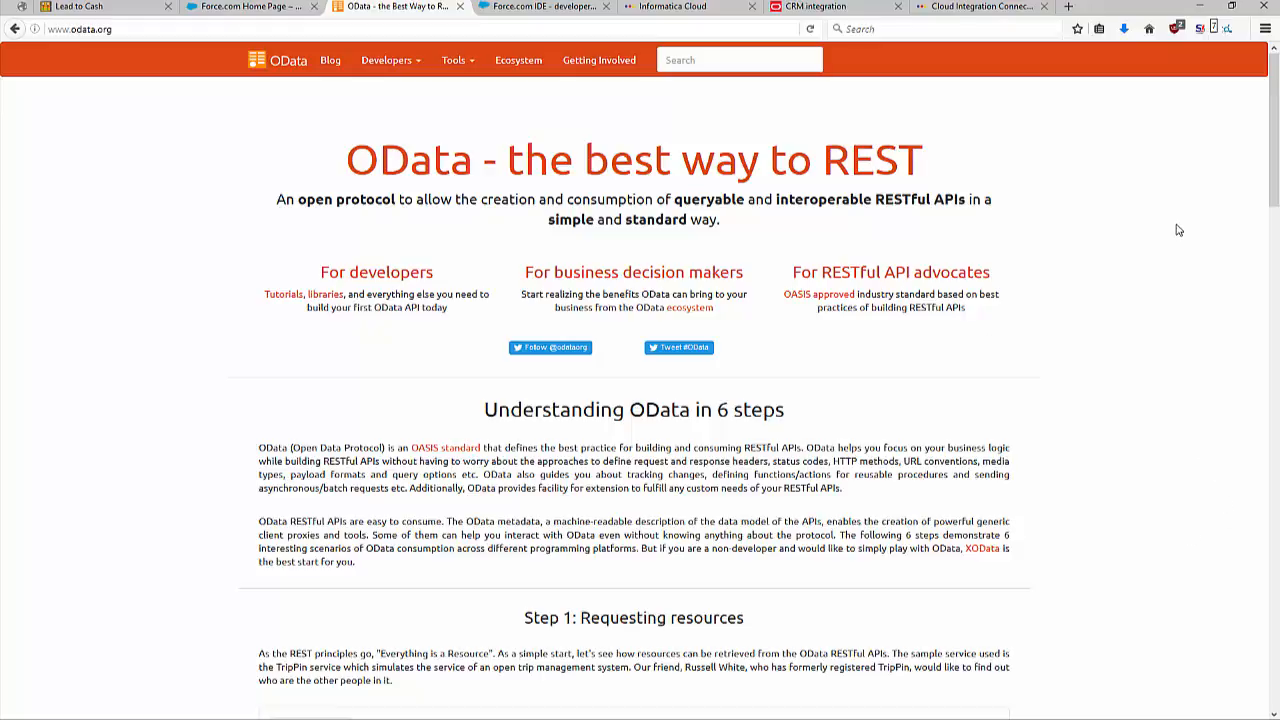
# Open the TripPin (read/write) OData v4 reference service from the OData developer resources and examine its JSON response and service URL.
pyautogui.click(400, 61)
pyautogui.click(423, 143)
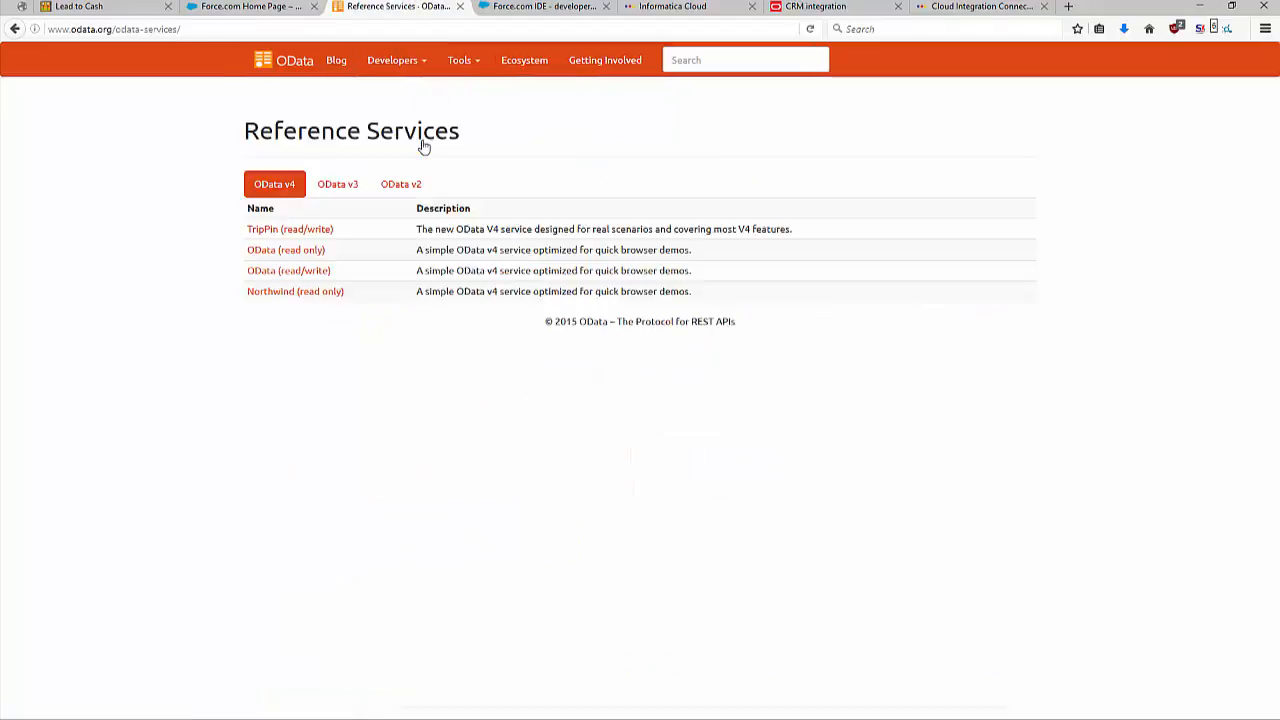
pyautogui.click(289, 230)
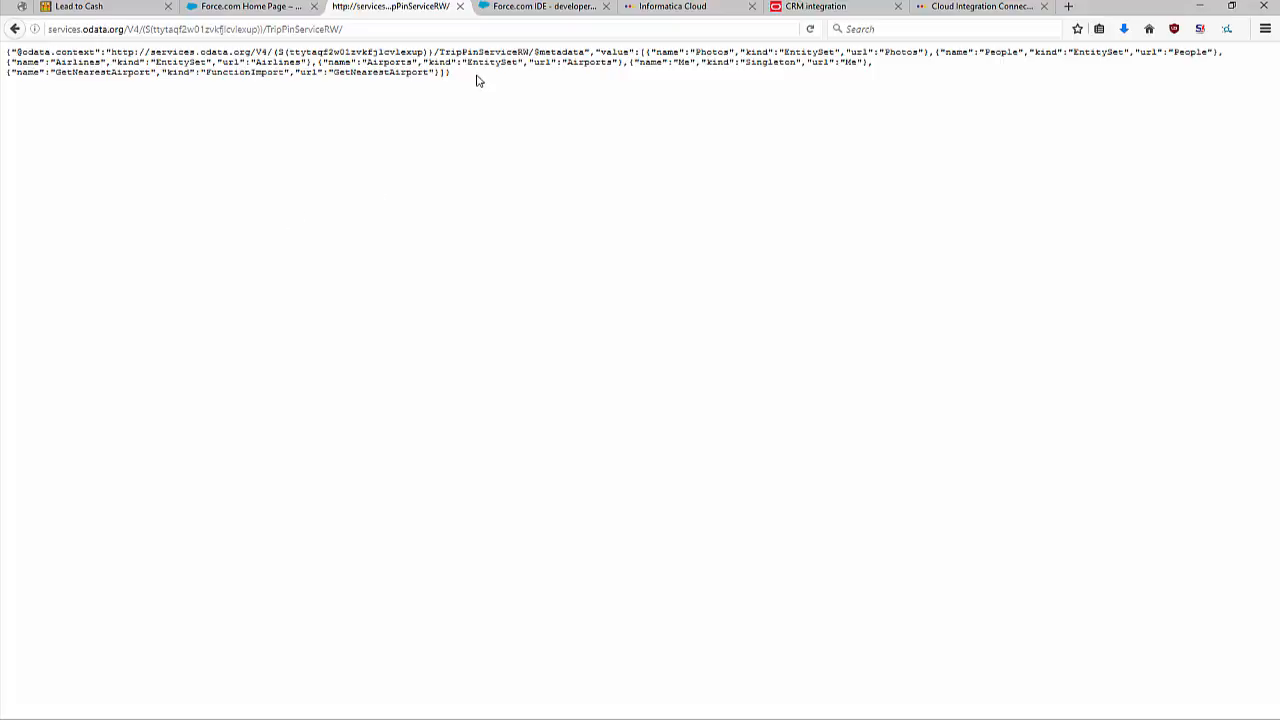
pyautogui.moveTo(478, 80); pyautogui.dragTo(6, 48)
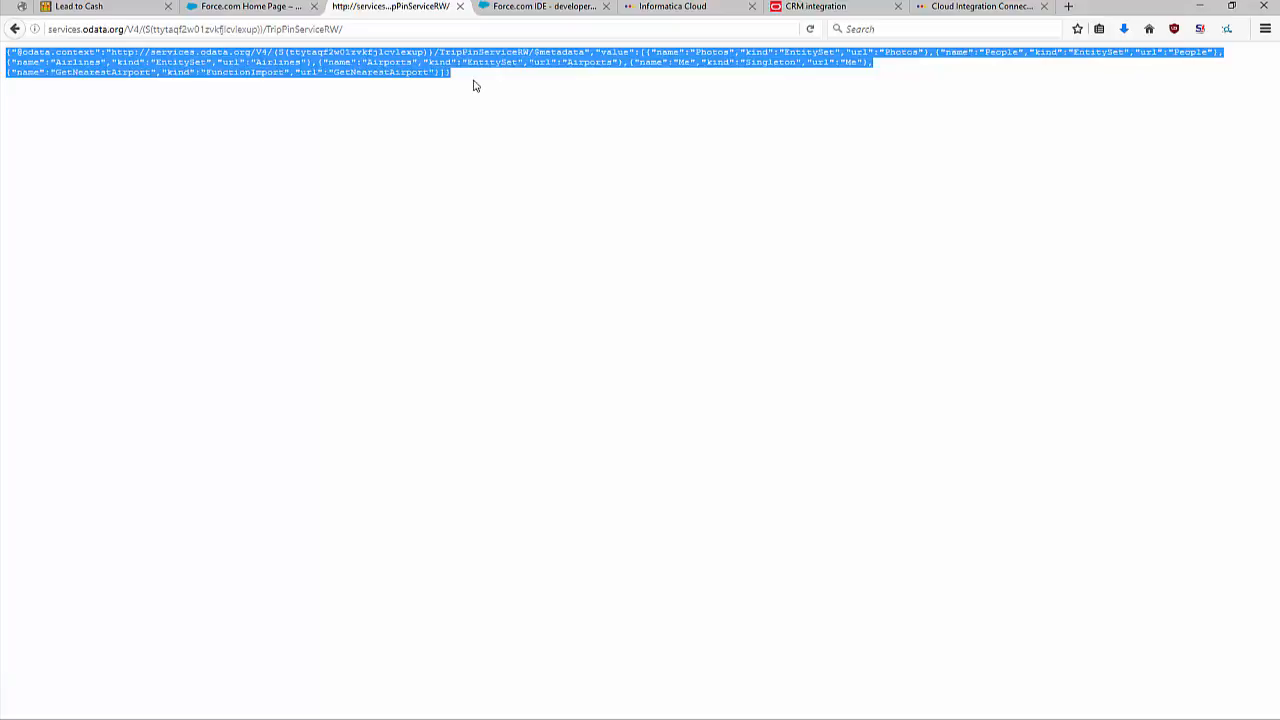
pyautogui.click(375, 28)
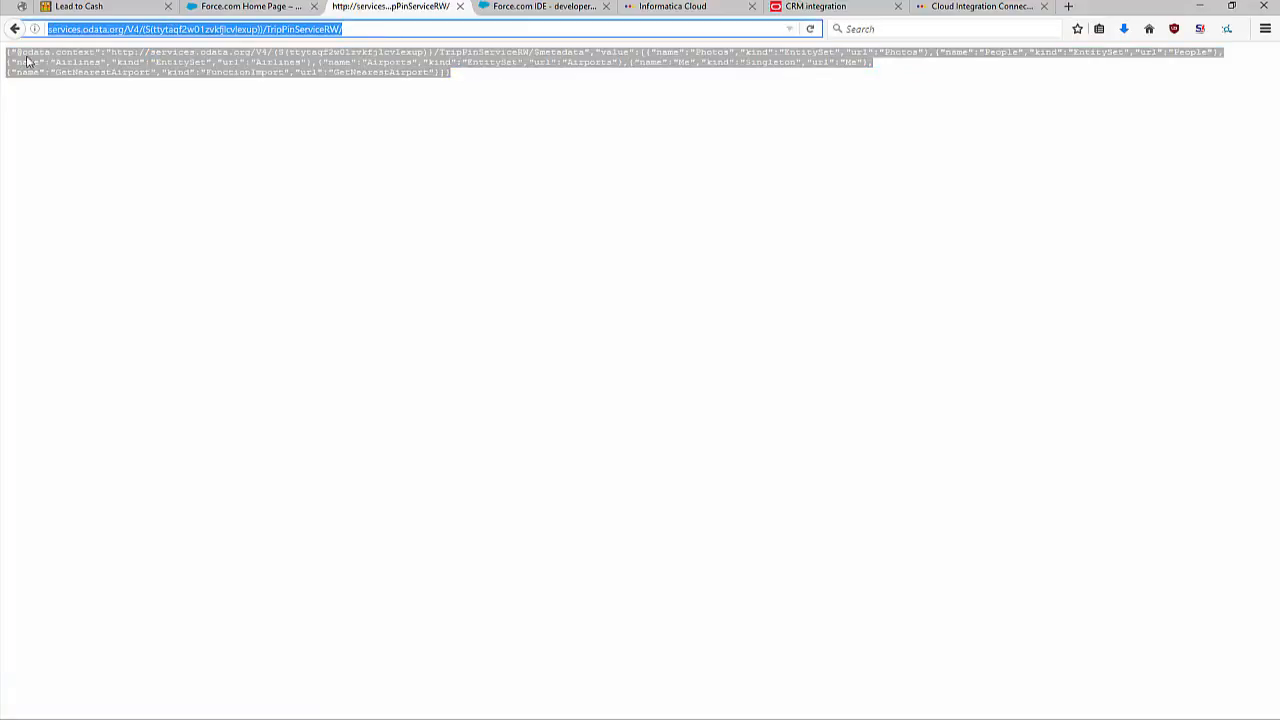
pyautogui.click(493, 98)
# Switch to Salesforce setup, search for "external" and open the External Data Sources list.
pyautogui.click(240, 10)
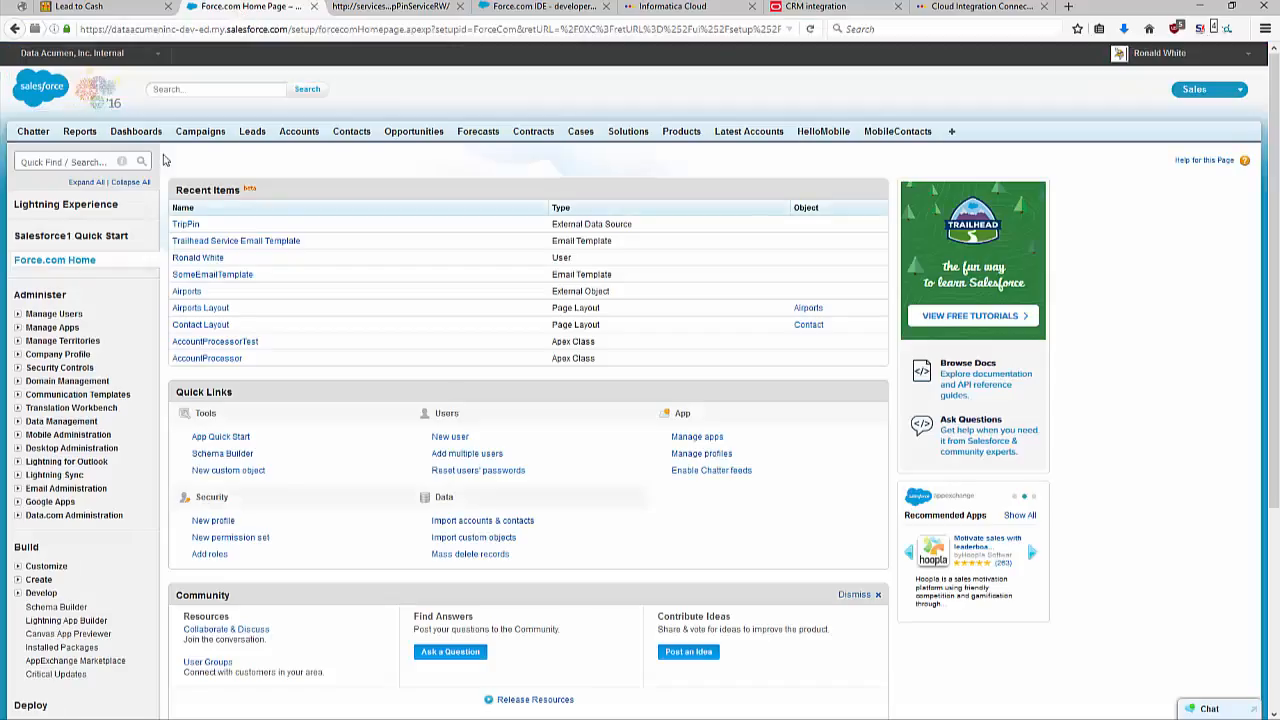
pyautogui.click(83, 161)
pyautogui.write('external')
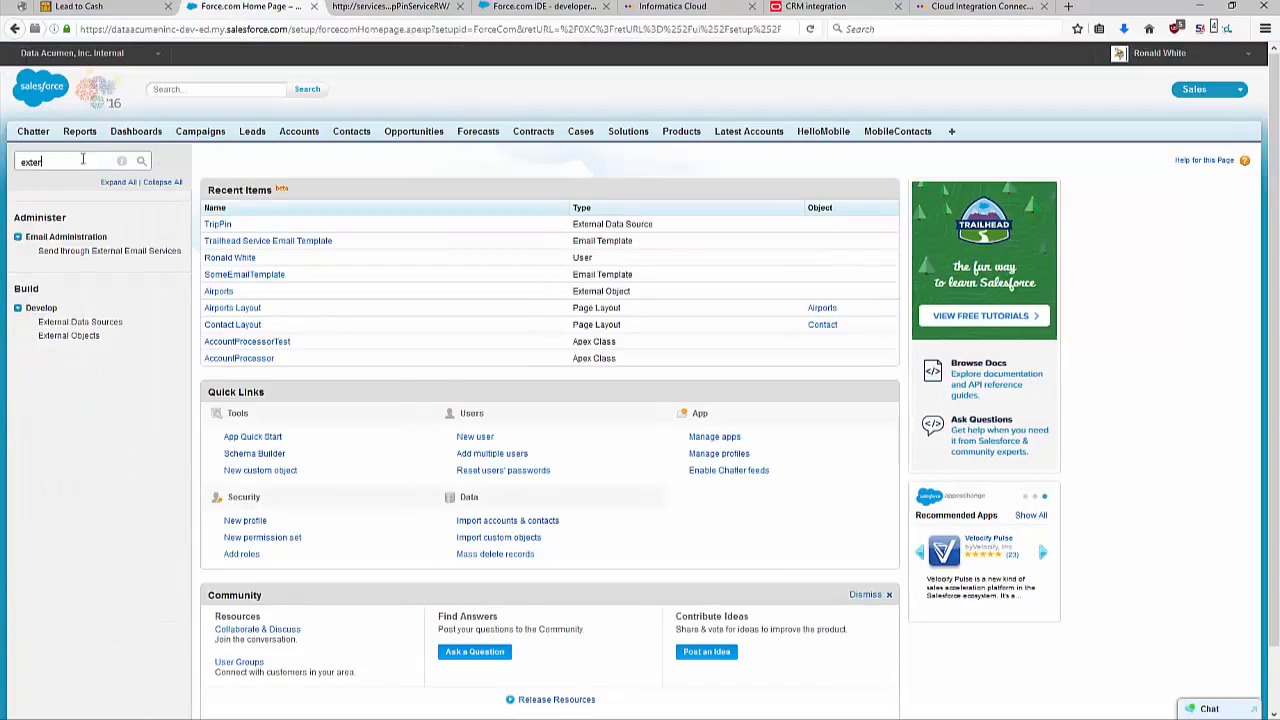
pyautogui.click(80, 323)
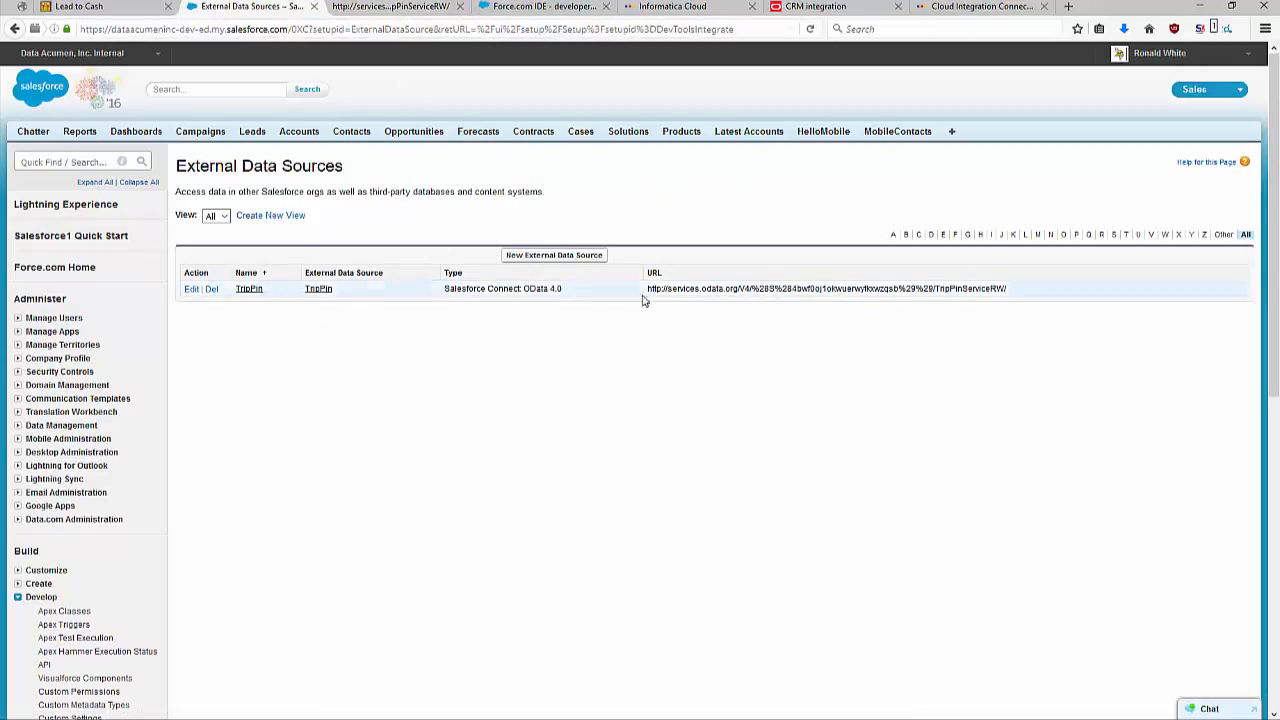
# Compare the TripPin data source's URL with the service page, then review its edit settings without saving.
pyautogui.tripleClick(716, 289)
pyautogui.click(388, 7)
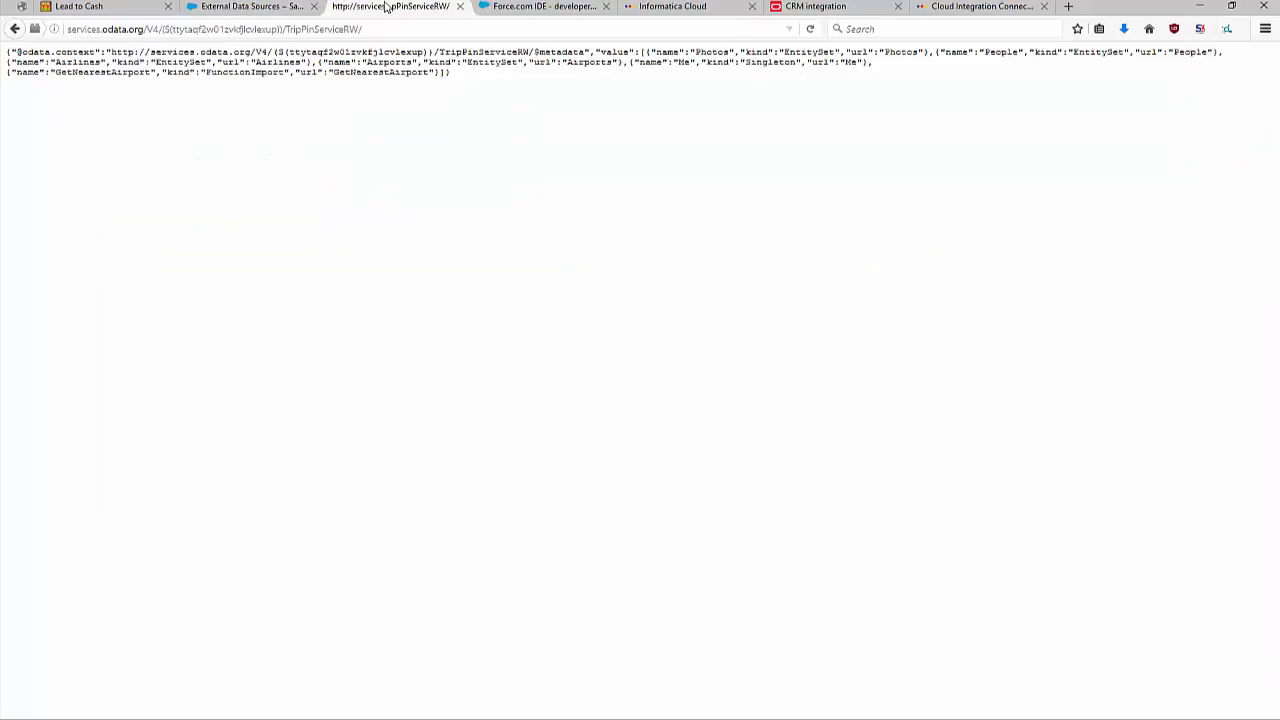
pyautogui.click(262, 8)
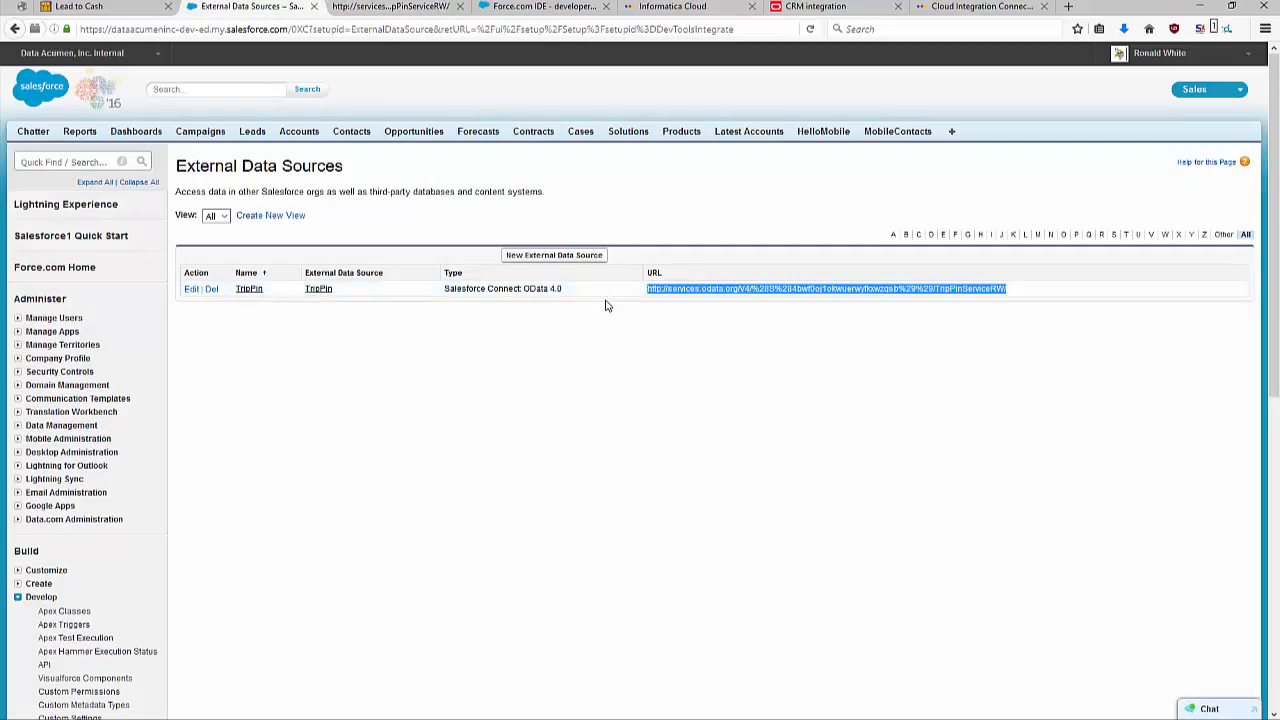
pyautogui.click(191, 289)
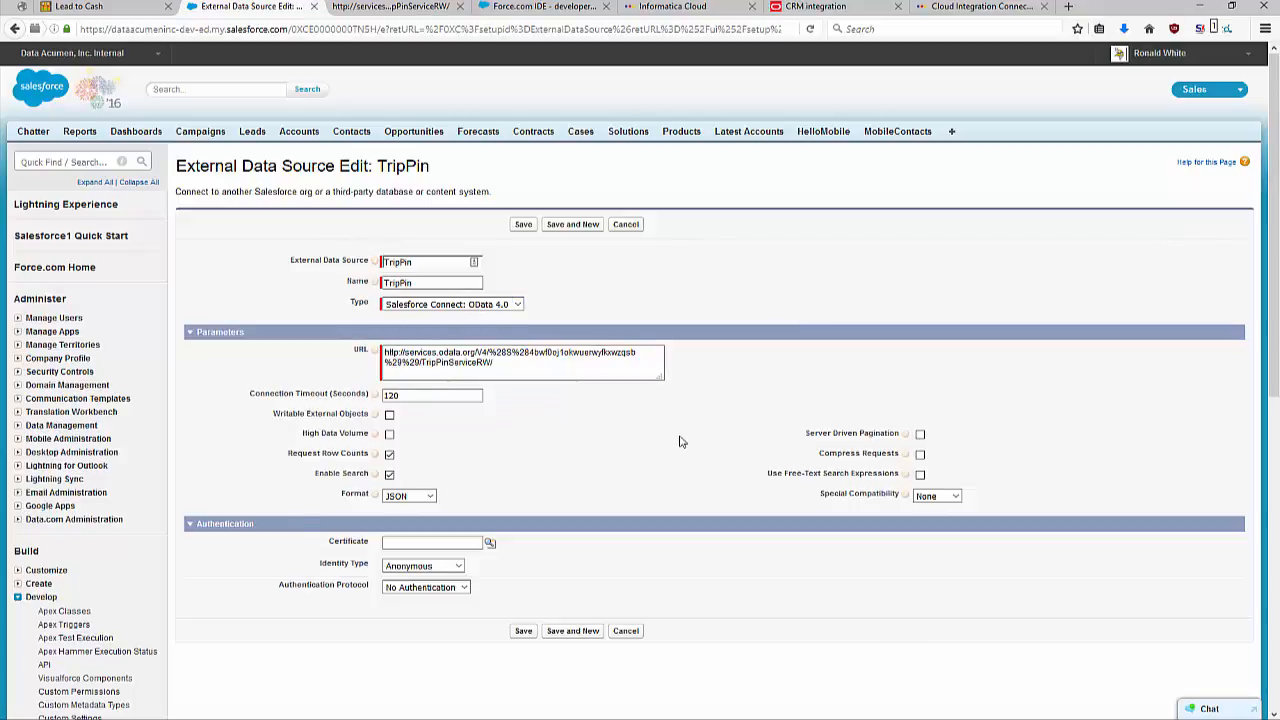
pyautogui.click(625, 225)
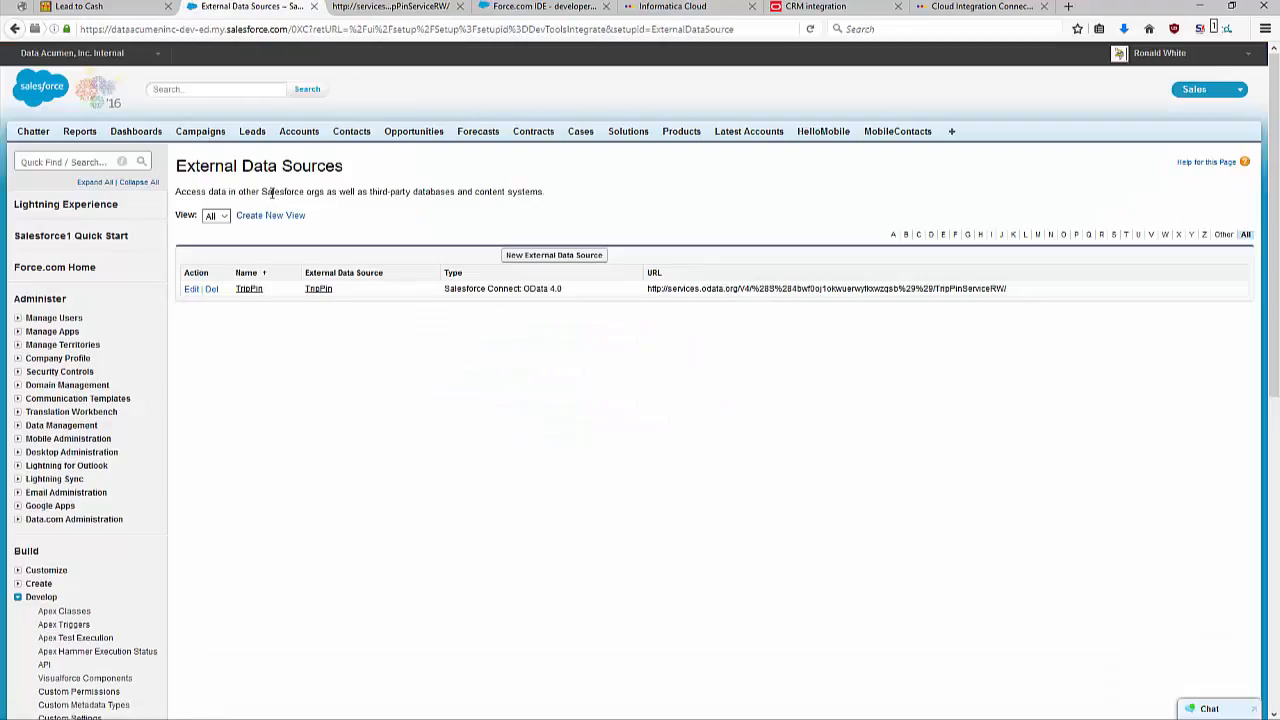
# Search setup for "ext" and review the list of External Objects.
pyautogui.click(79, 160)
pyautogui.write('exter')
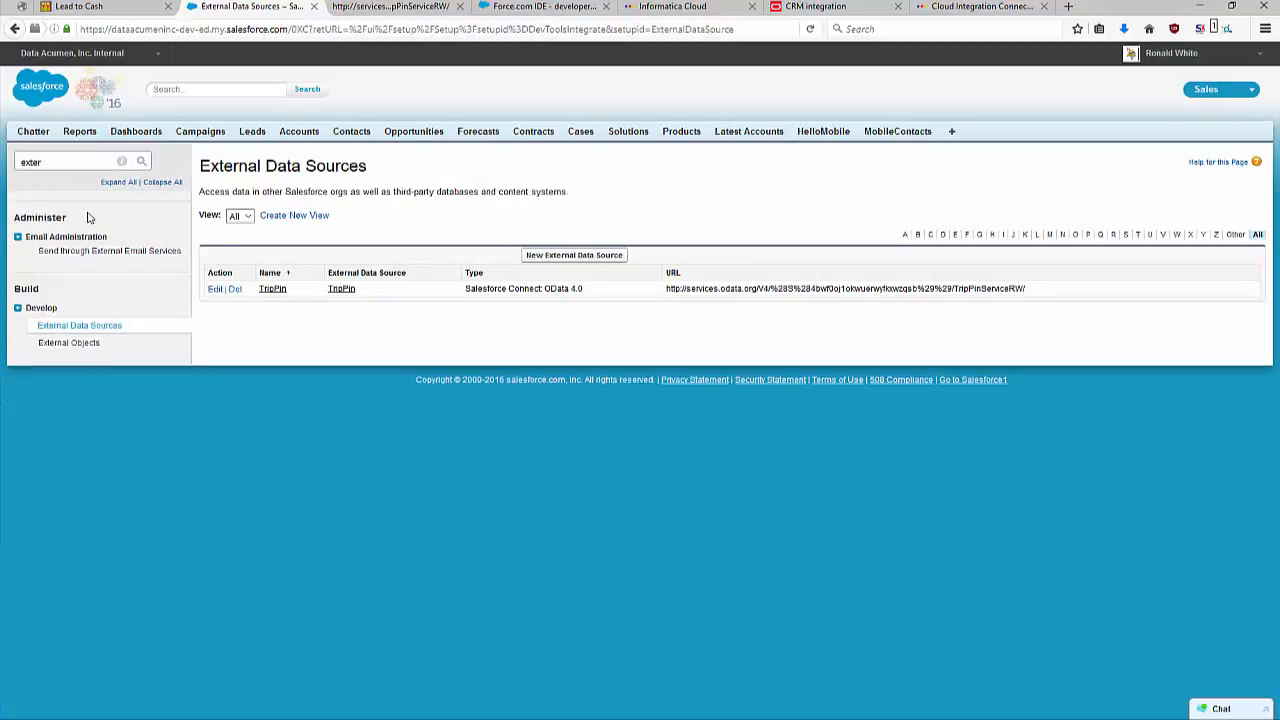
pyautogui.click(69, 342)
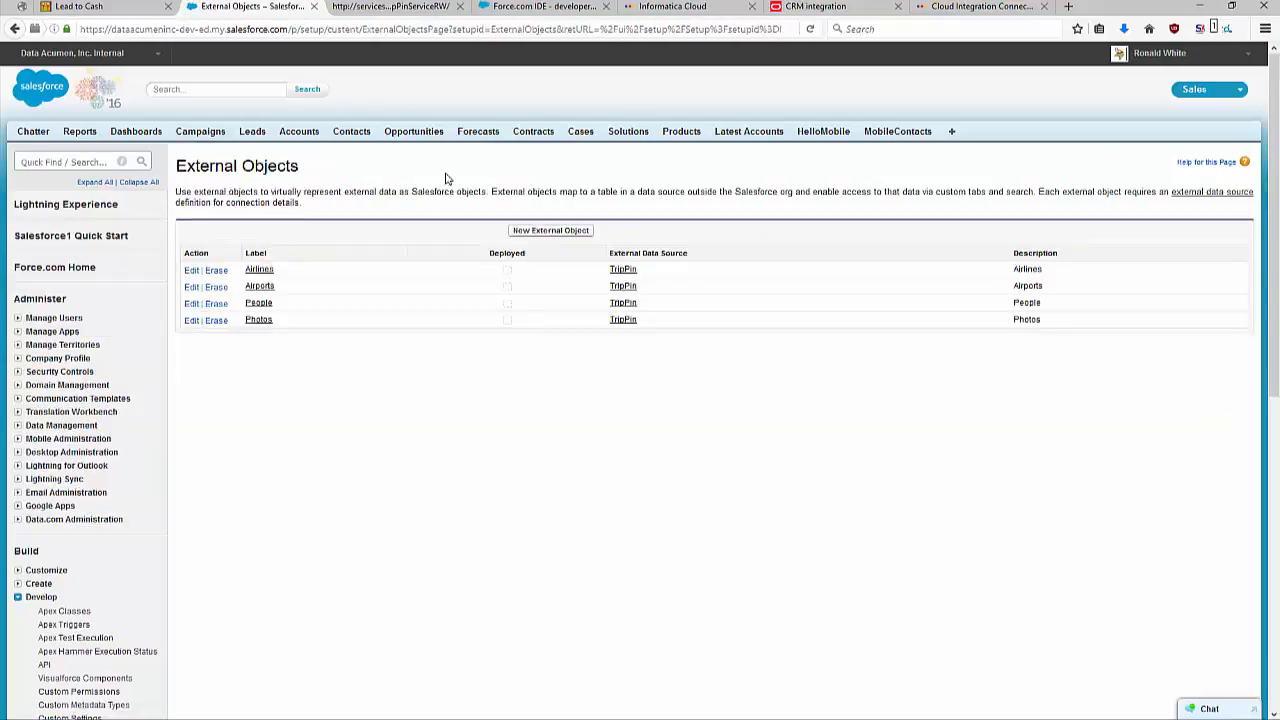
pyautogui.scroll(-2, 157, 357)
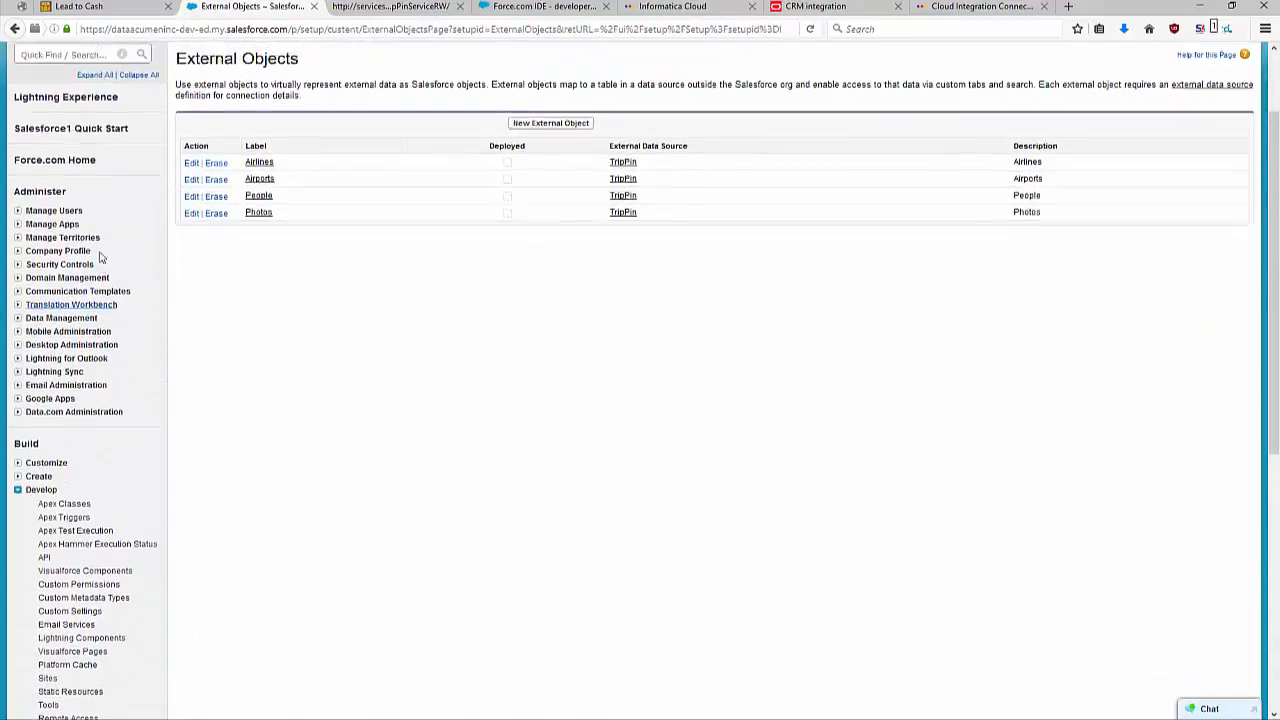
# Return to External Data Sources, open the TripPin source and examine its parameters, authentication and related external objects.
pyautogui.scroll(2, 100, 251)
pyautogui.click(86, 160)
pyautogui.write('exter')
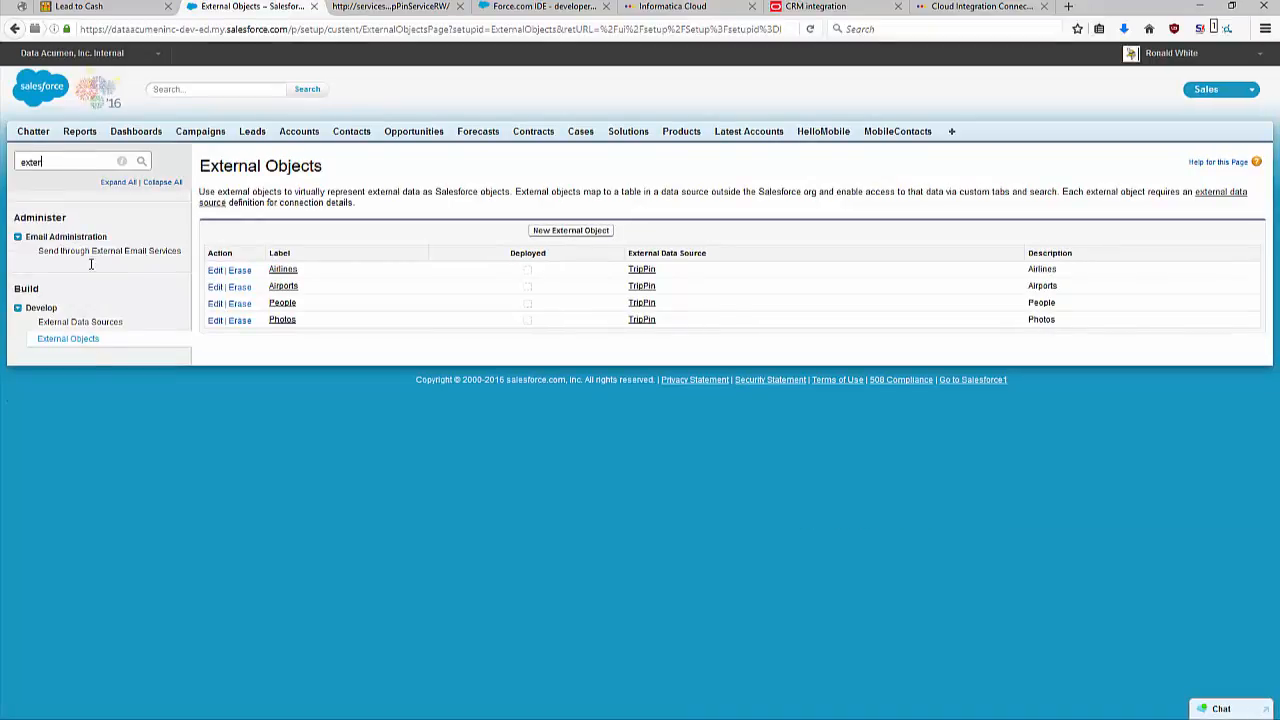
pyautogui.click(88, 324)
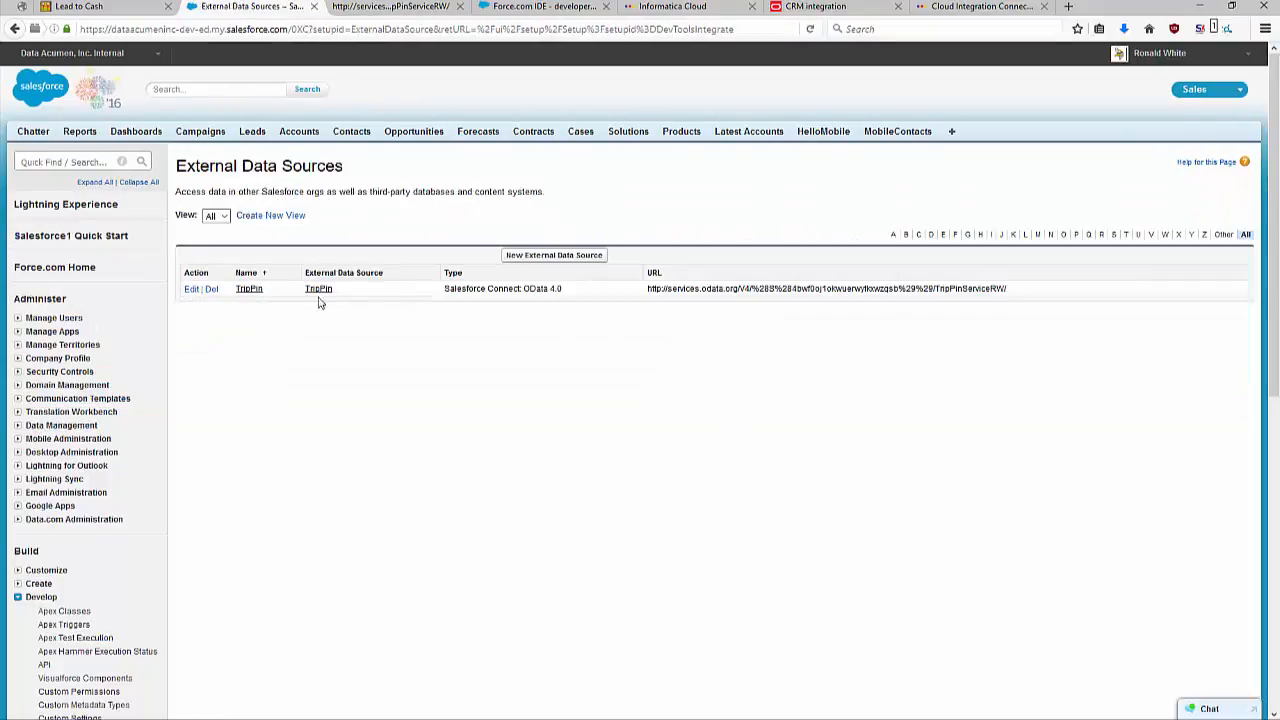
pyautogui.click(252, 289)
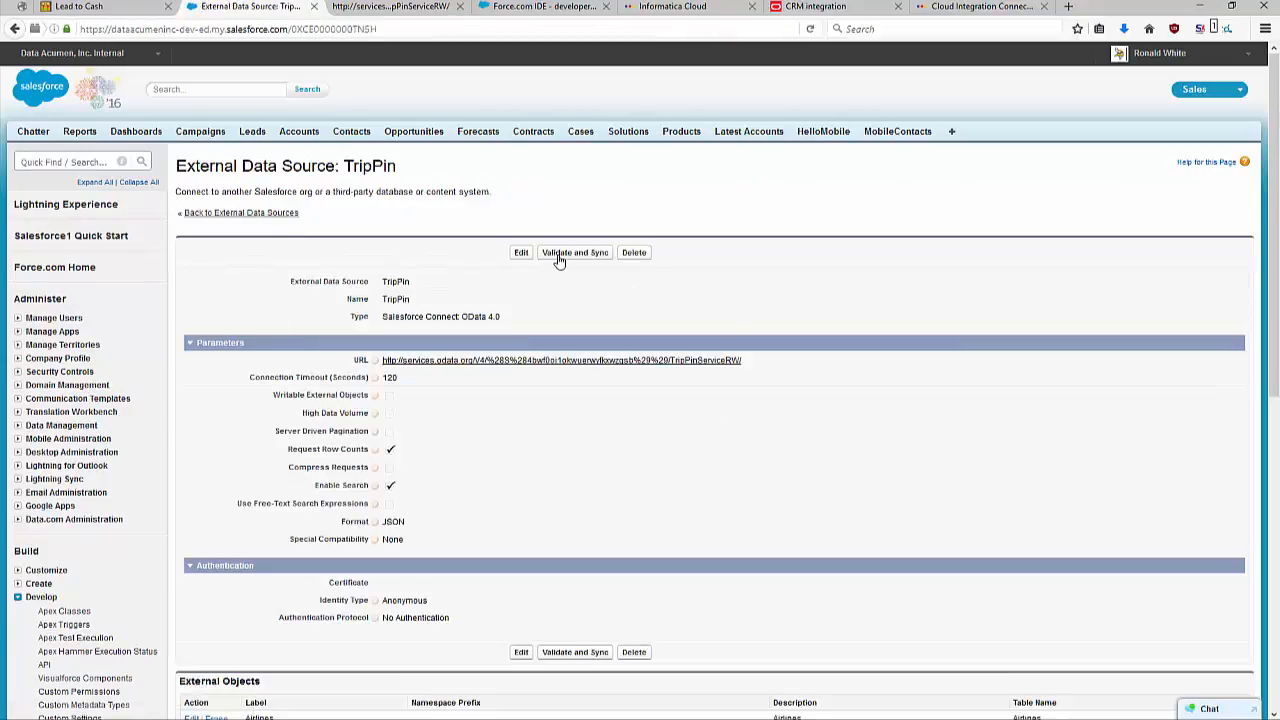
pyautogui.scroll(-5, 714, 449)
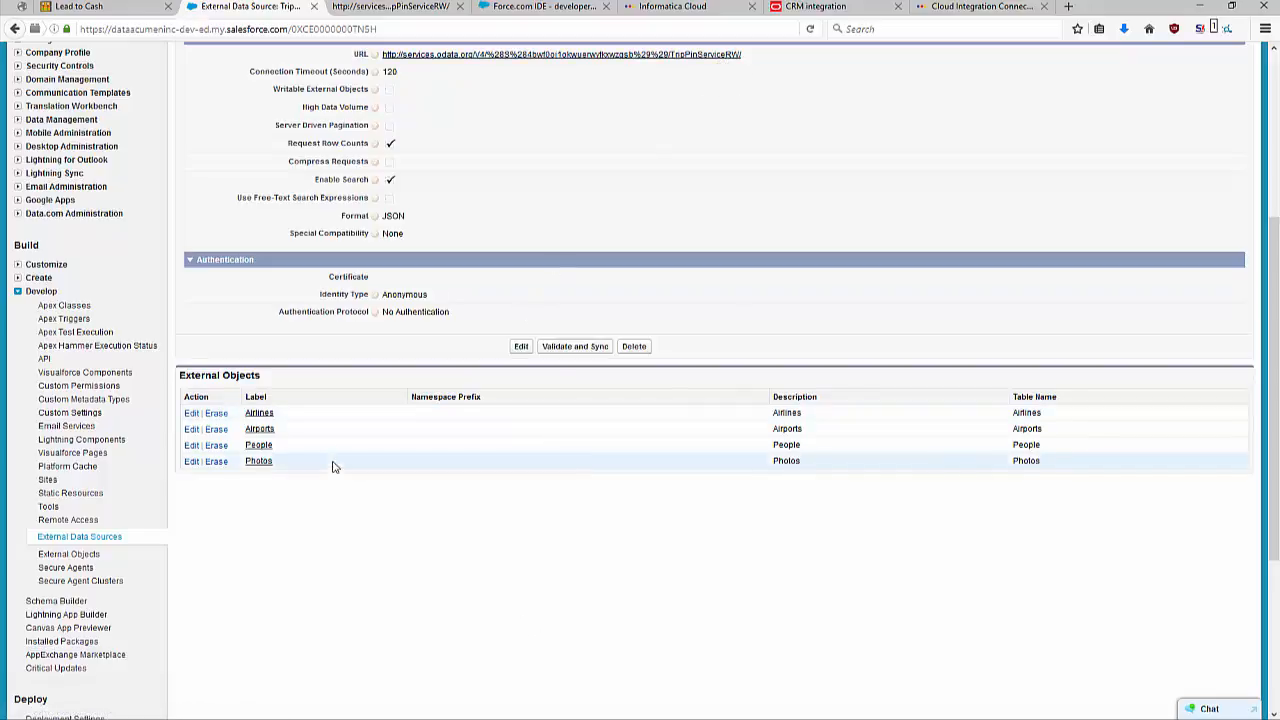
pyautogui.scroll(1, 333, 455)
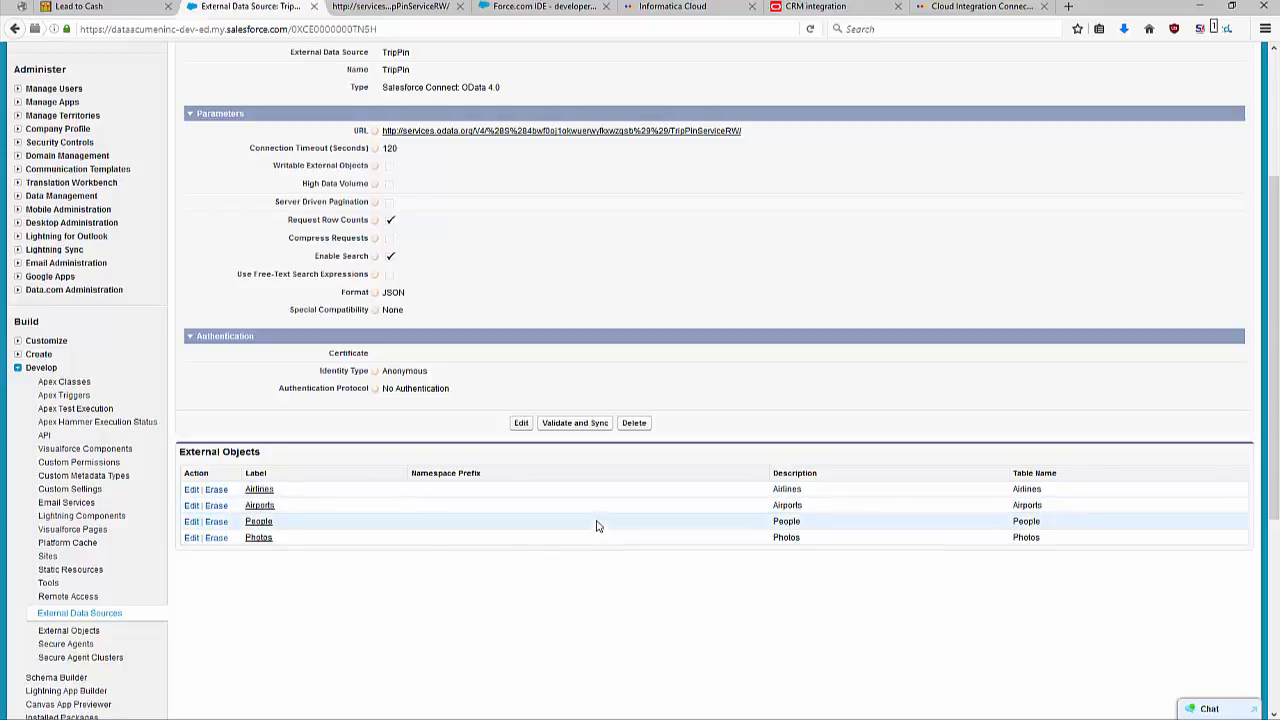
pyautogui.scroll(3, 430, 424)
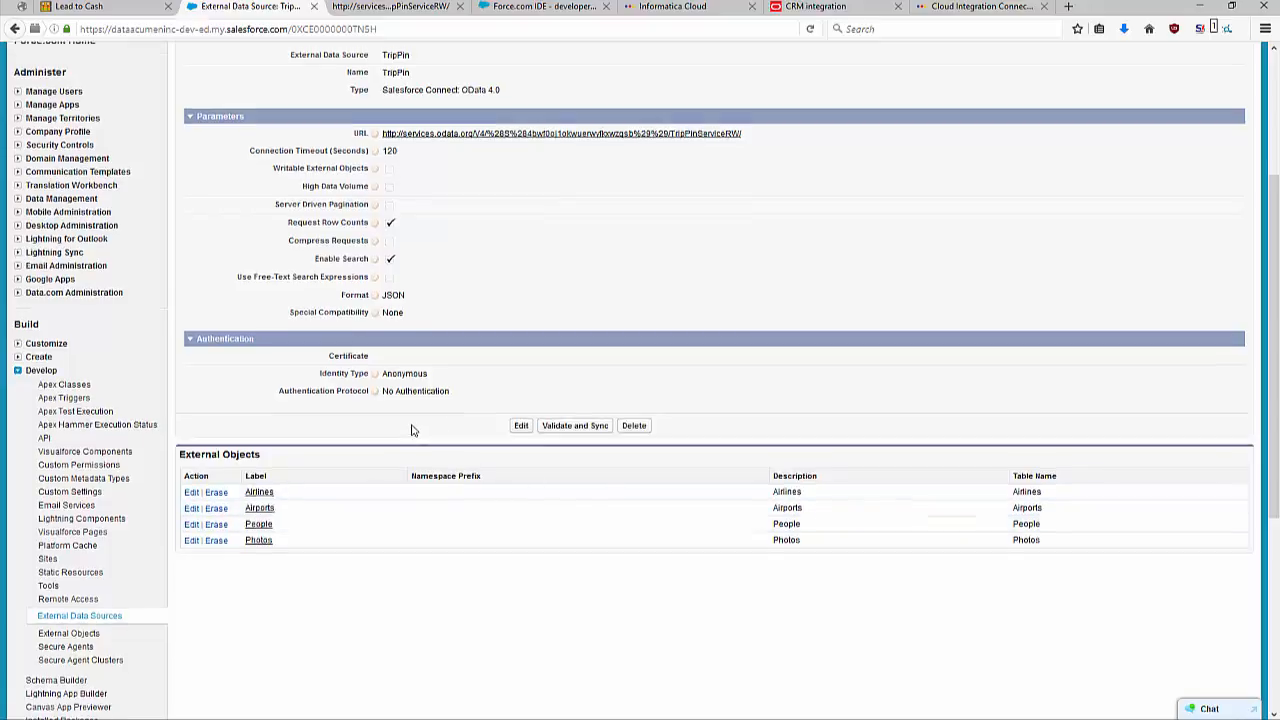
# Open the field list of the Contact object and review its standard and custom fields.
pyautogui.click(352, 132)
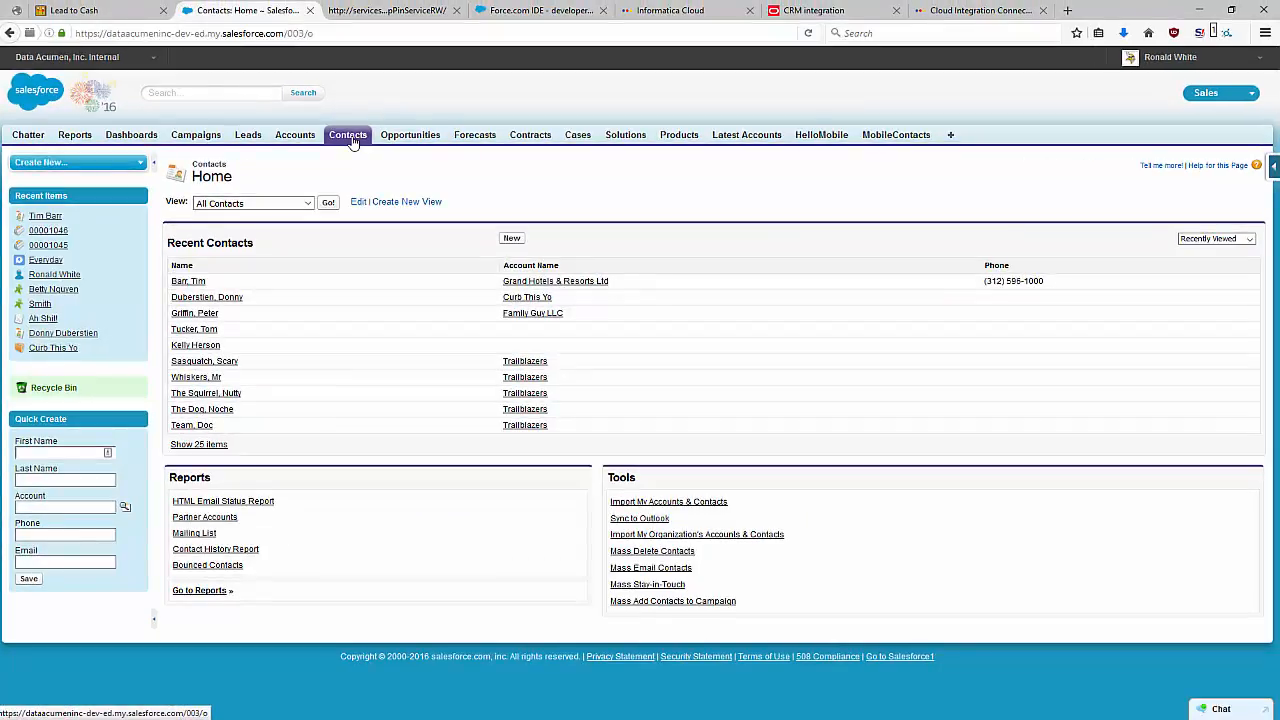
pyautogui.click(1274, 166)
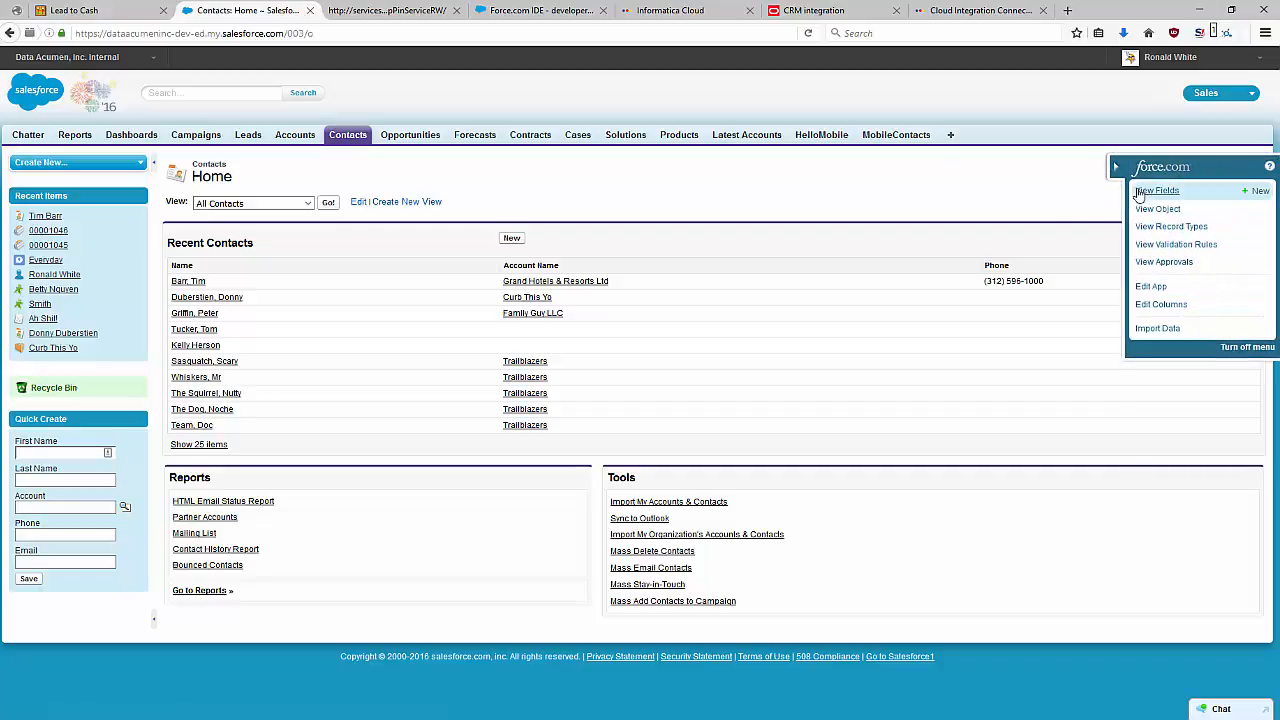
pyautogui.click(1155, 191)
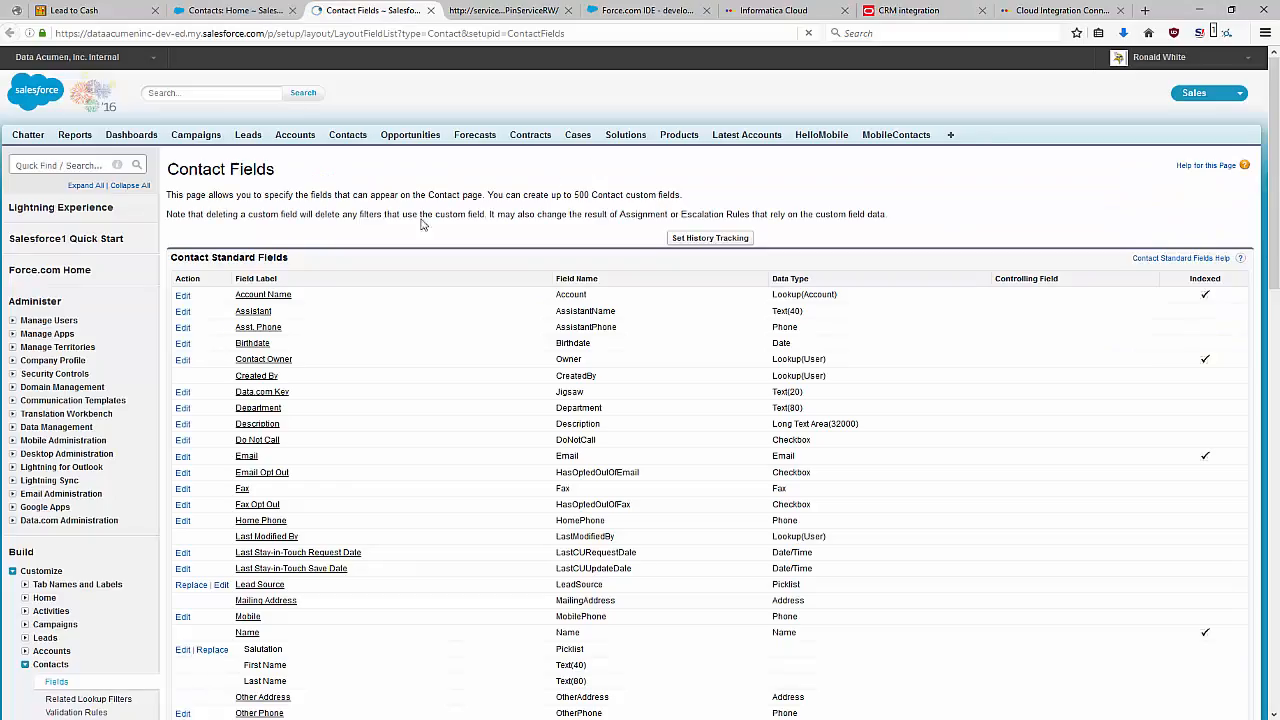
pyautogui.scroll(-5, 353, 400)
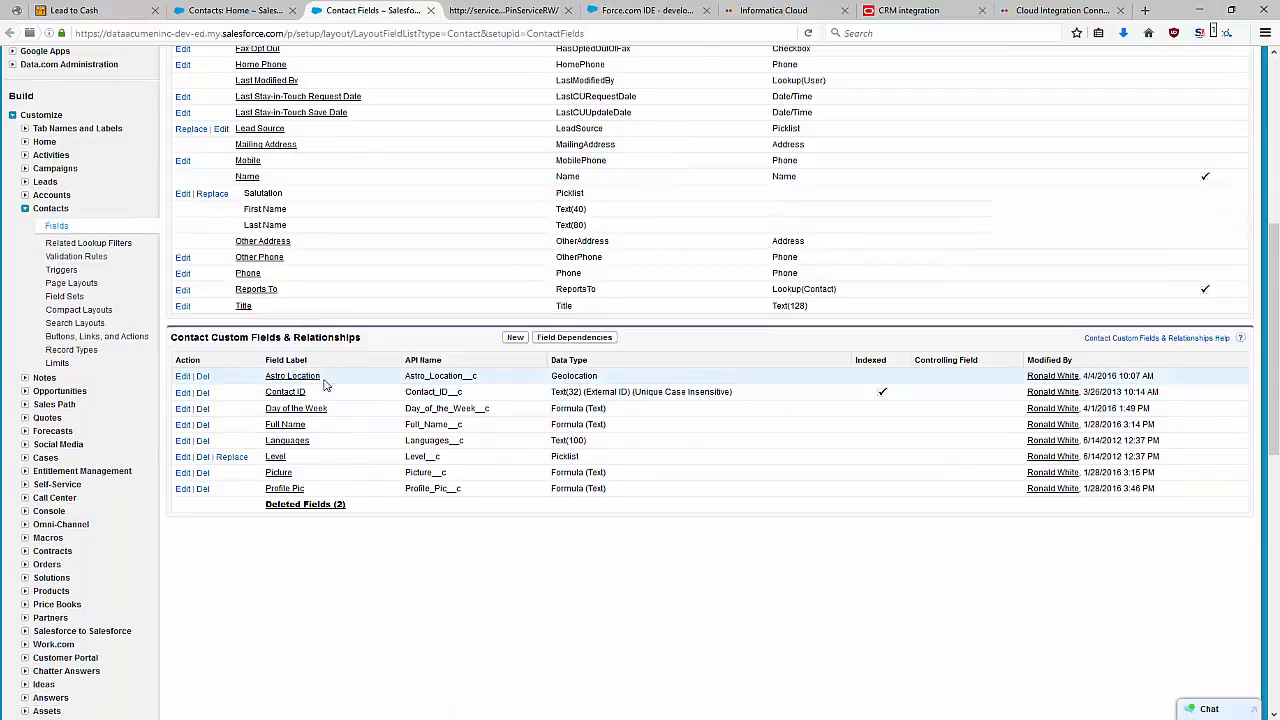
pyautogui.scroll(5, 379, 558)
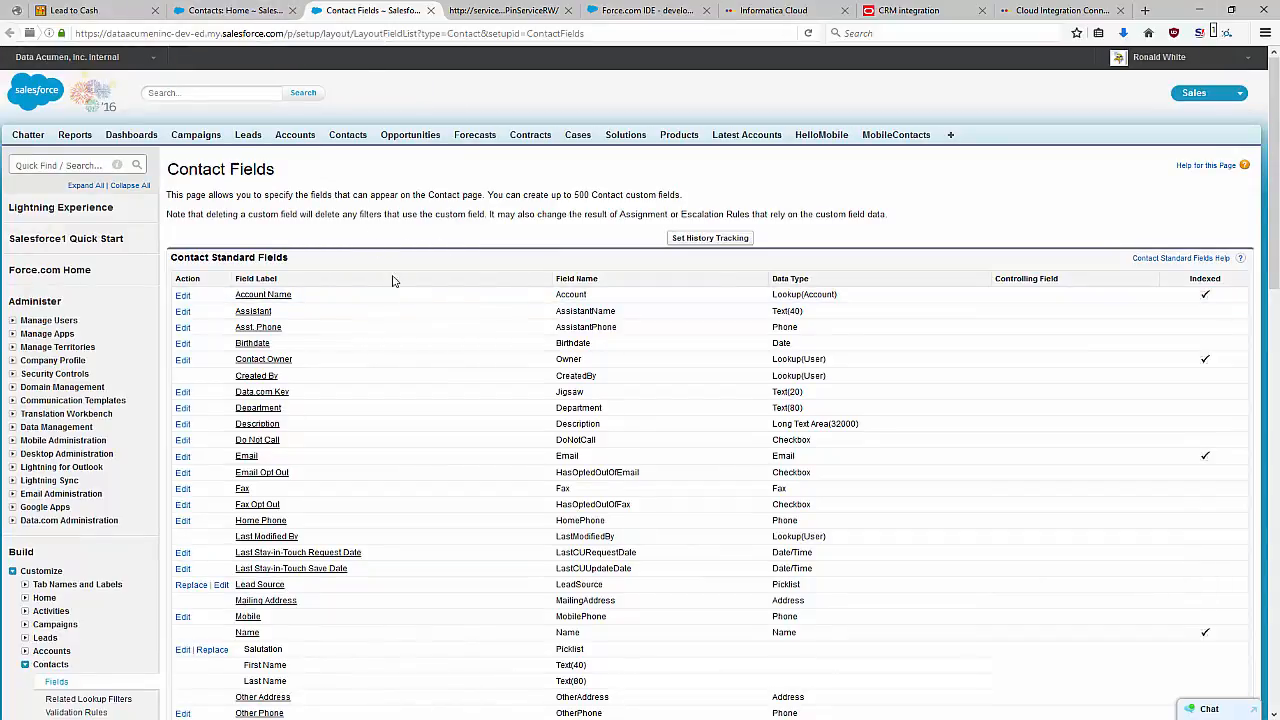
pyautogui.scroll(-5, 434, 345)
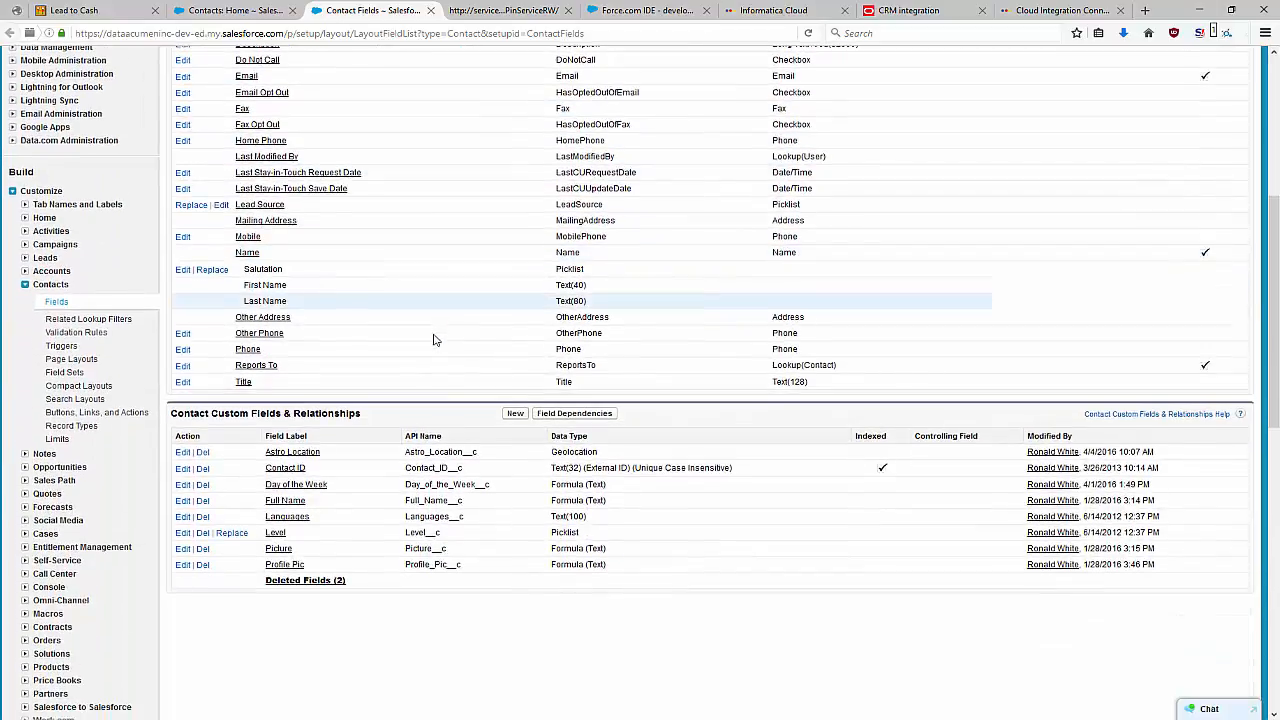
# Start a new Contact custom field of type External Lookup Relationship and relate it to the Airports external object.
pyautogui.click(516, 415)
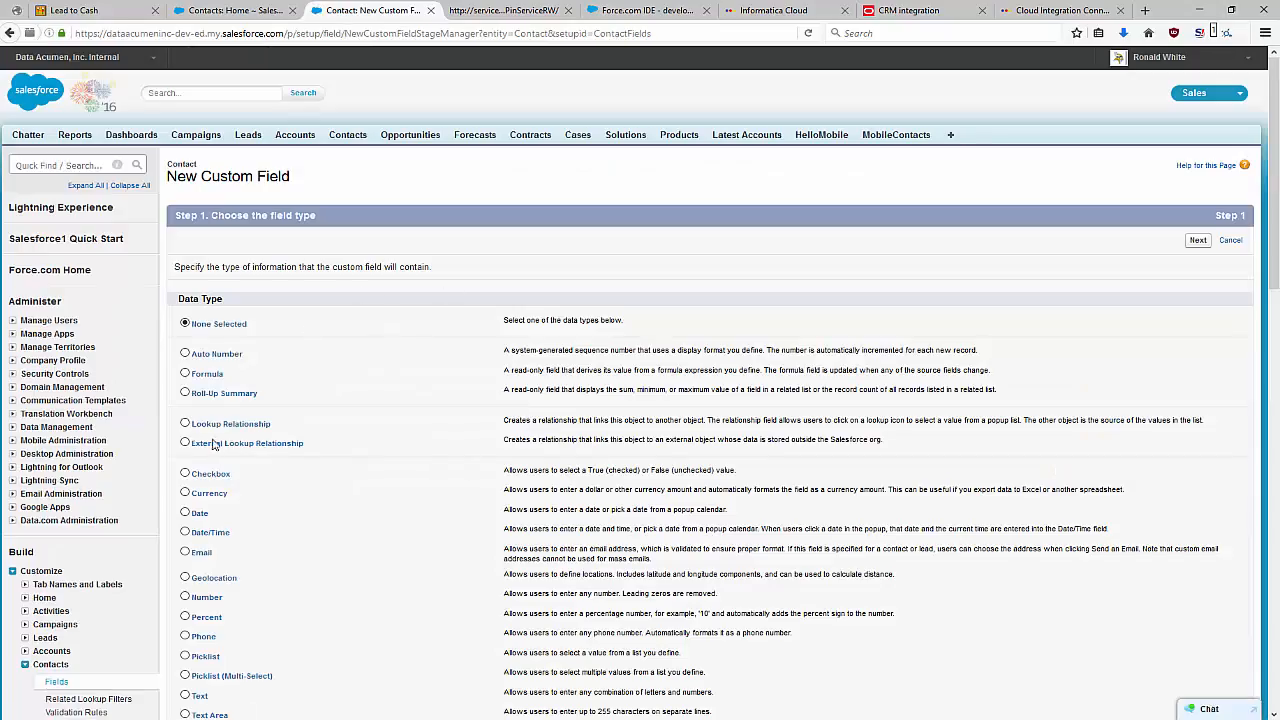
pyautogui.click(213, 444)
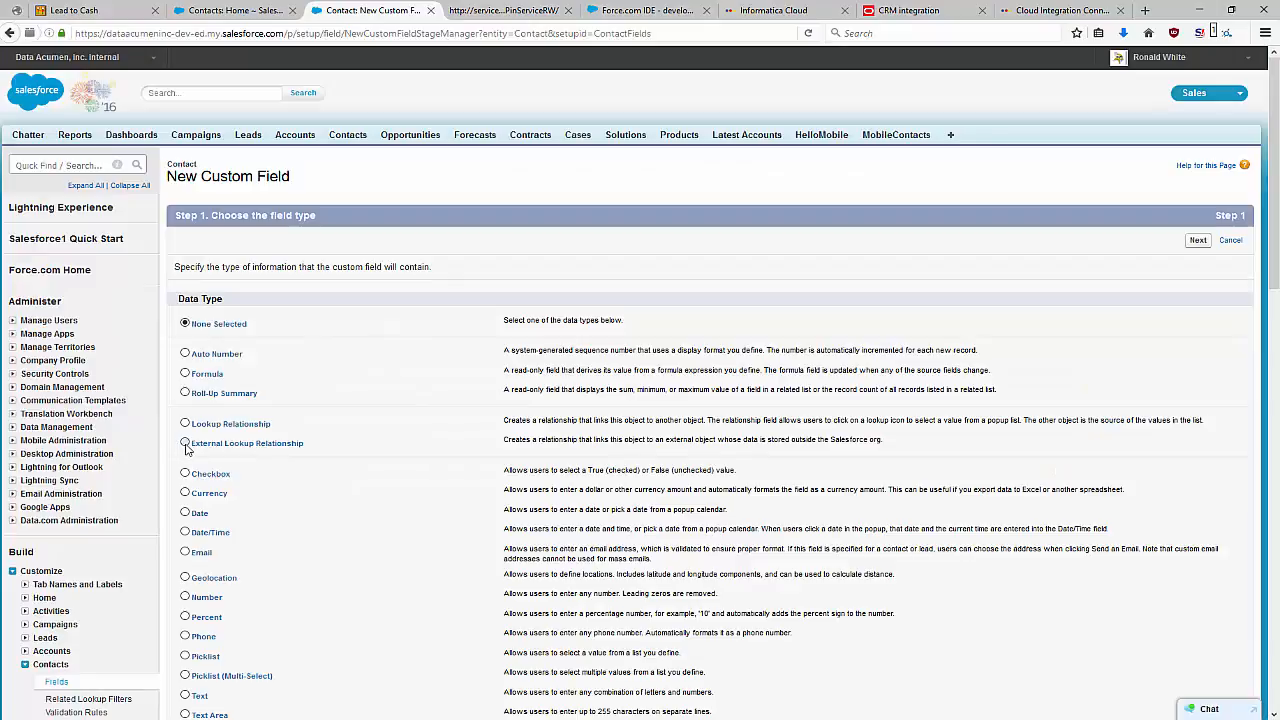
pyautogui.click(1197, 241)
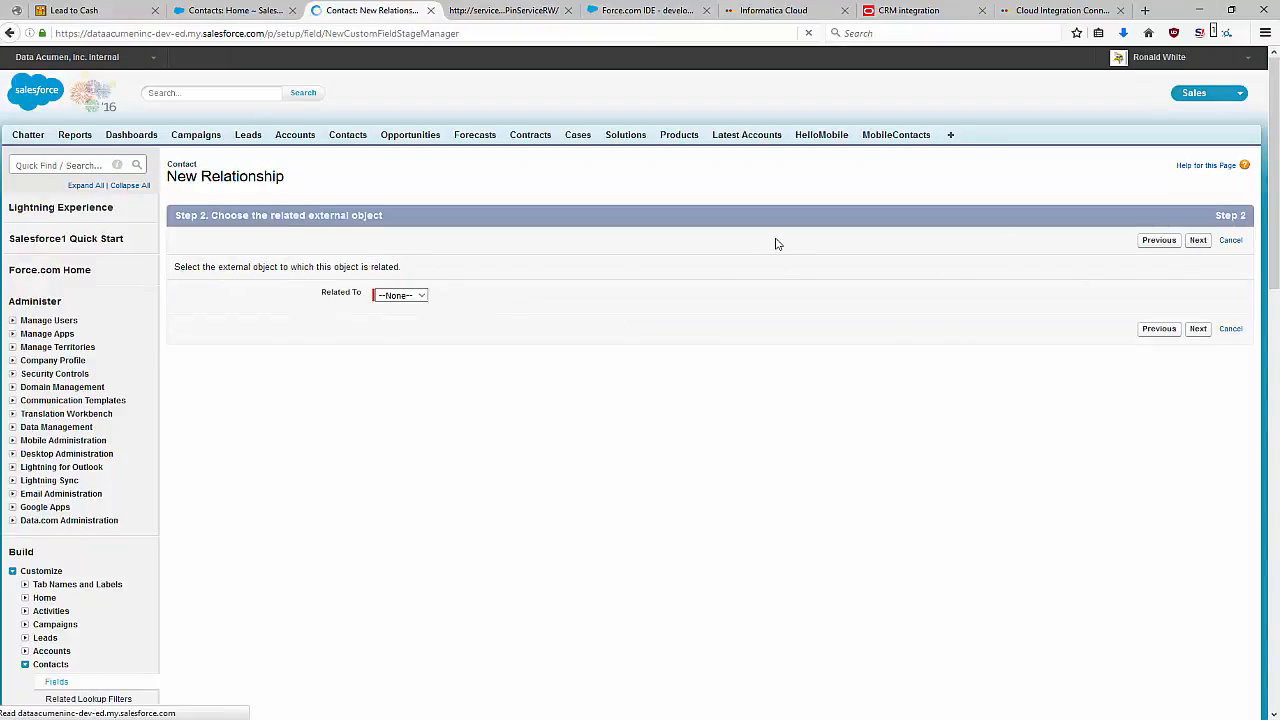
pyautogui.click(400, 295)
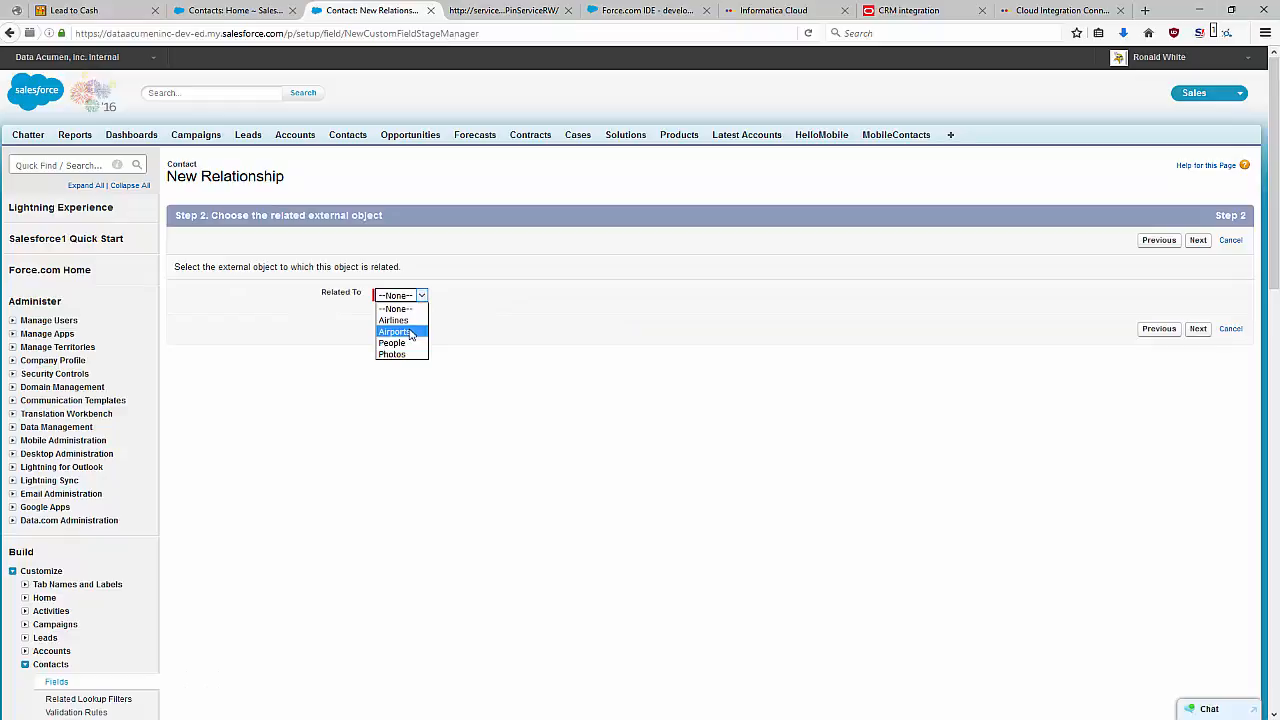
pyautogui.click(410, 333)
pyautogui.click(1198, 329)
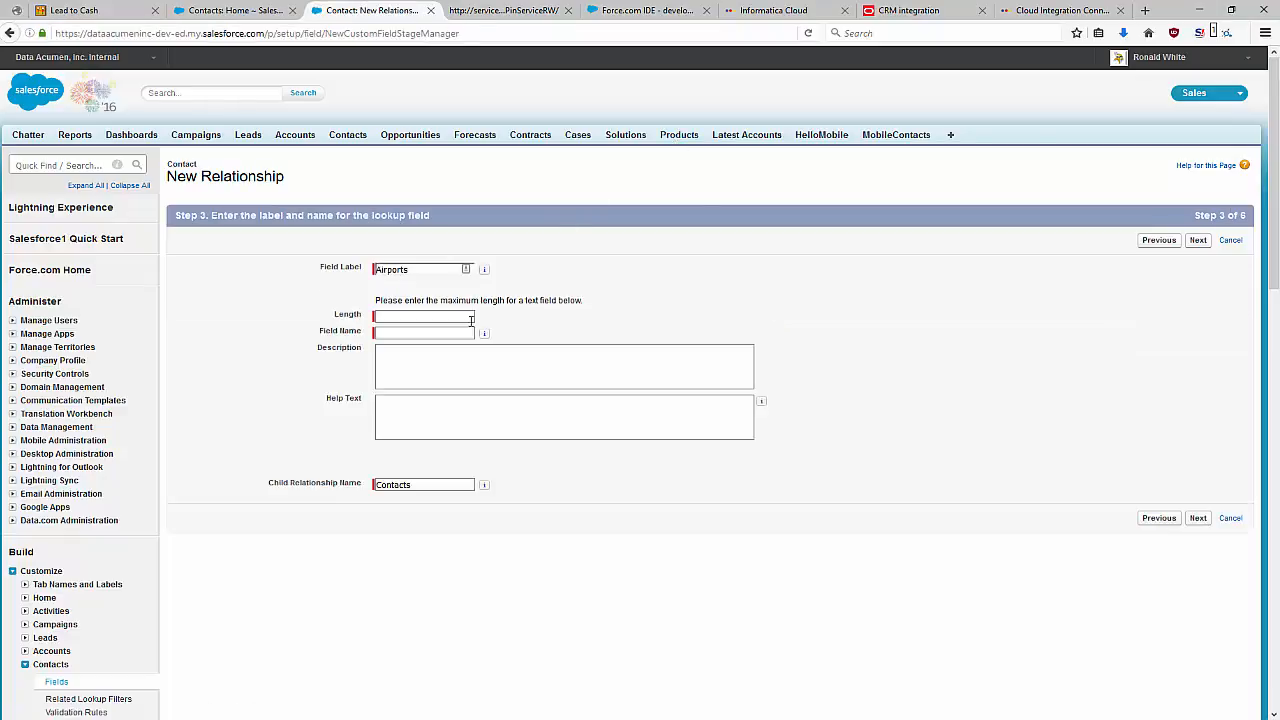
# Set the lookup field's length to 255 and its field name to Airports, and continue to field-level security.
pyautogui.click(427, 315)
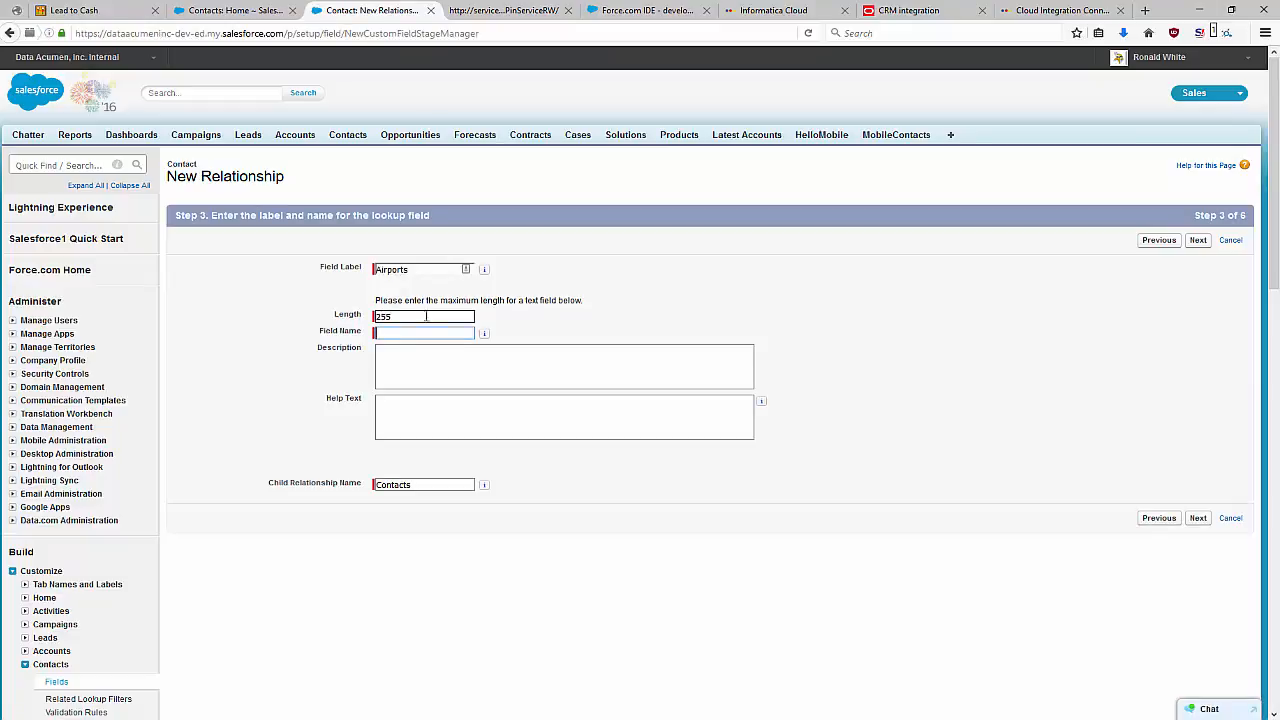
pyautogui.click(416, 334)
pyautogui.click(1199, 518)
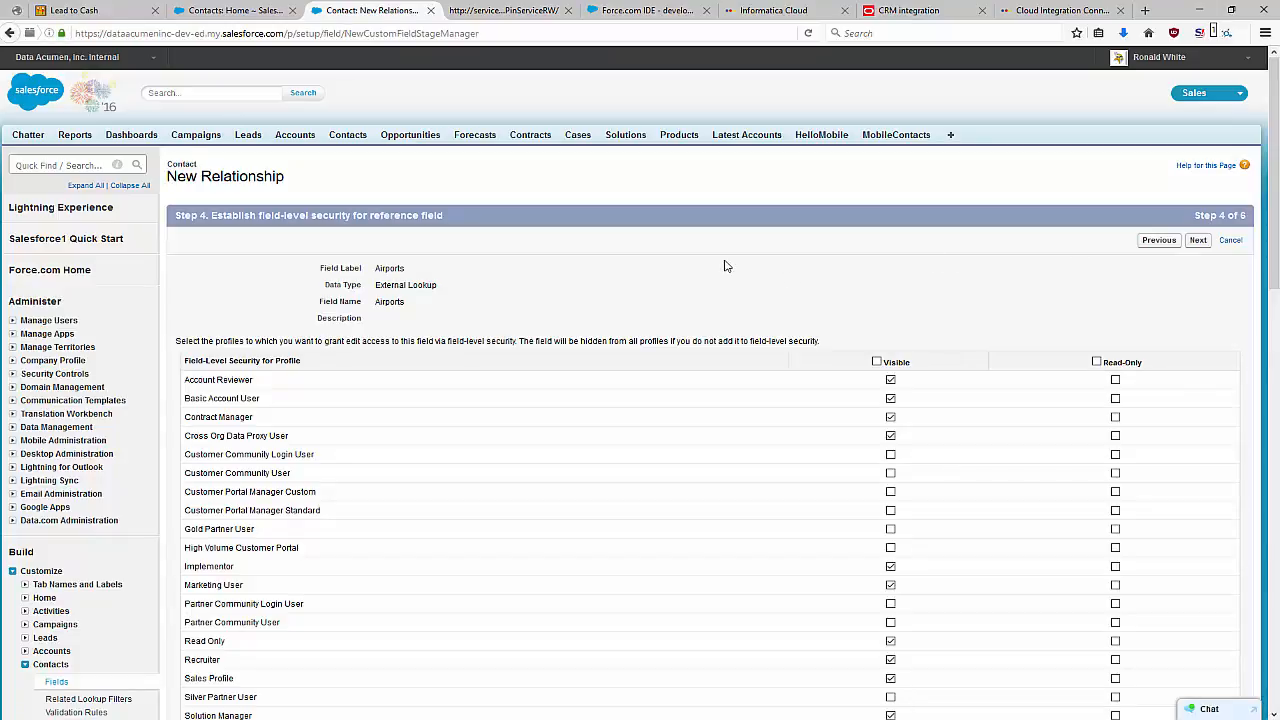
# Review the profile visibility for the Airports lookup and accept the default field-level security.
pyautogui.scroll(-5, 978, 289)
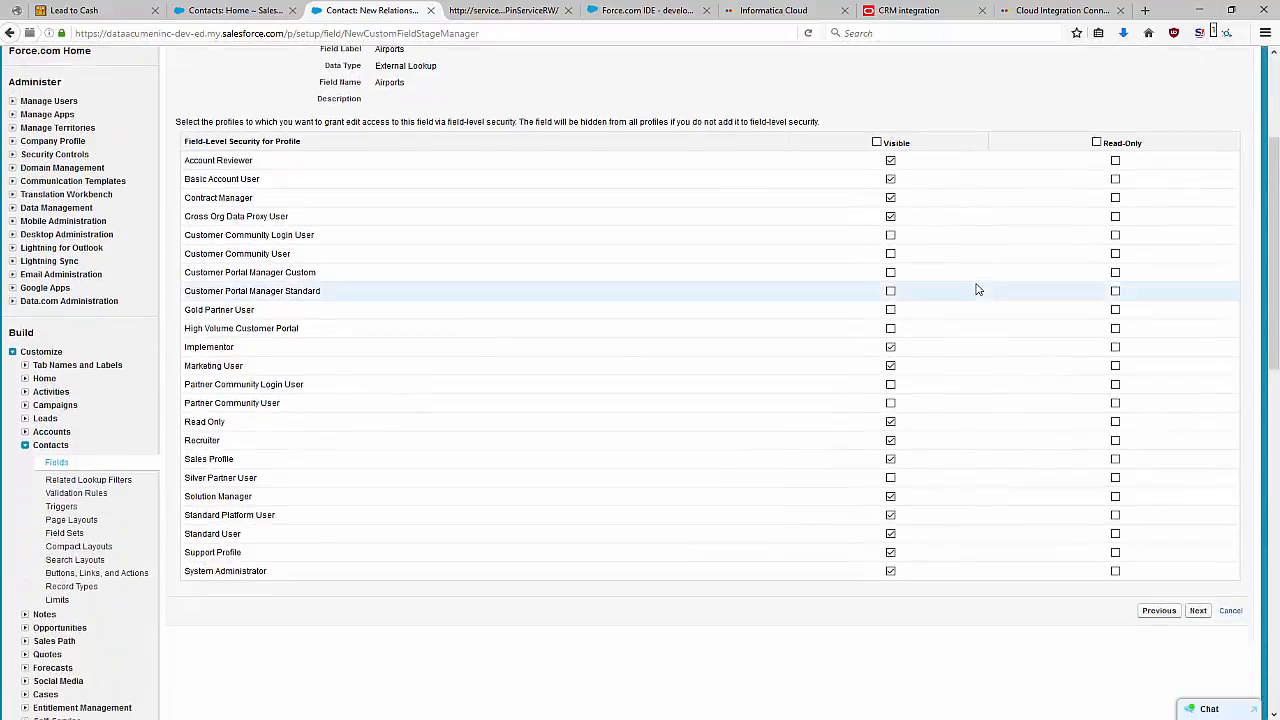
pyautogui.scroll(5, 977, 286)
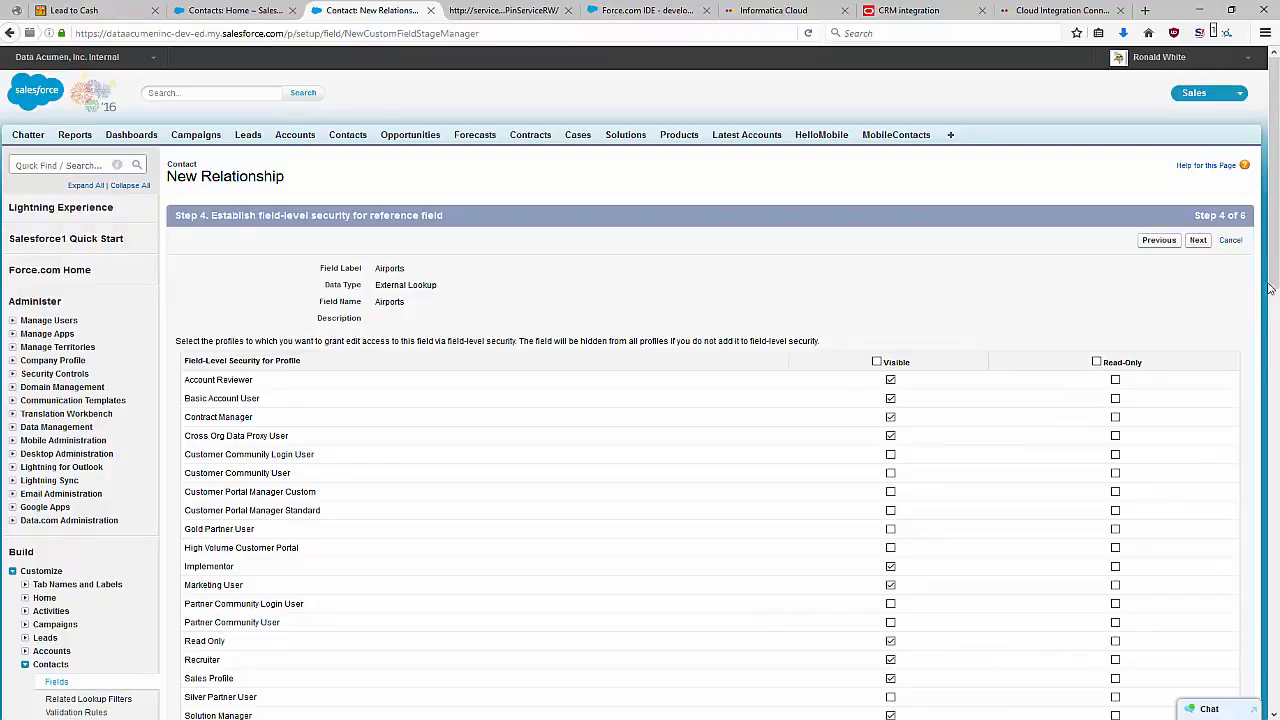
pyautogui.click(1198, 240)
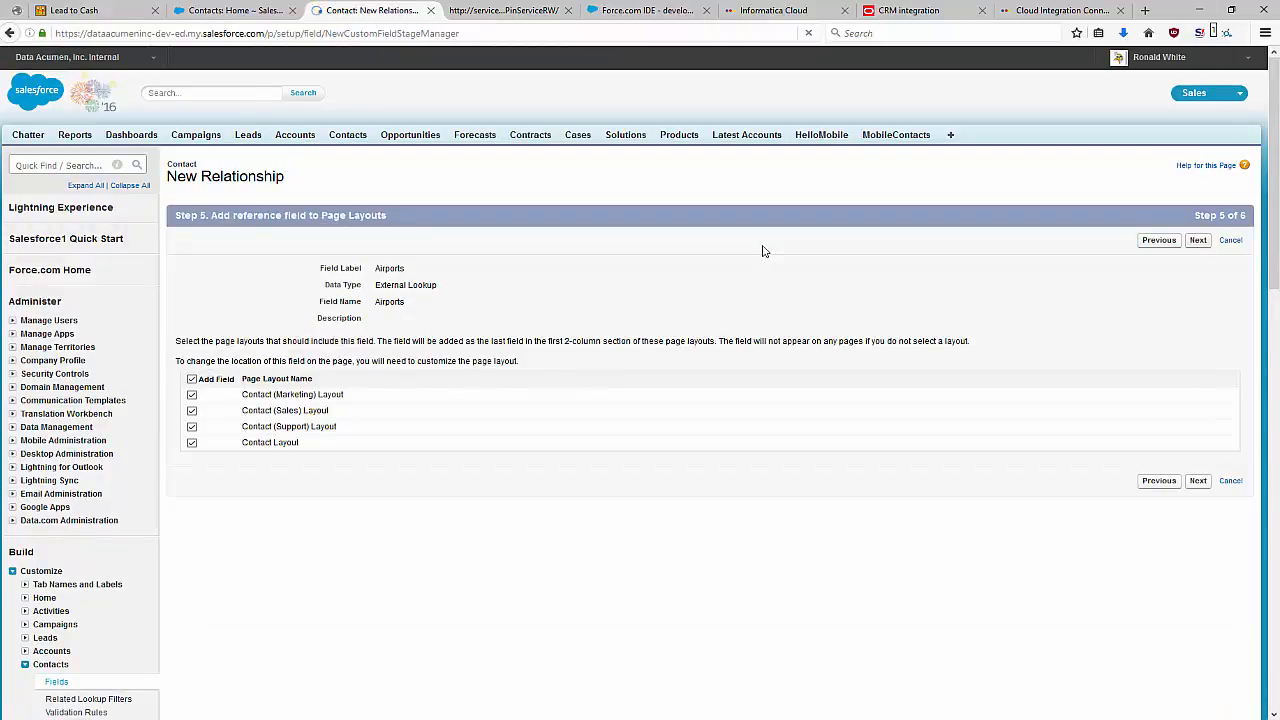
# Accept the default page layouts and the Contacts related list on Airports Layout, save the Airports lookup field, and close its setup page.
pyautogui.click(1198, 240)
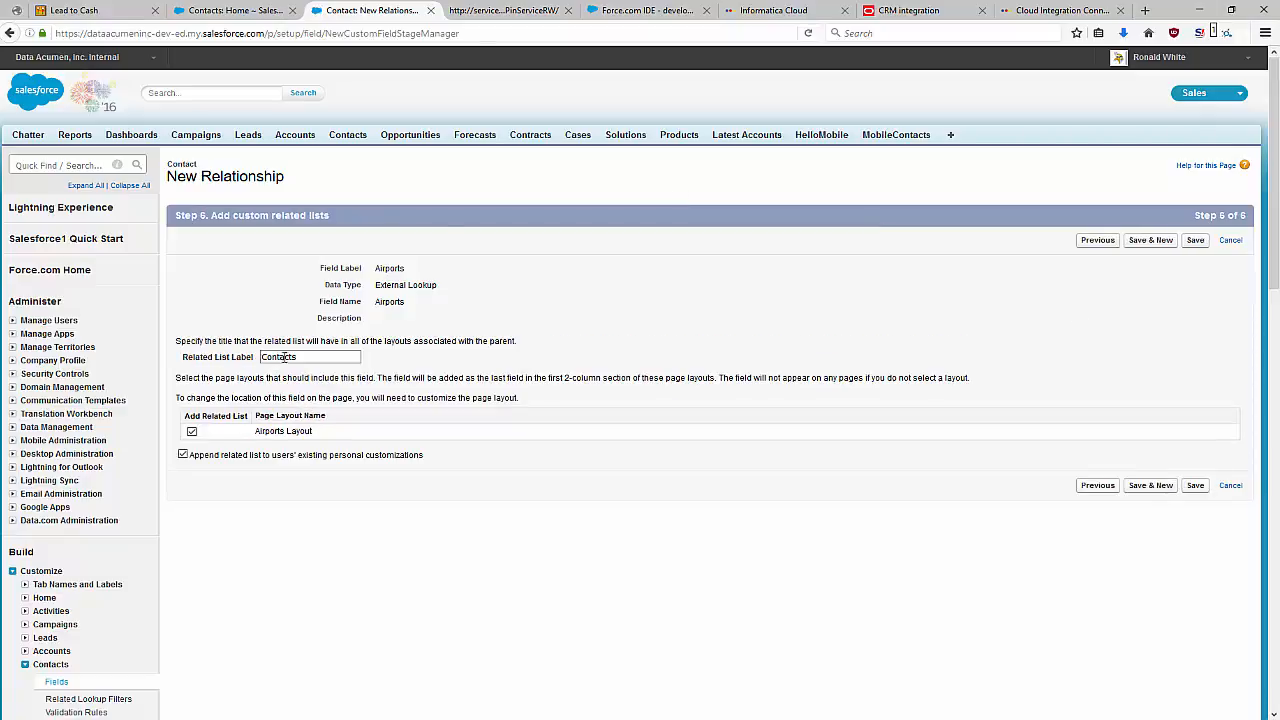
pyautogui.click(1193, 242)
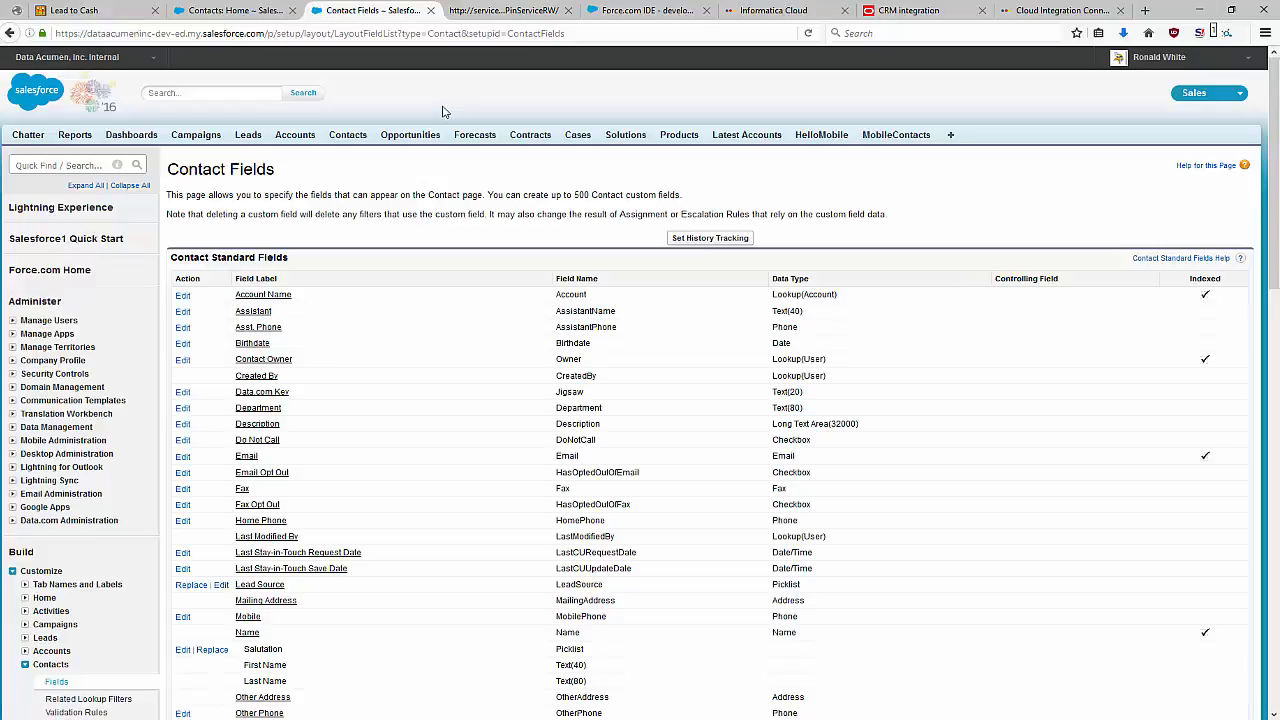
pyautogui.click(431, 10)
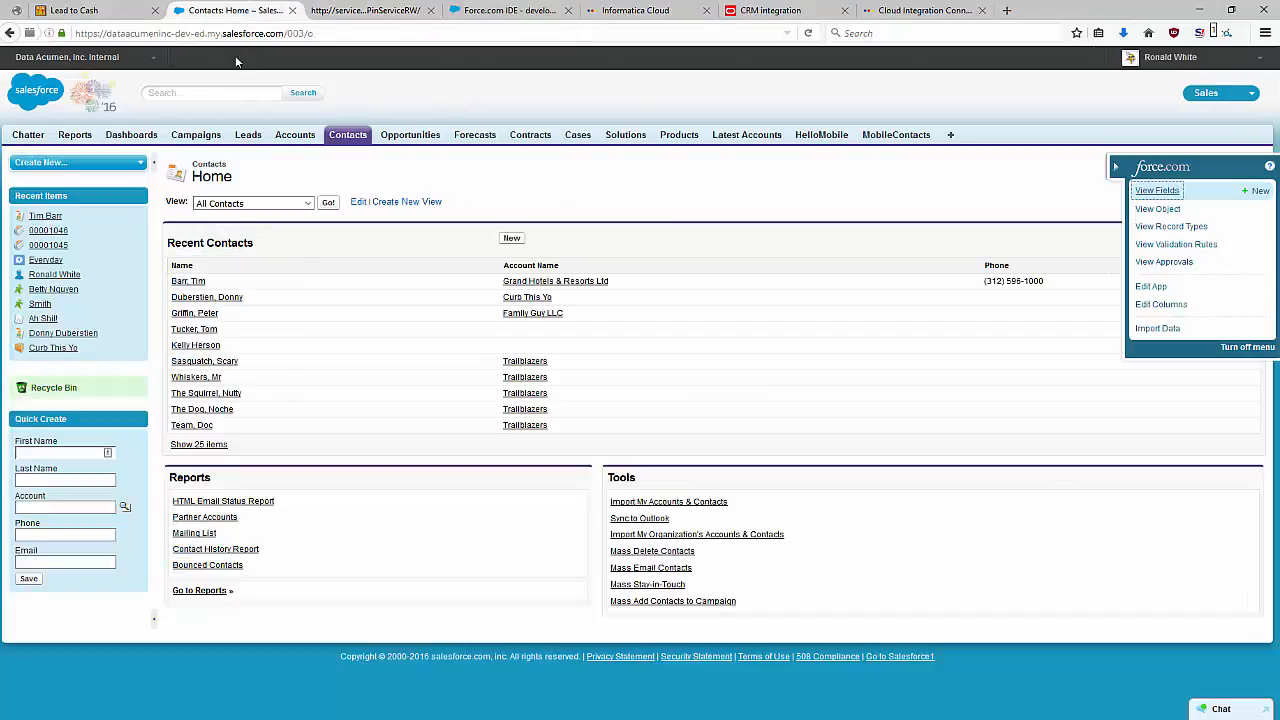
# Edit the first recent contact, set its Airports lookup to KSFO (San Francisco International Airport), and save the record.
pyautogui.click(190, 281)
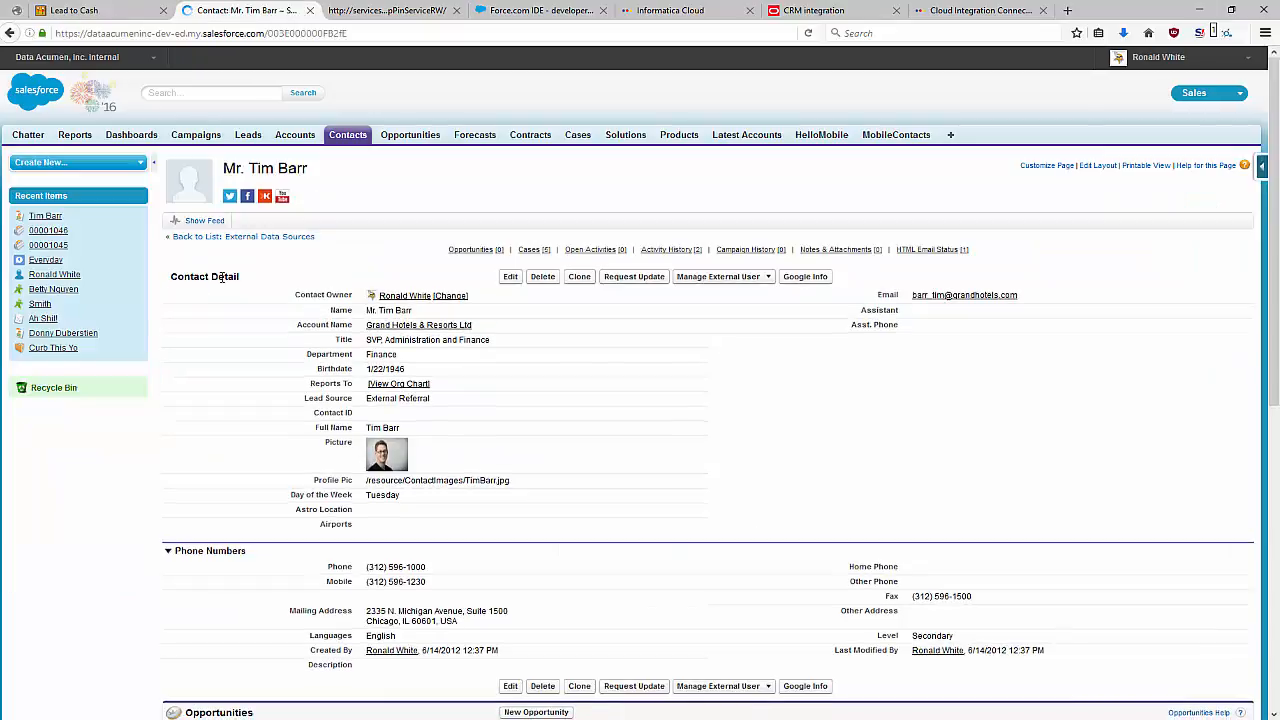
pyautogui.click(510, 276)
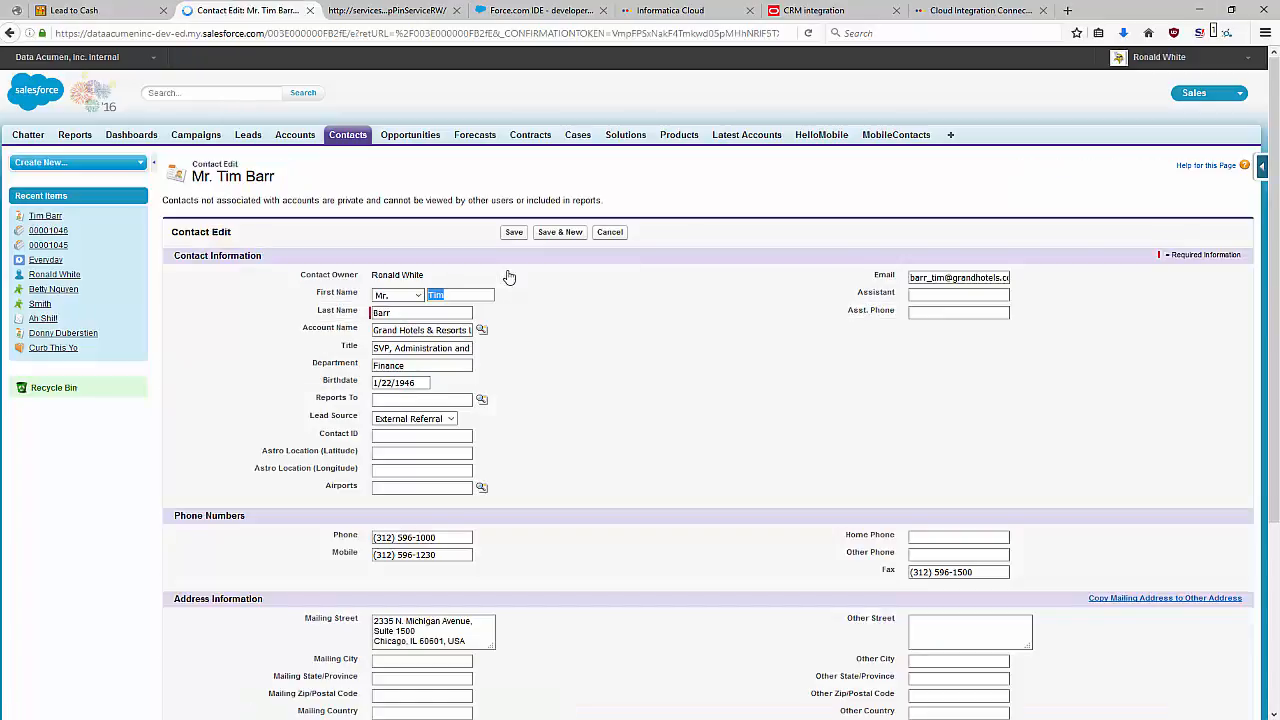
pyautogui.click(481, 487)
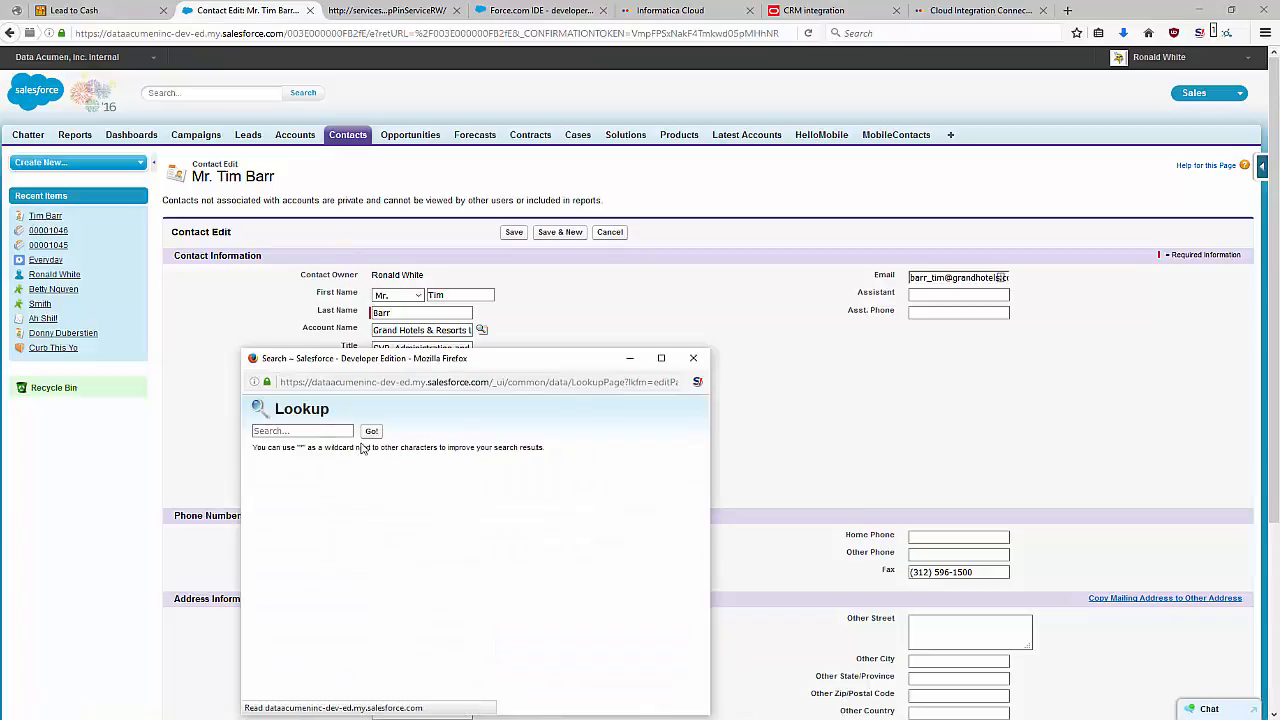
pyautogui.click(284, 430)
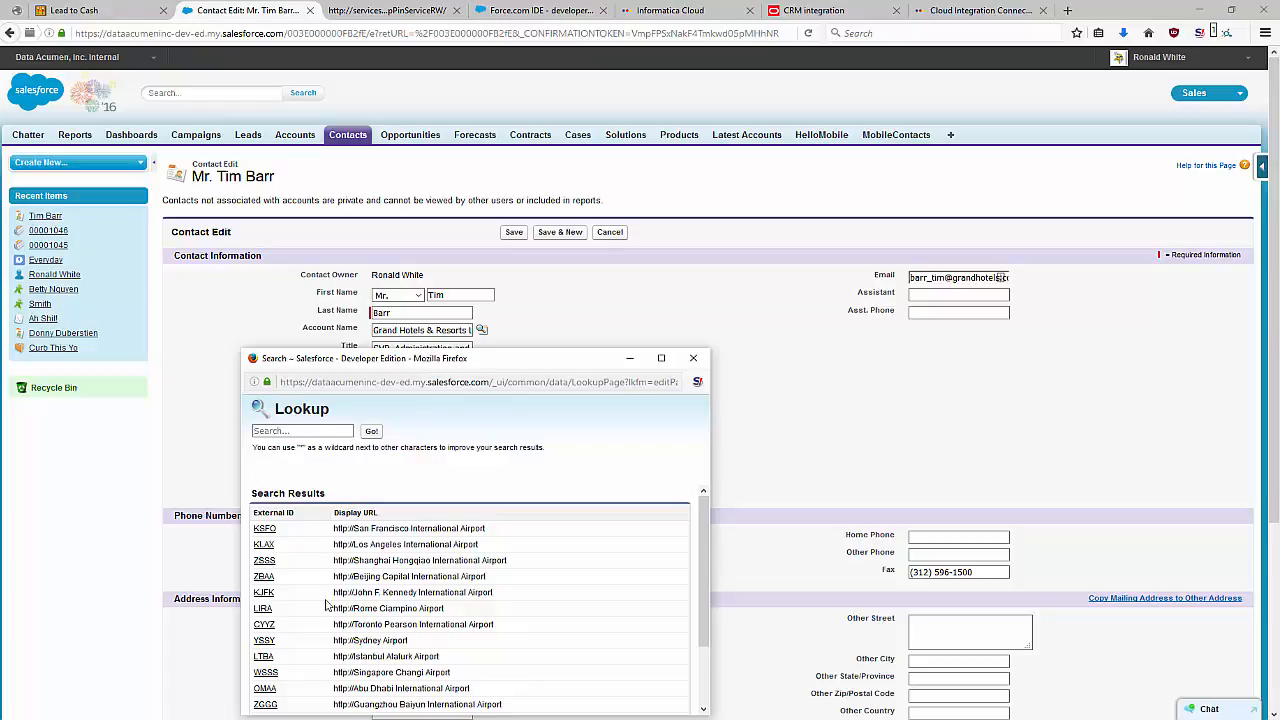
pyautogui.scroll(-1, 311, 551)
pyautogui.scroll(5, 311, 552)
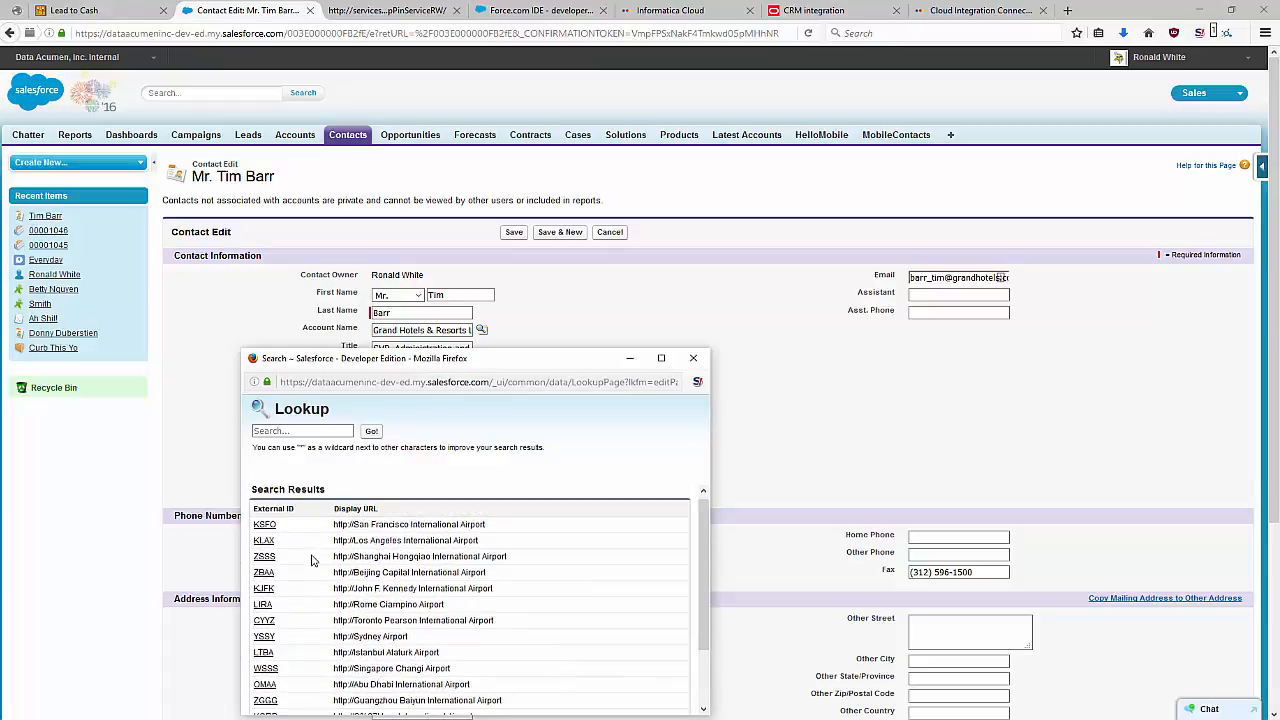
pyautogui.click(262, 536)
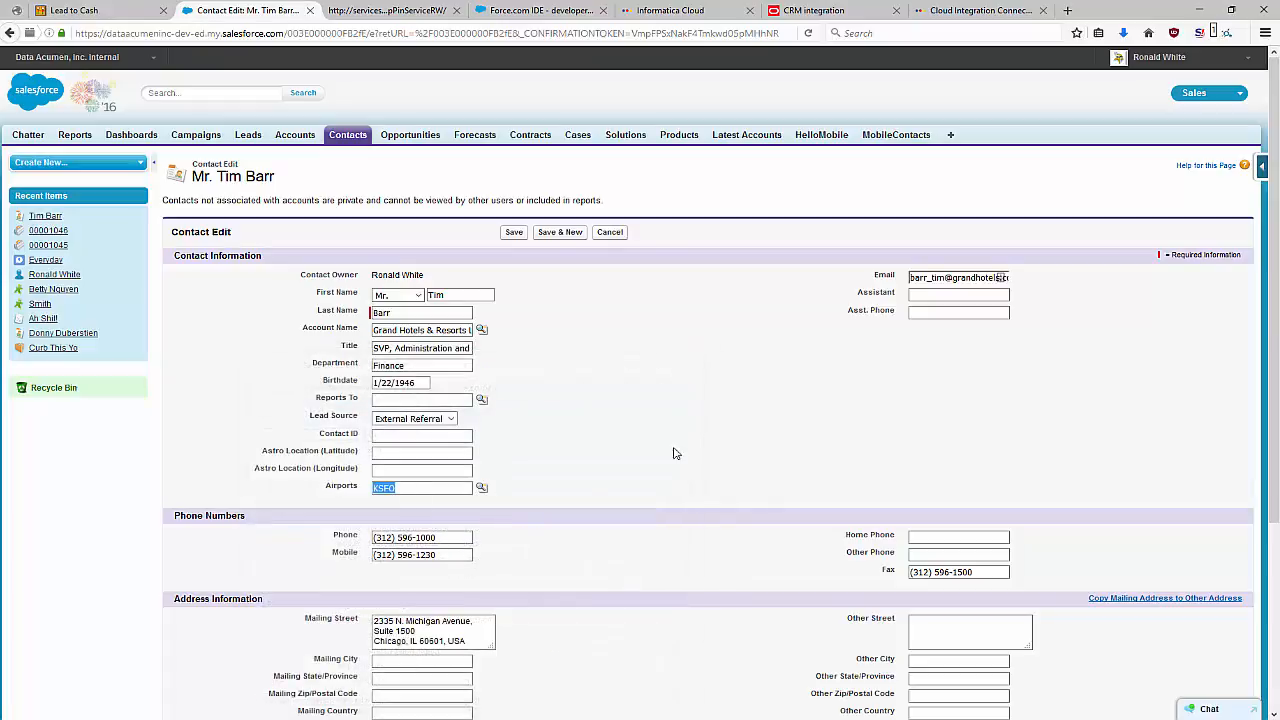
pyautogui.click(513, 232)
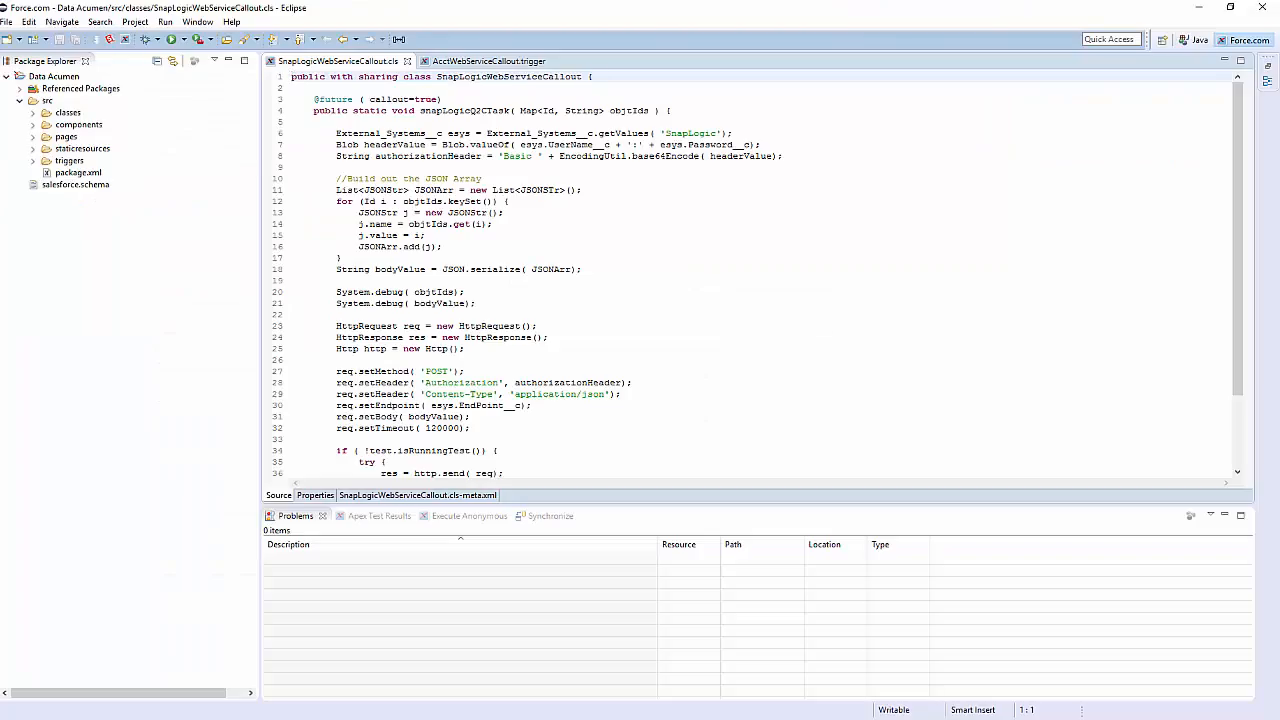
# View the Force.com IDE page on the Salesforce developer site in the browser and switch to Eclipse.
pyautogui.hotkey('alt', 'Tab')
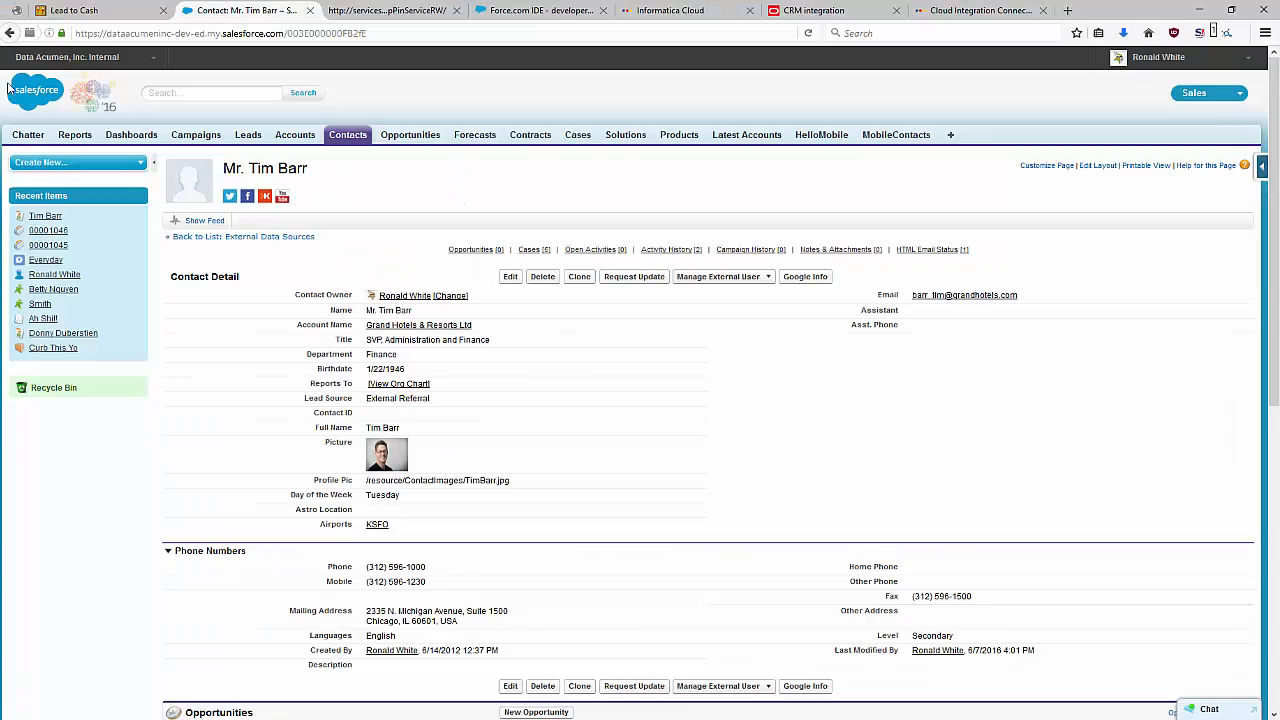
pyautogui.click(518, 12)
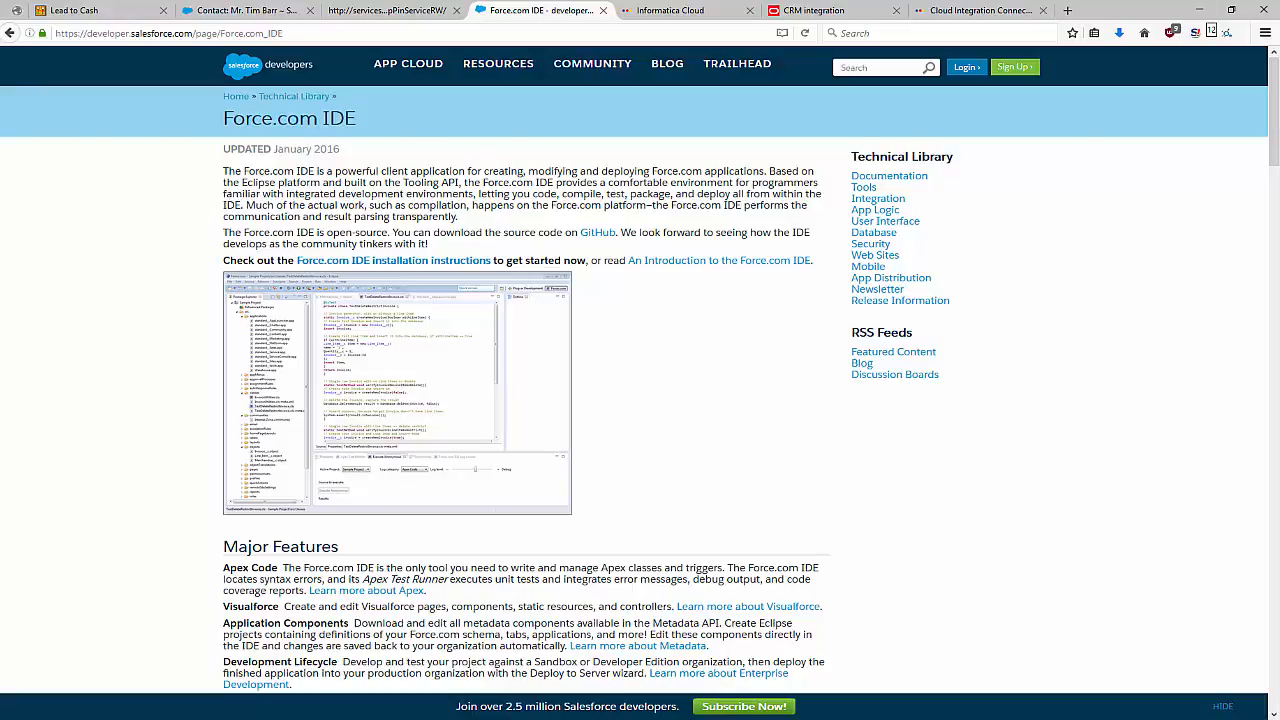
pyautogui.hotkey('alt', 'Tab')
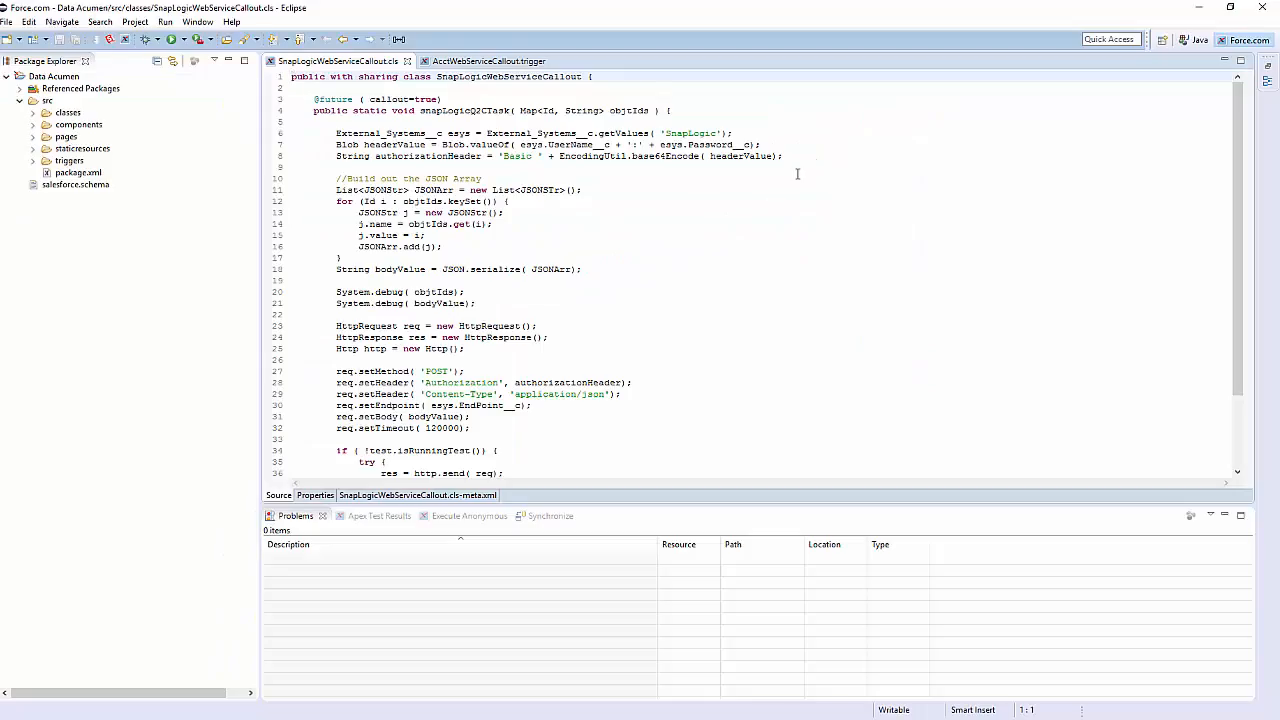
# Examine the Apex code of the SnapLogicWebServiceCallout class and the AcctWebServiceCallout trigger that calls the web service.
pyautogui.click(533, 197)
pyautogui.click(293, 76)
pyautogui.scroll(-3, 510, 125)
pyautogui.scroll(3, 510, 125)
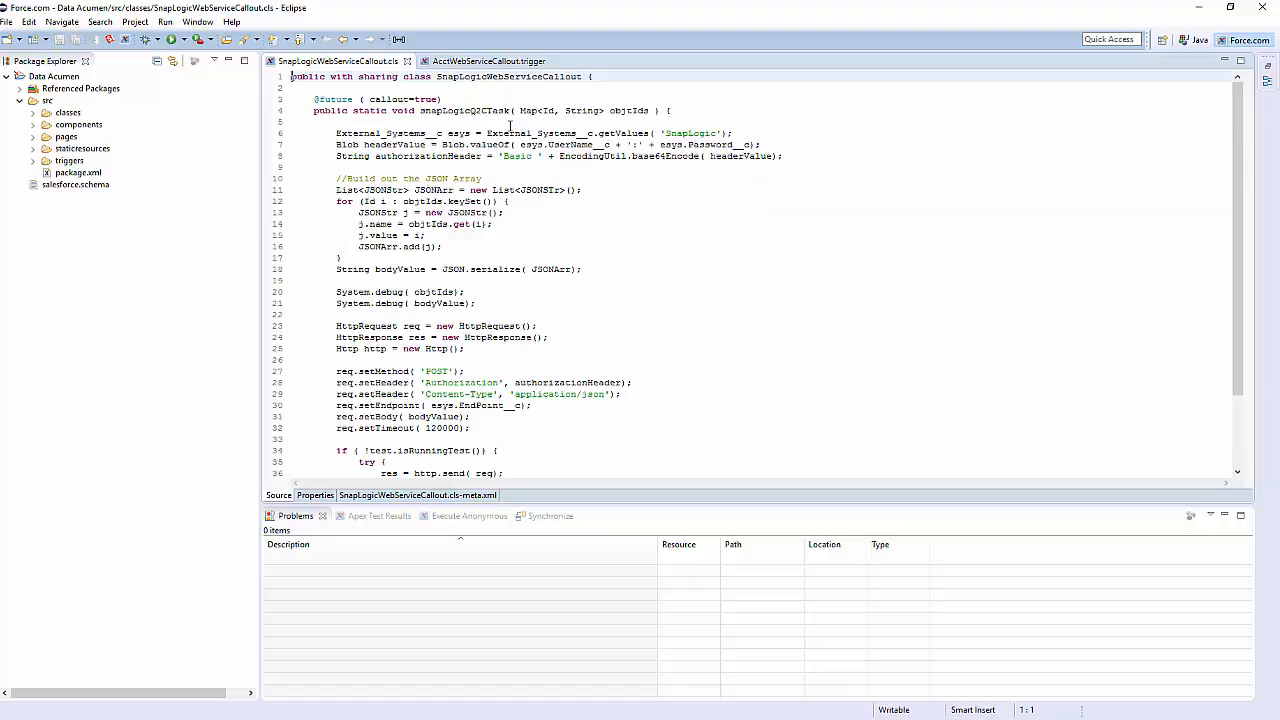
pyautogui.click(468, 63)
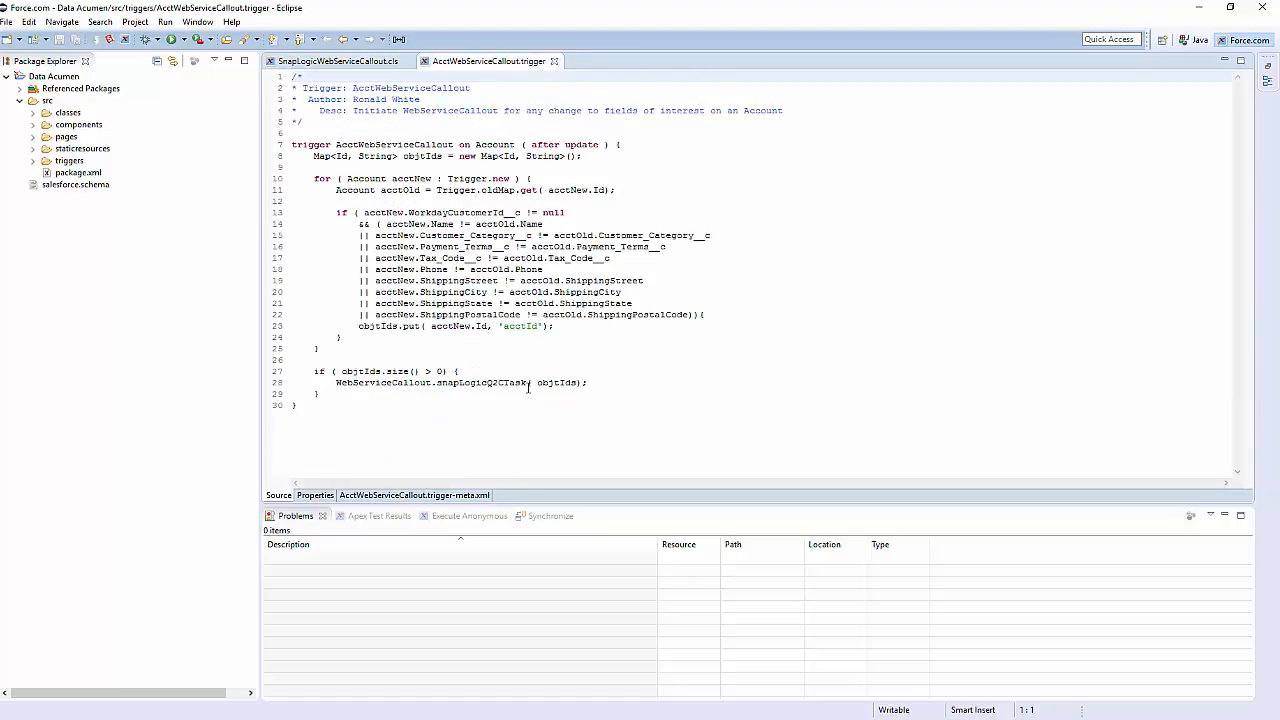
pyautogui.click(355, 61)
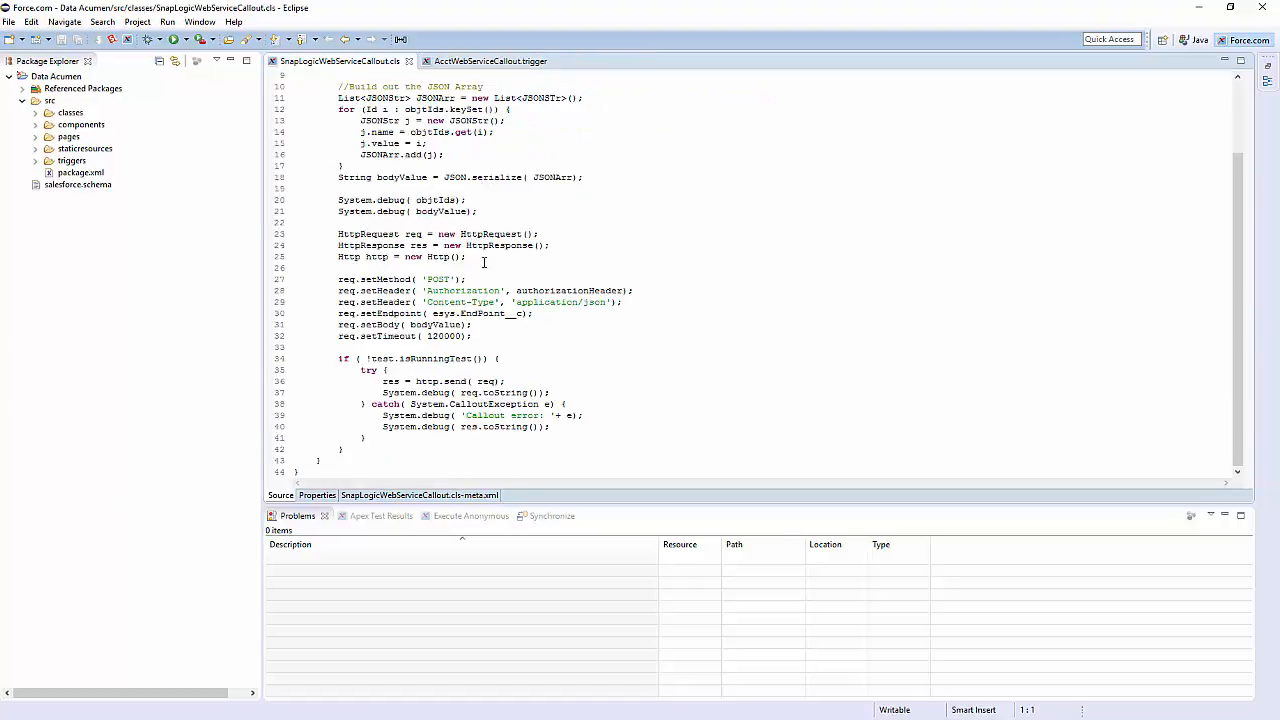
pyautogui.scroll(3, 440, 100)
pyautogui.click(453, 63)
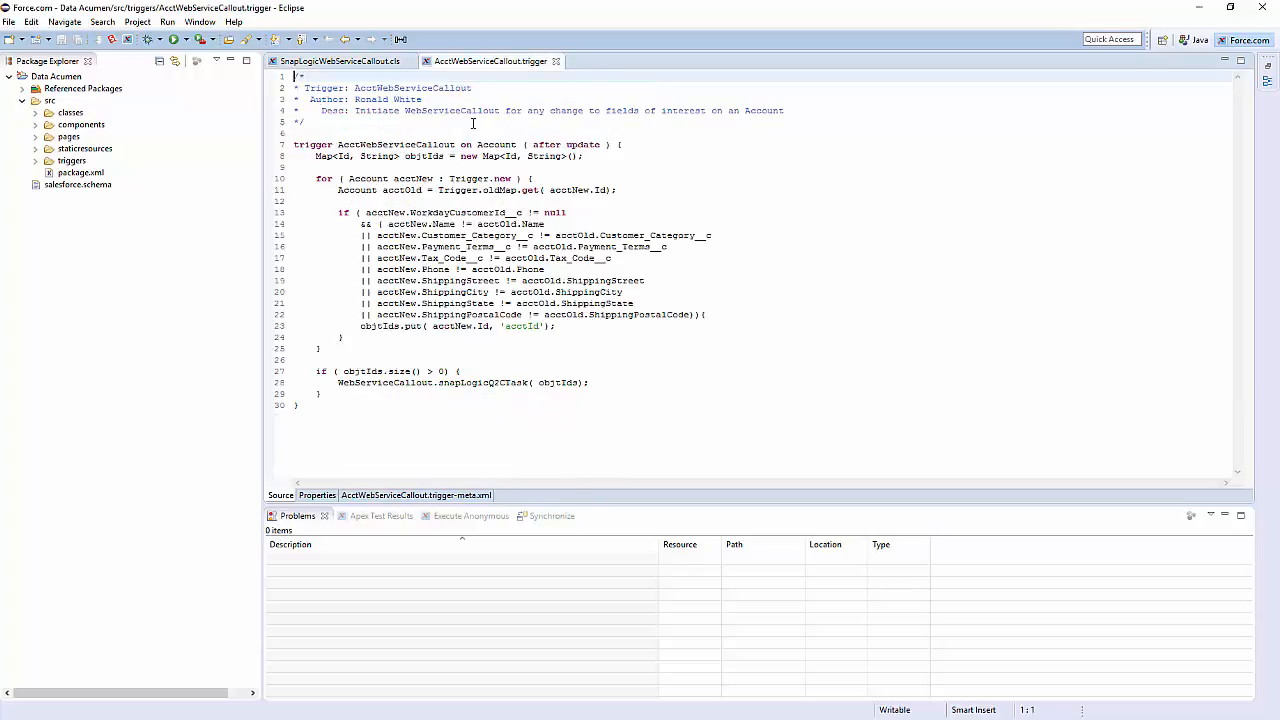
# Open salesforce.schema, build a query selecting all fields of Airports__x, run it, and widen the Id column of the results.
pyautogui.click(41, 185)
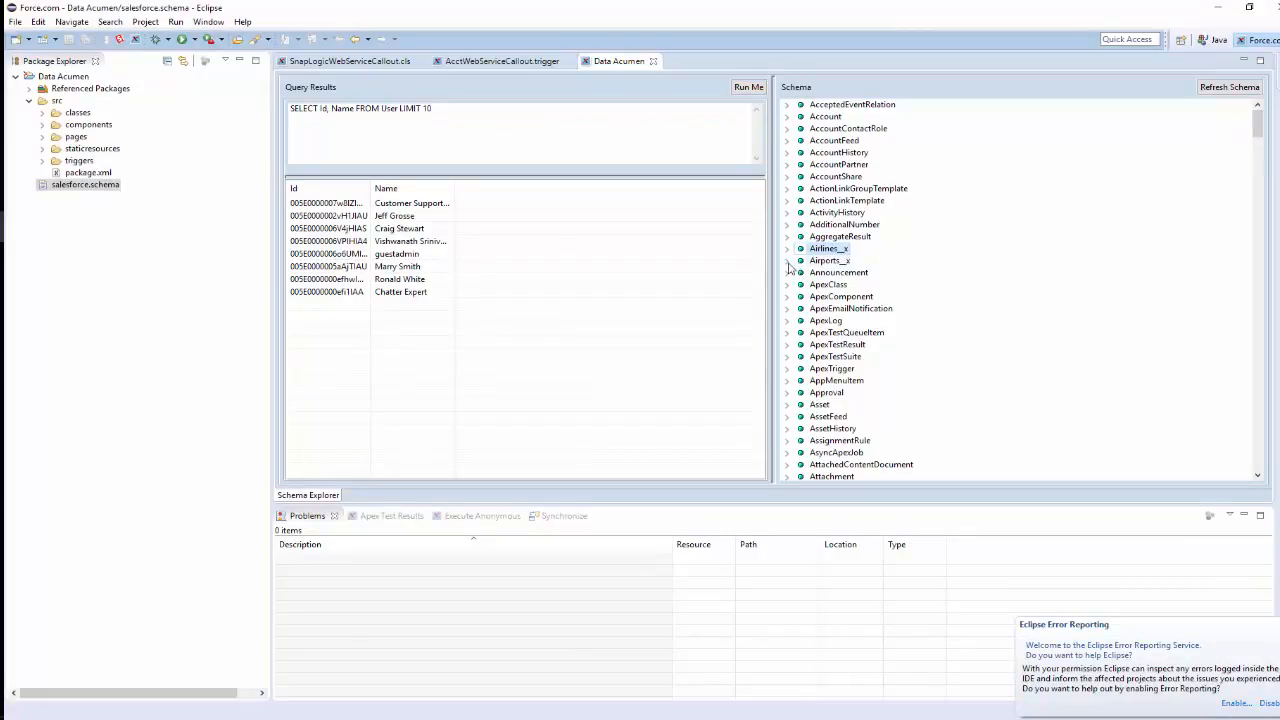
pyautogui.click(788, 263)
pyautogui.click(815, 321)
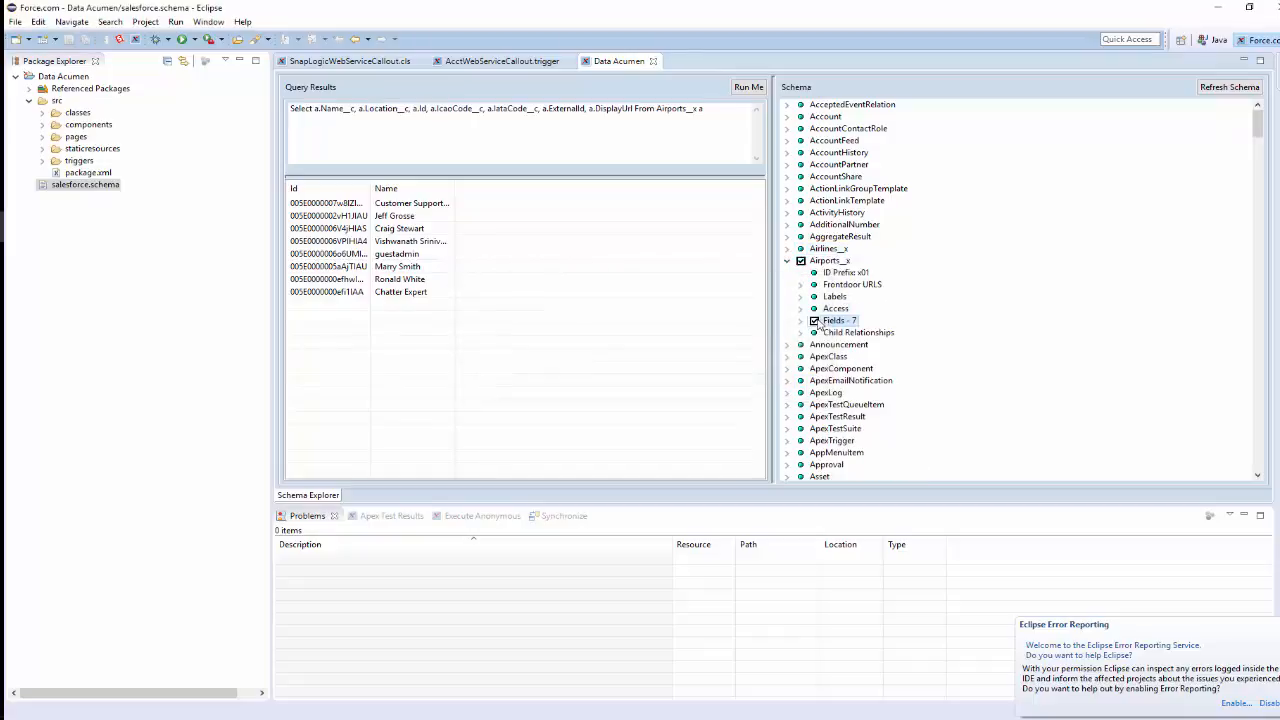
pyautogui.click(750, 95)
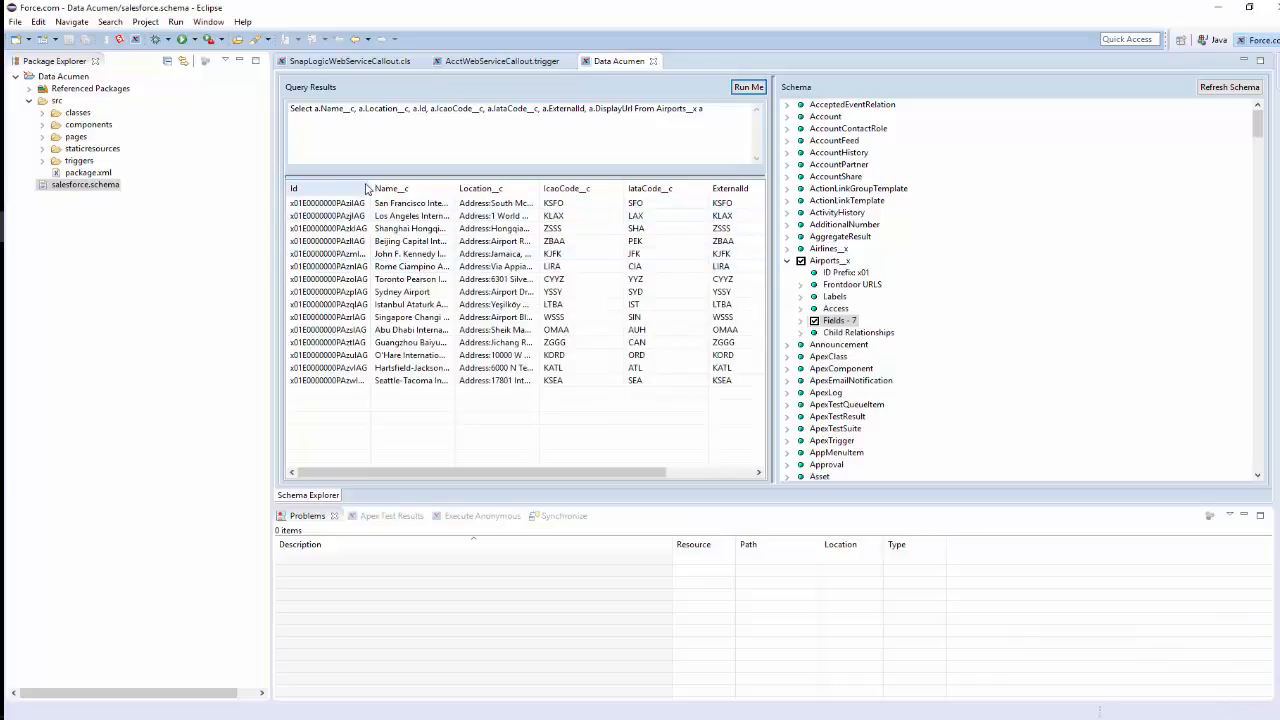
pyautogui.moveTo(367, 188); pyautogui.dragTo(388, 181)
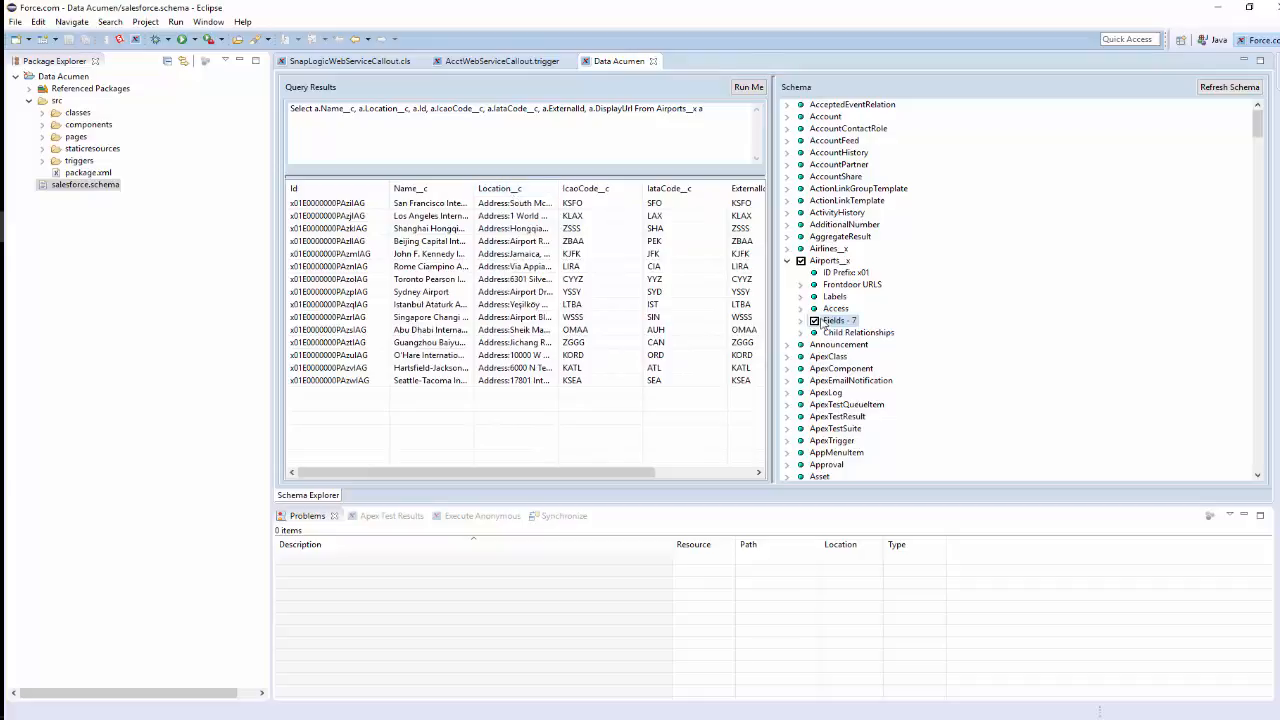
# Expand the child relationships of Airports__x to inspect the Contact relationship, and review the generated query text.
pyautogui.click(800, 333)
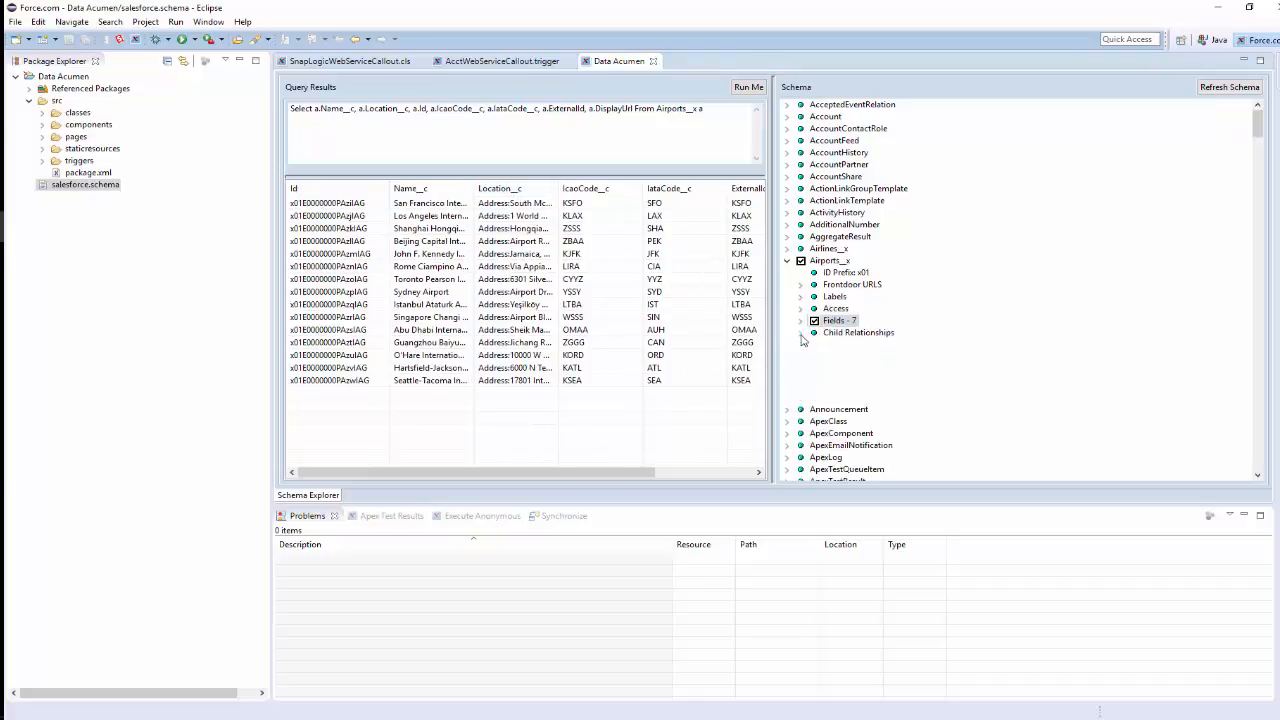
pyautogui.doubleClick(851, 368)
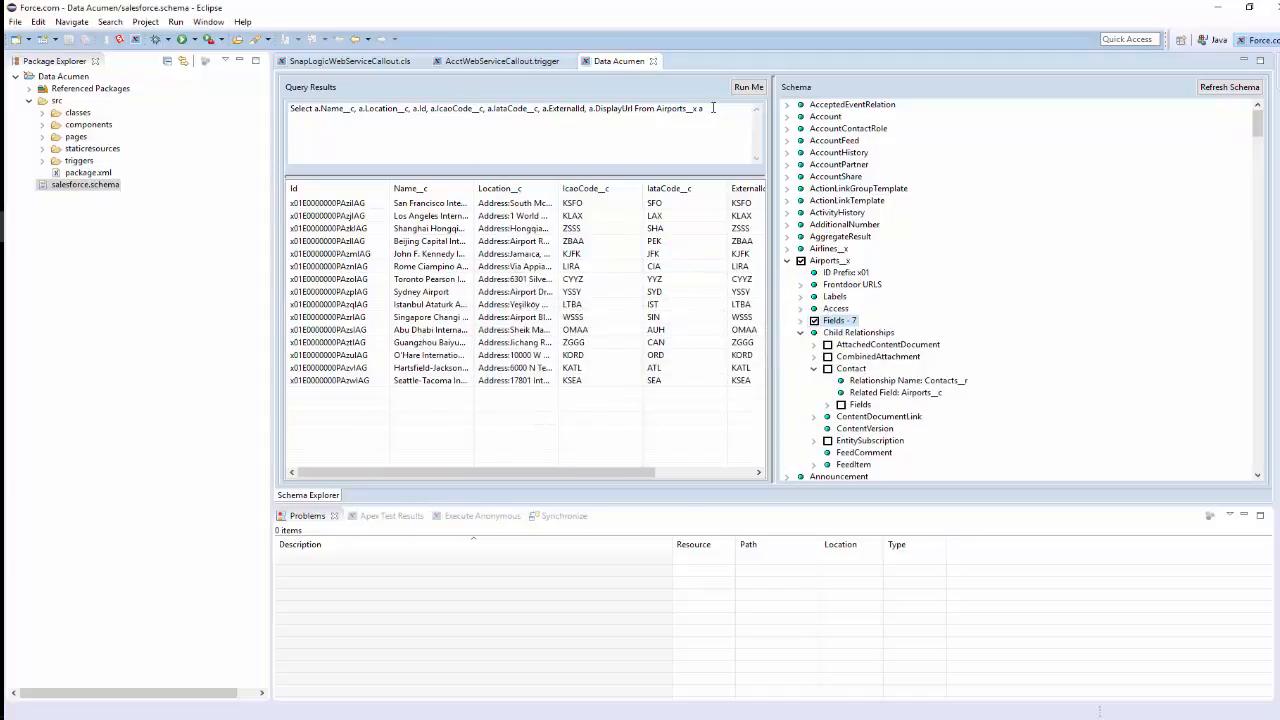
pyautogui.moveTo(713, 110); pyautogui.dragTo(308, 137)
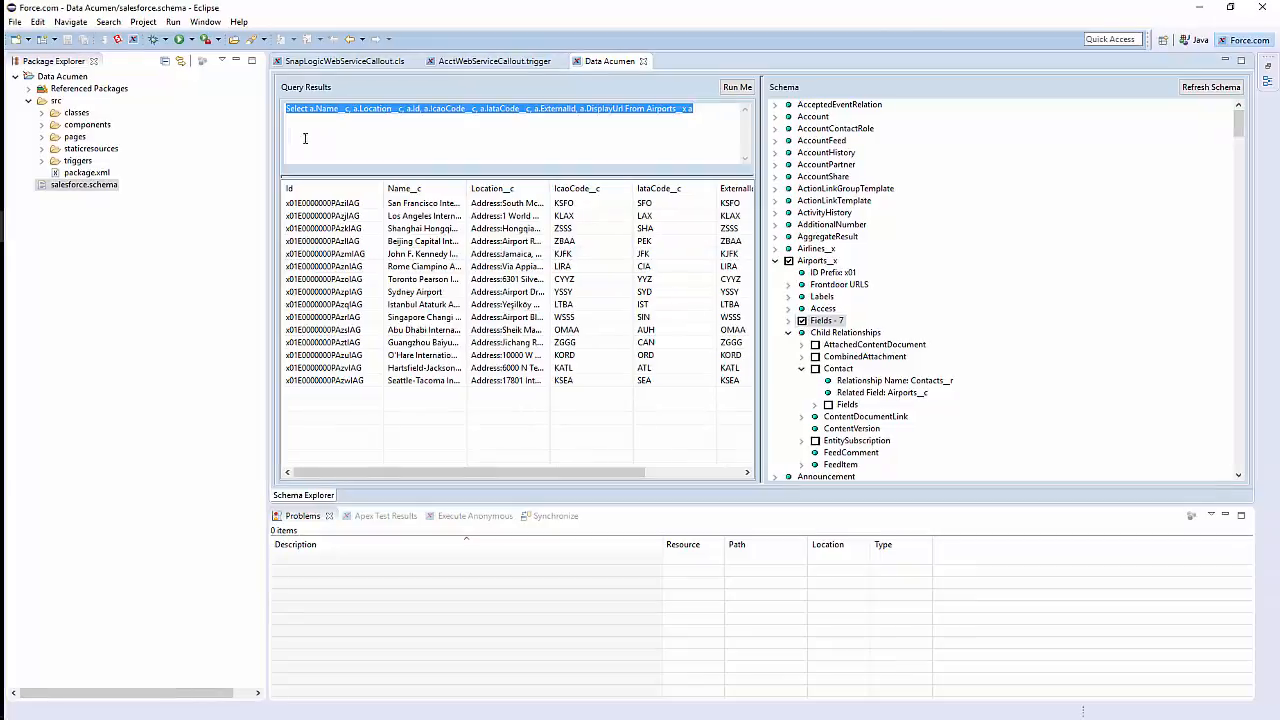
pyautogui.click(318, 119)
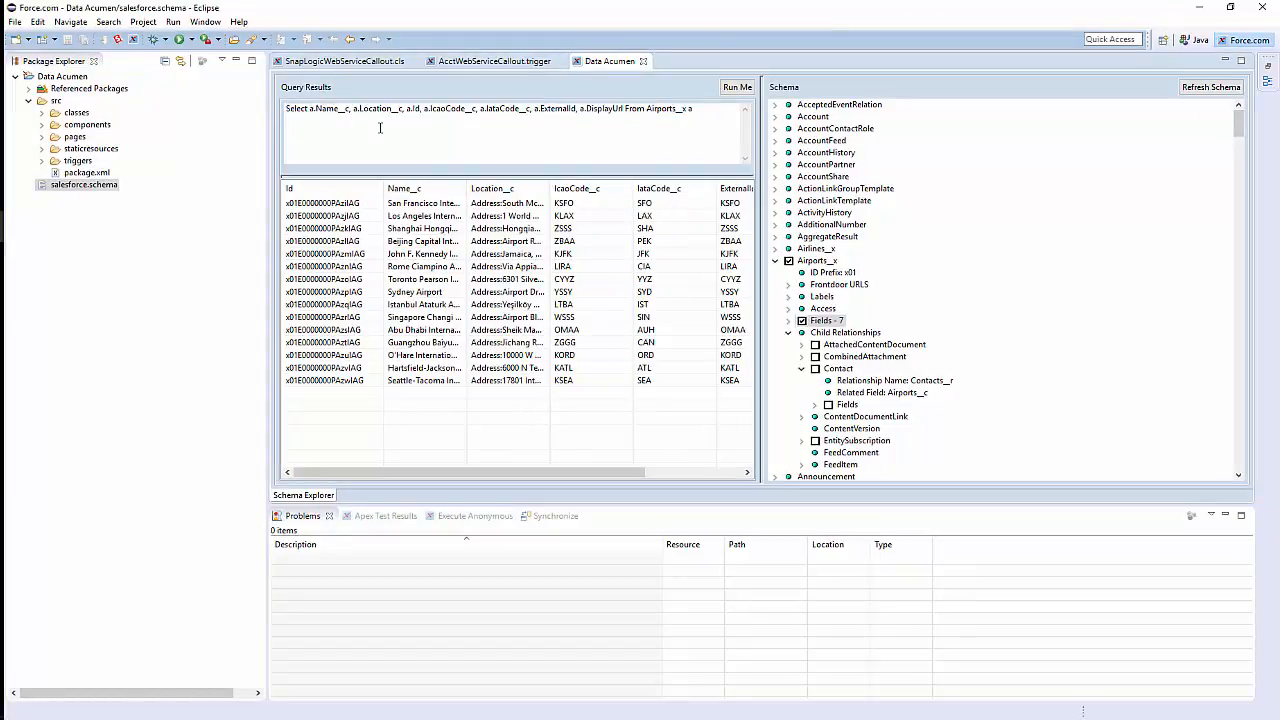
pyautogui.click(954, 716)
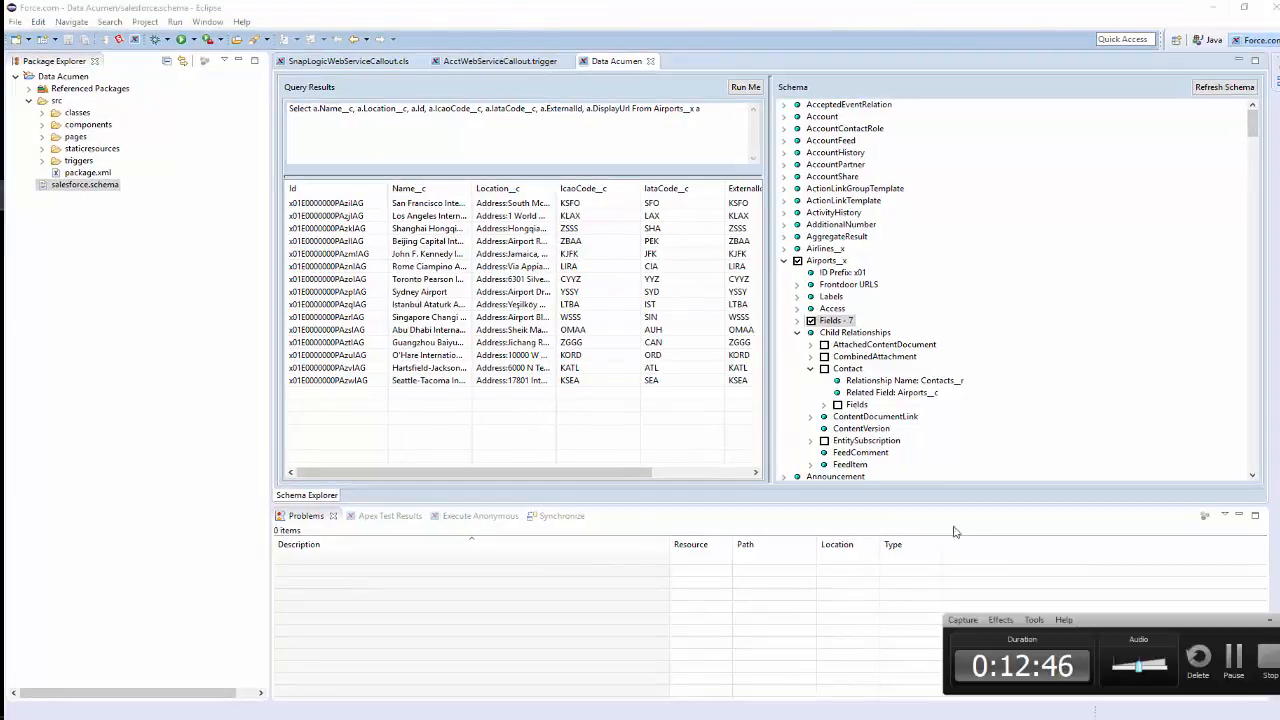
pyautogui.click(1235, 656)
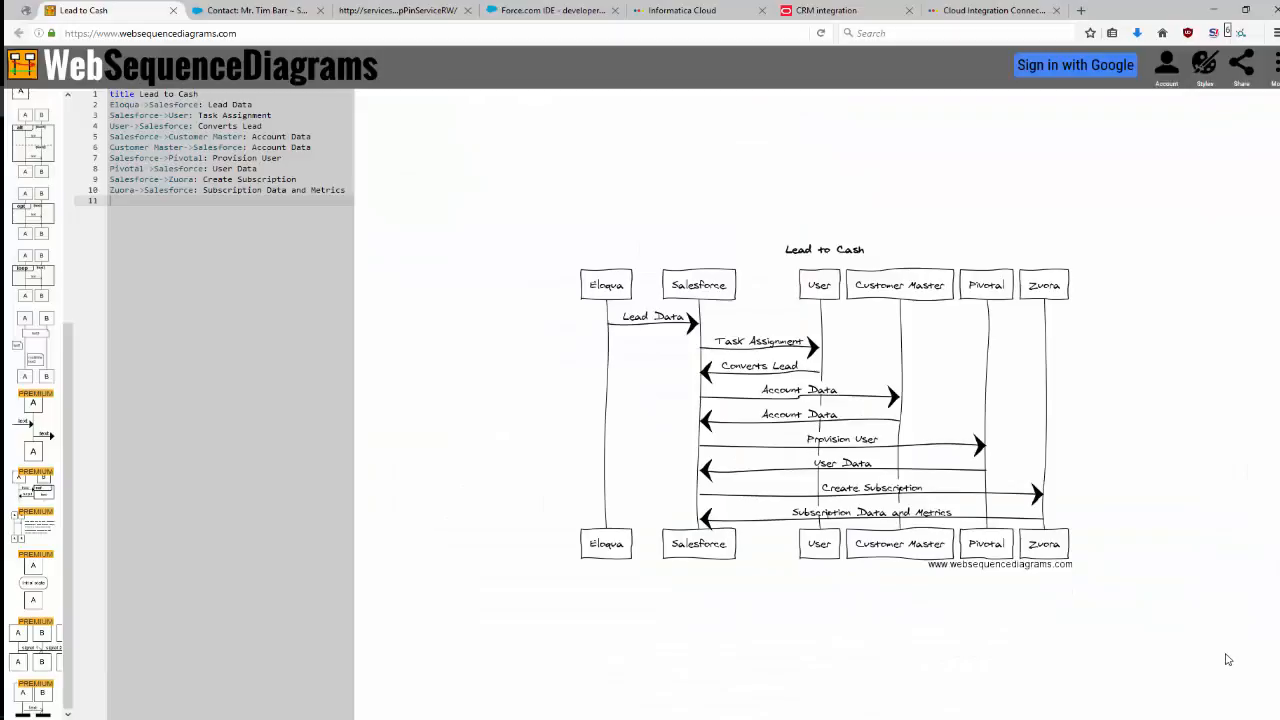
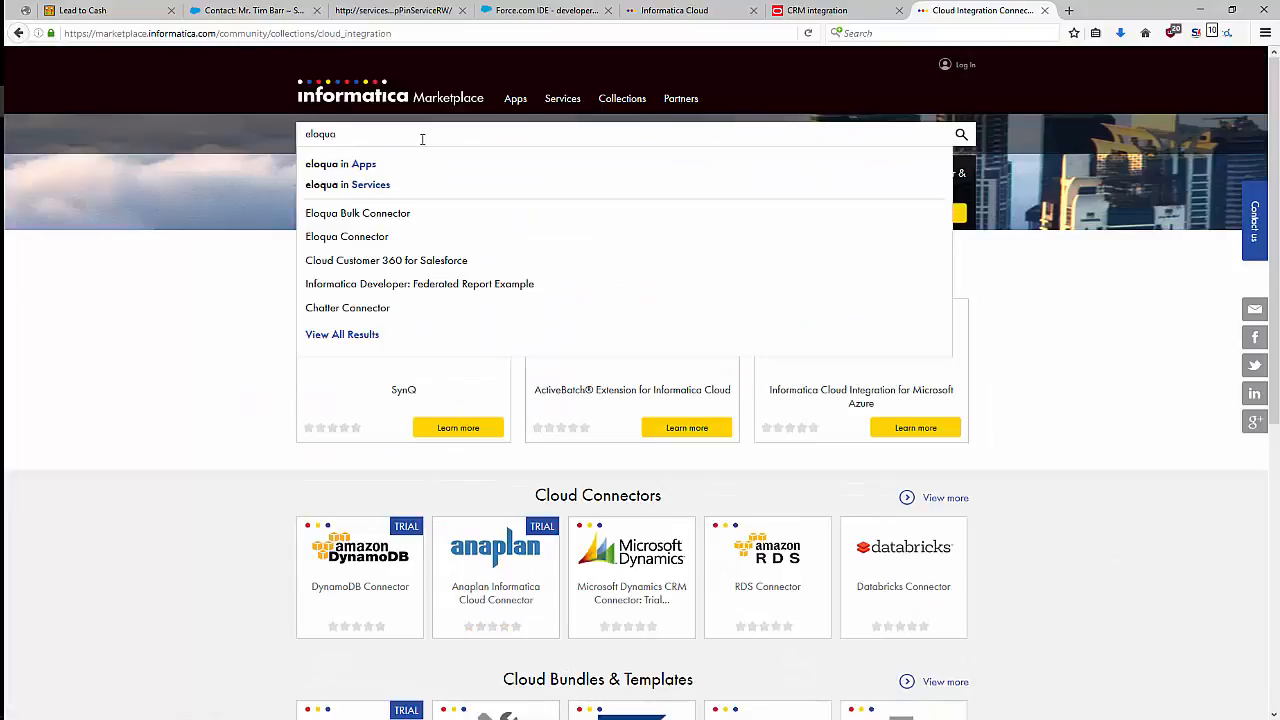
# Open the Eloqua Connector page from the marketplace search suggestions for eloqua.
pyautogui.click(376, 242)
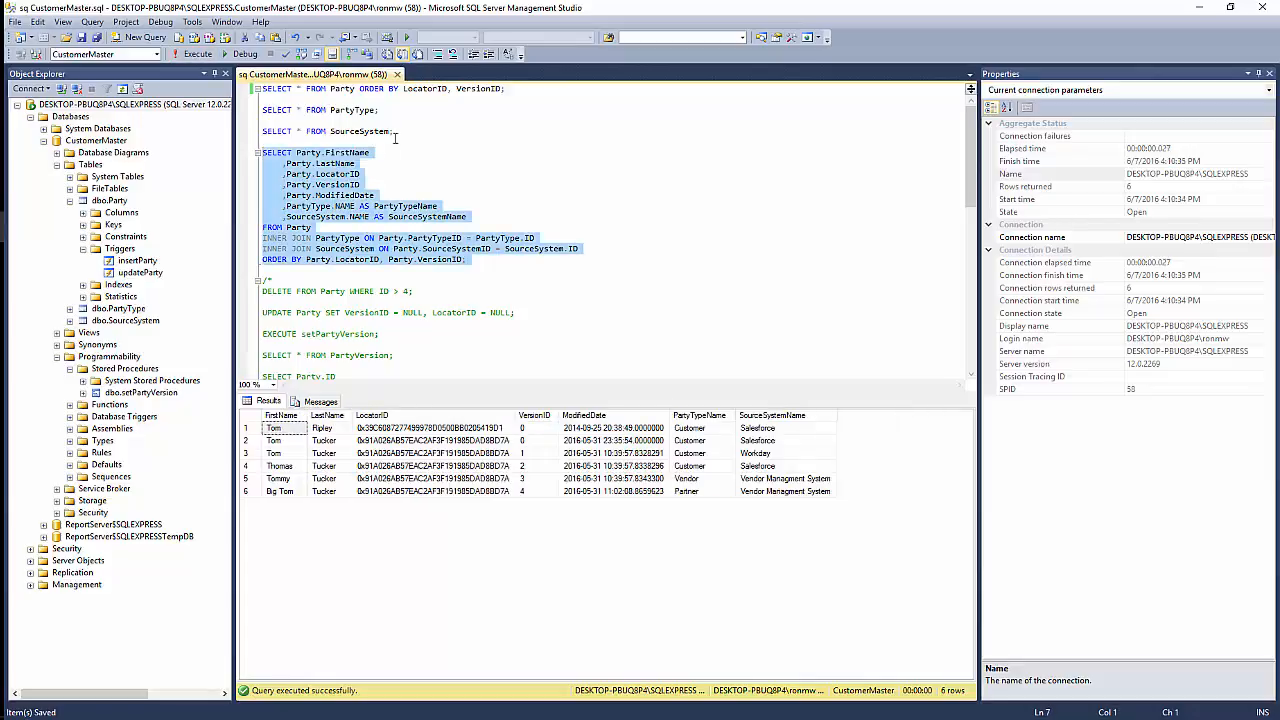
# In SQL Server Management Studio, run the SELECT queries on Party, PartyType and SourceSystem together, and run the joined Party query on its own.
pyautogui.click(397, 131)
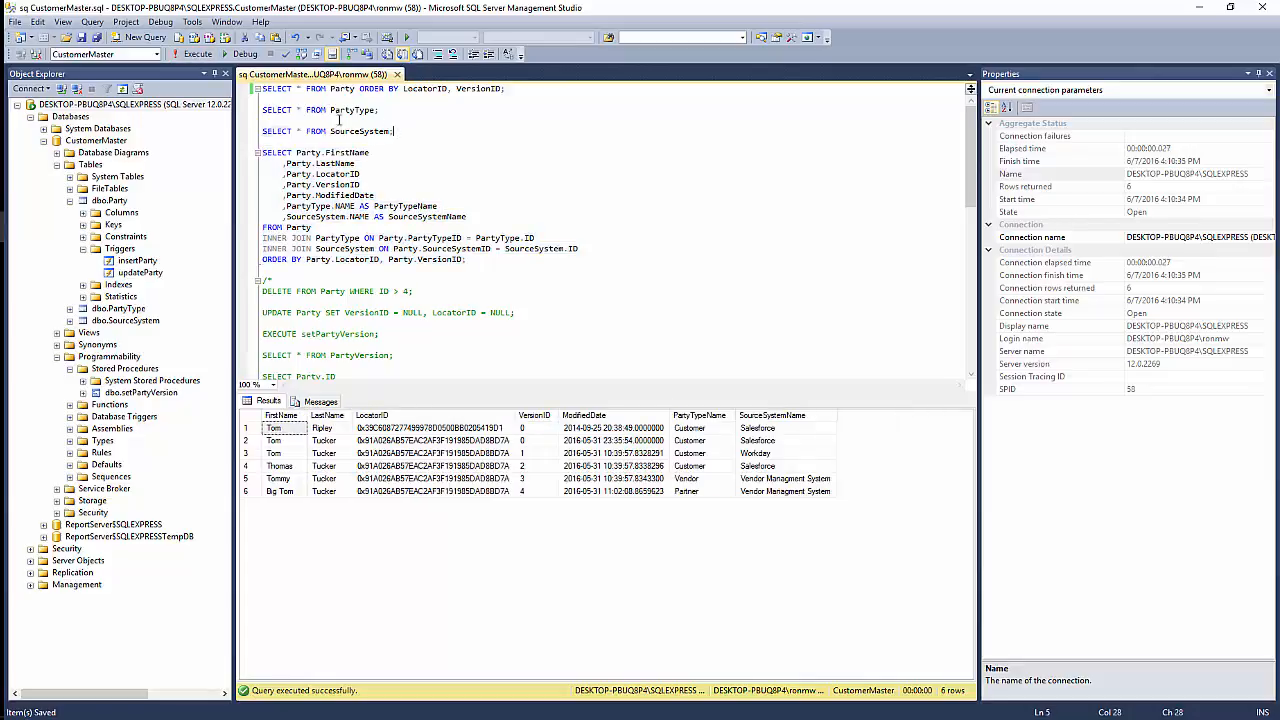
pyautogui.hotkey('ctrl', 'shift', 'Home')
pyautogui.click(197, 53)
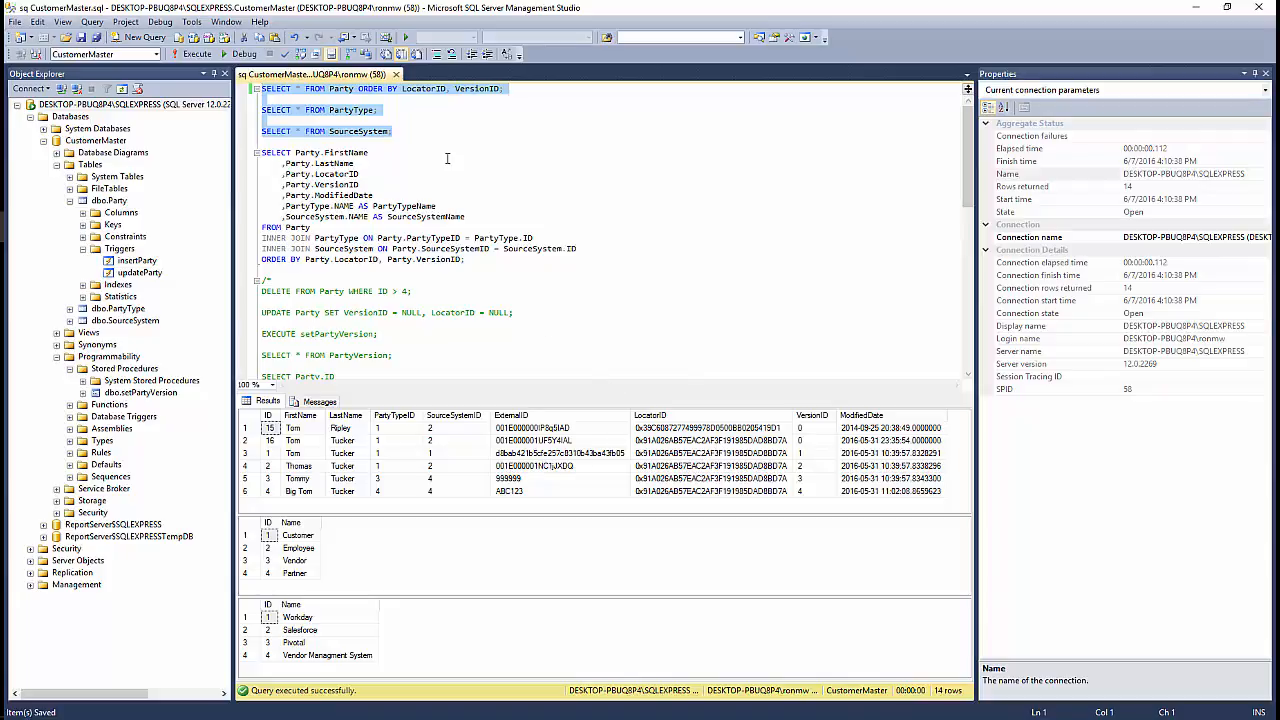
pyautogui.moveTo(262, 152); pyautogui.dragTo(546, 269)
pyautogui.press('F5')
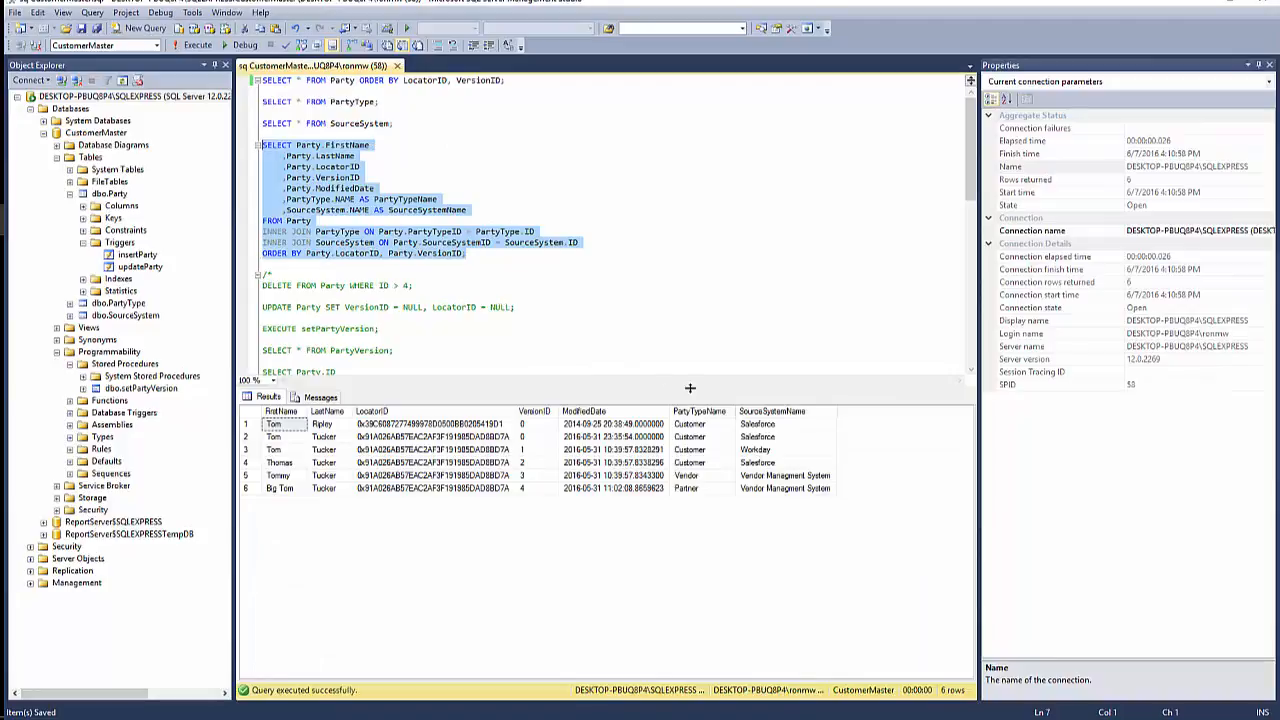
# Inspect the LocatorID, VersionID and ModifiedDate values of the second row in the joined query results.
pyautogui.click(415, 438)
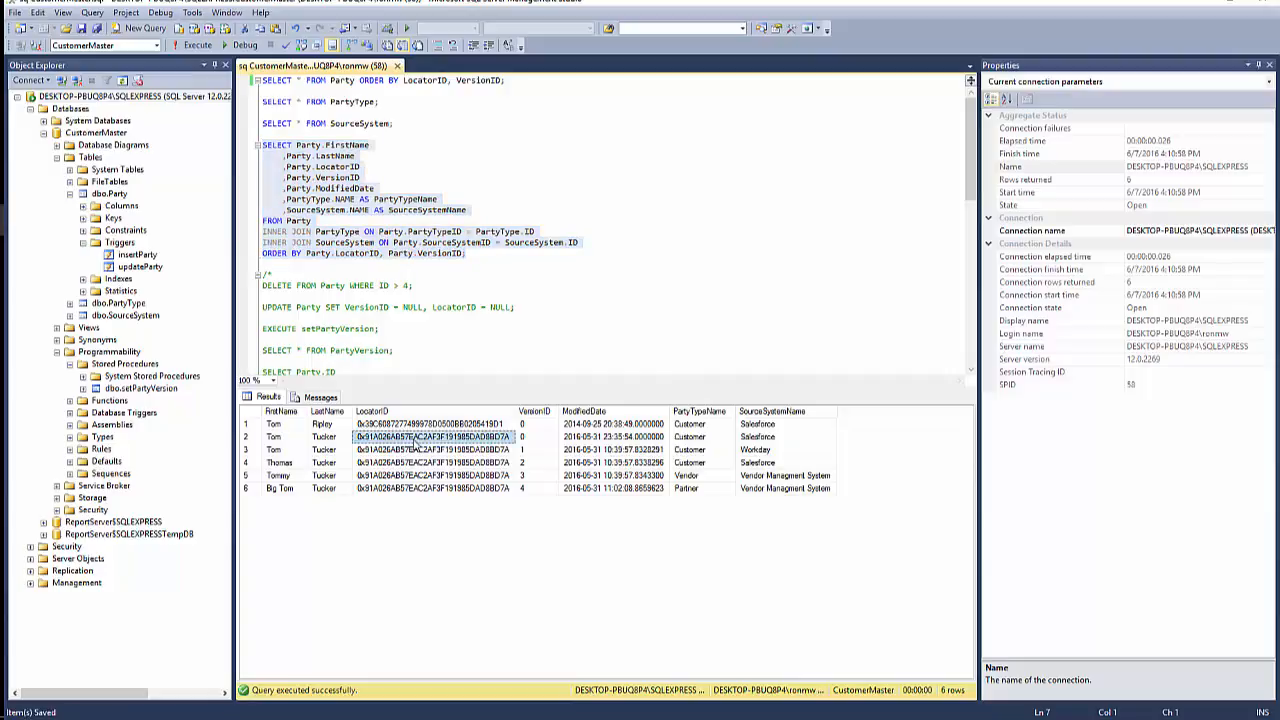
pyautogui.click(459, 452)
pyautogui.click(544, 440)
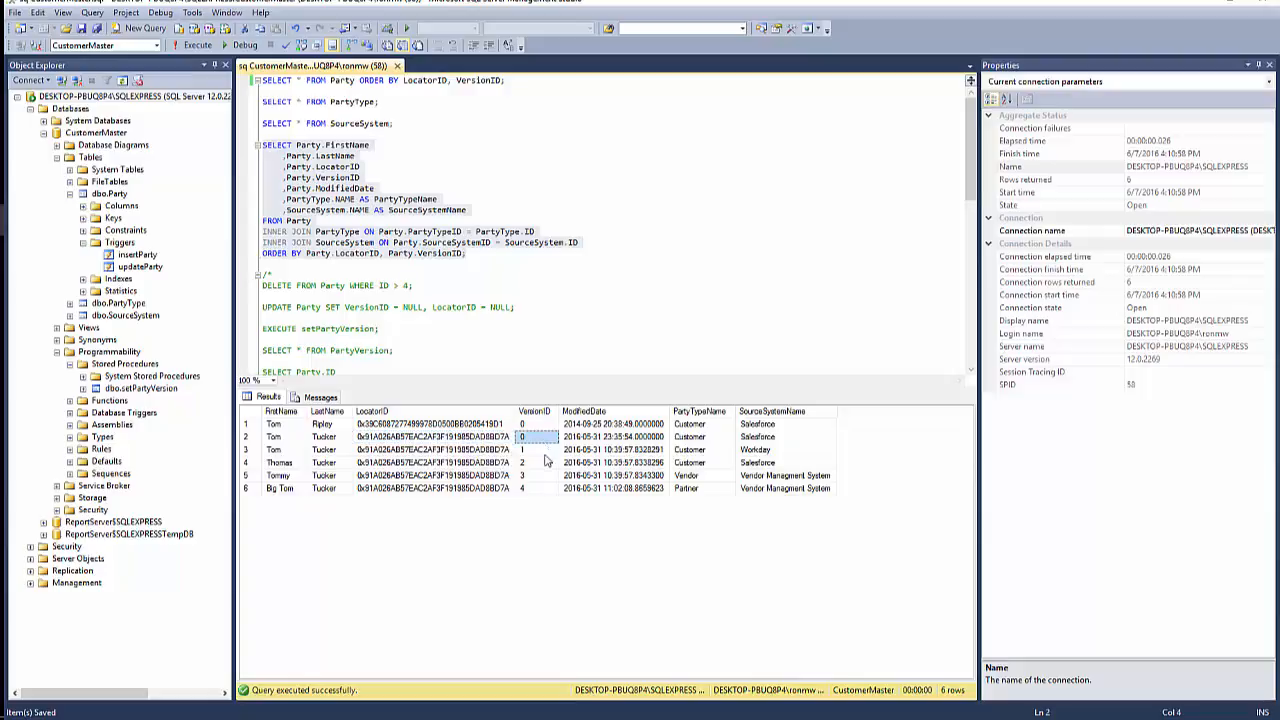
pyautogui.click(640, 440)
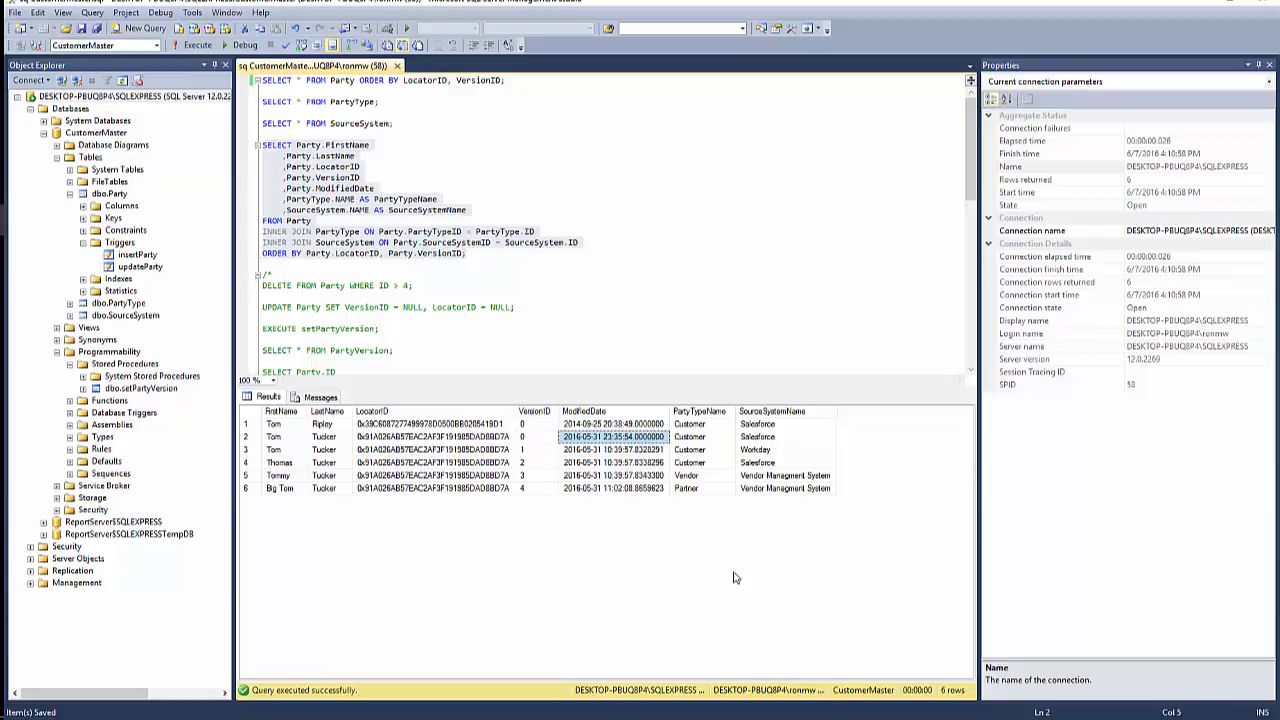
pyautogui.click(530, 438)
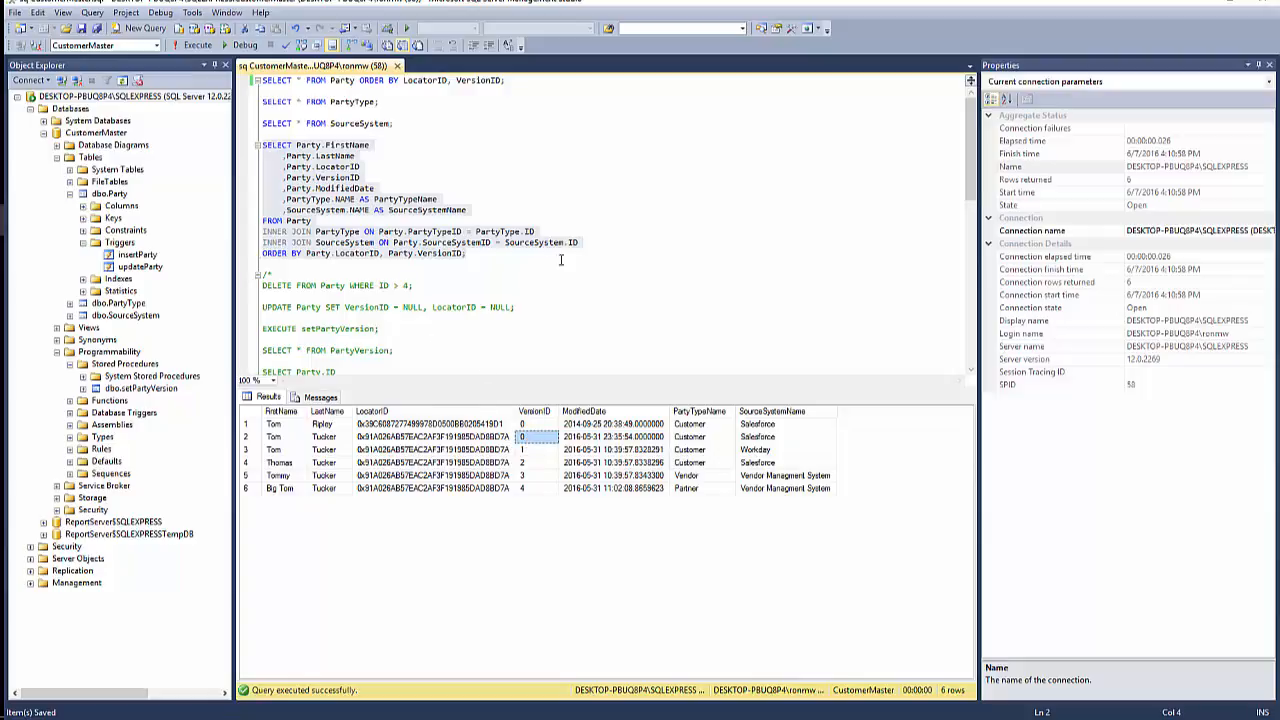
pyautogui.click(558, 85)
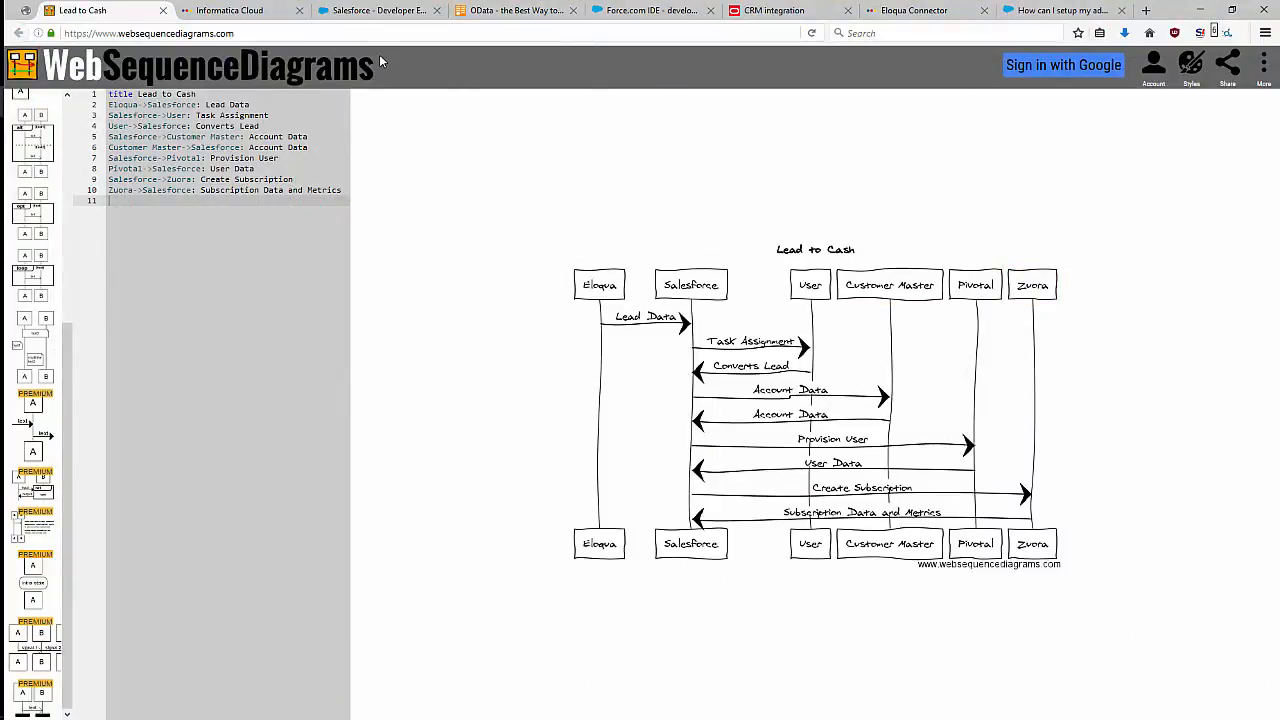
# Switch to Informatica Cloud and open the m_Demo_EQ_FF_Insert mapping for editing from the list of mappings.
pyautogui.click(233, 10)
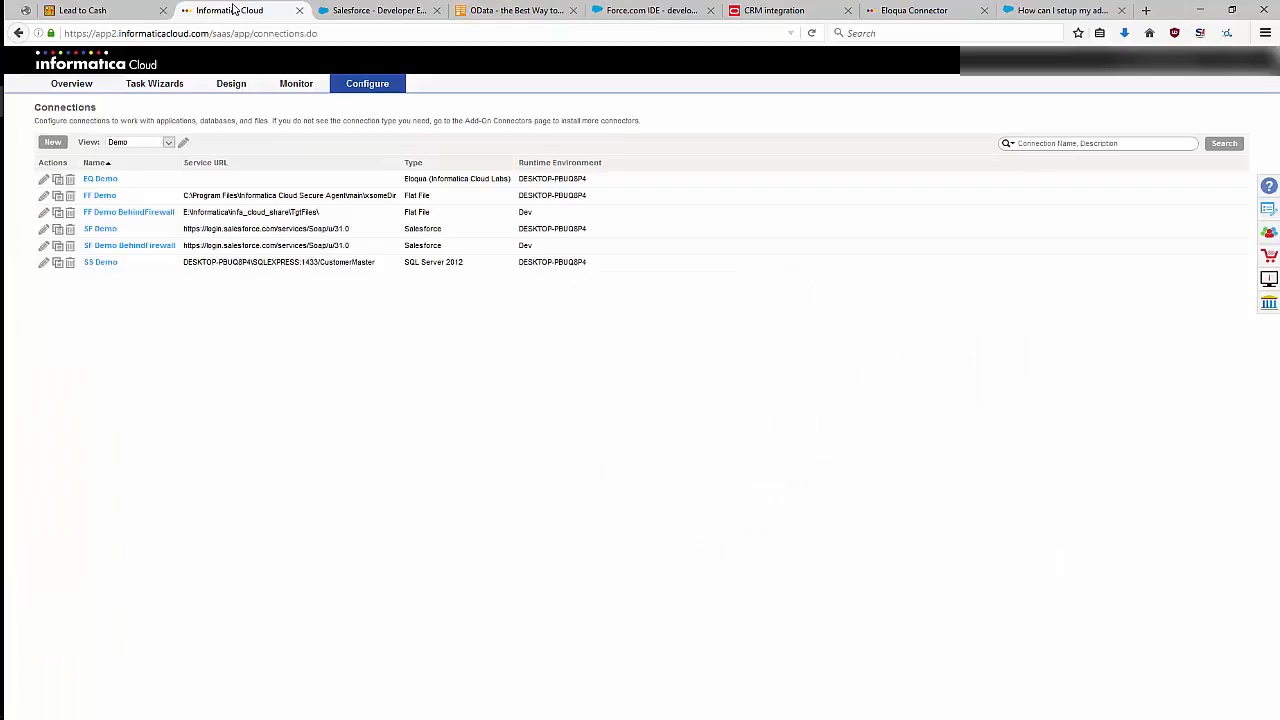
pyautogui.click(238, 83)
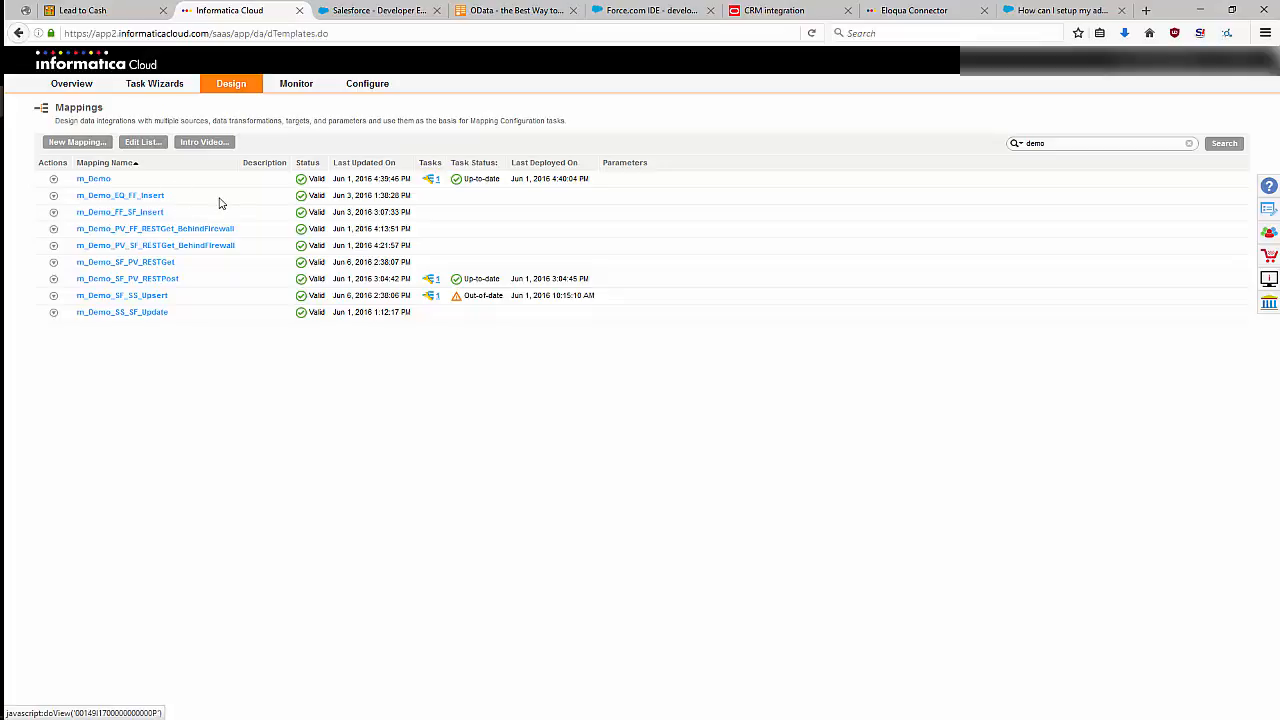
pyautogui.click(53, 196)
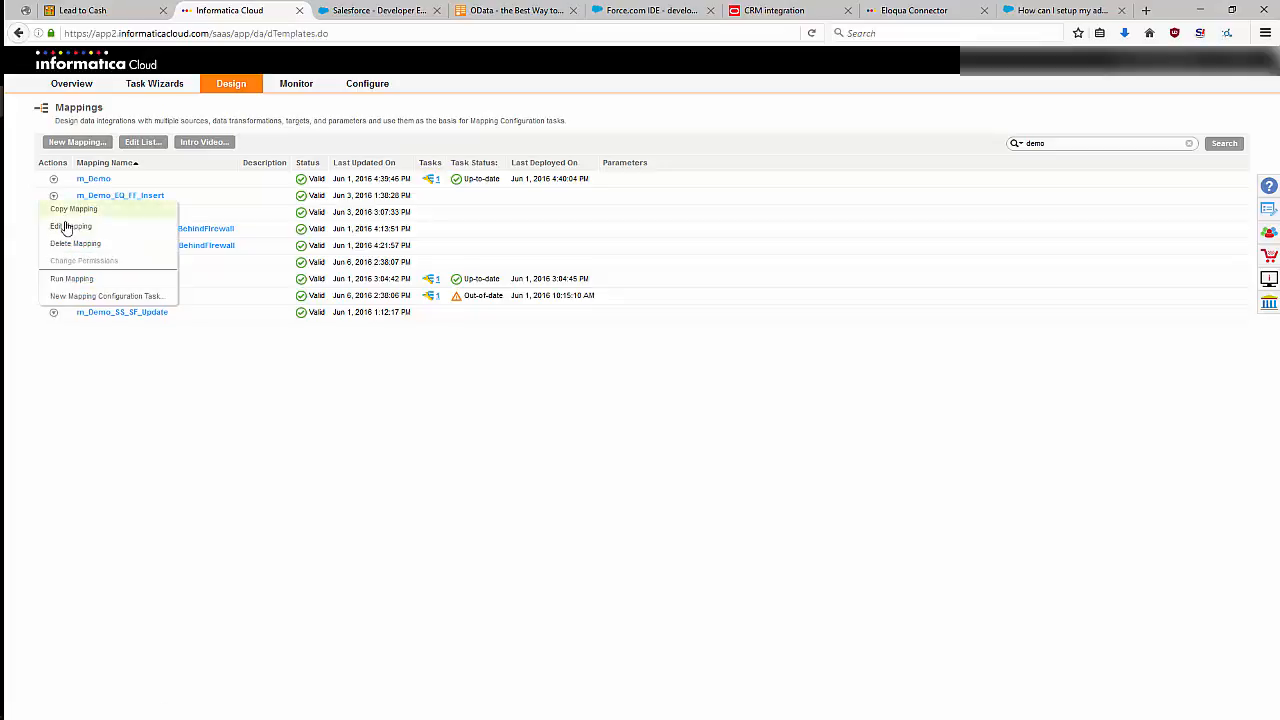
pyautogui.click(64, 227)
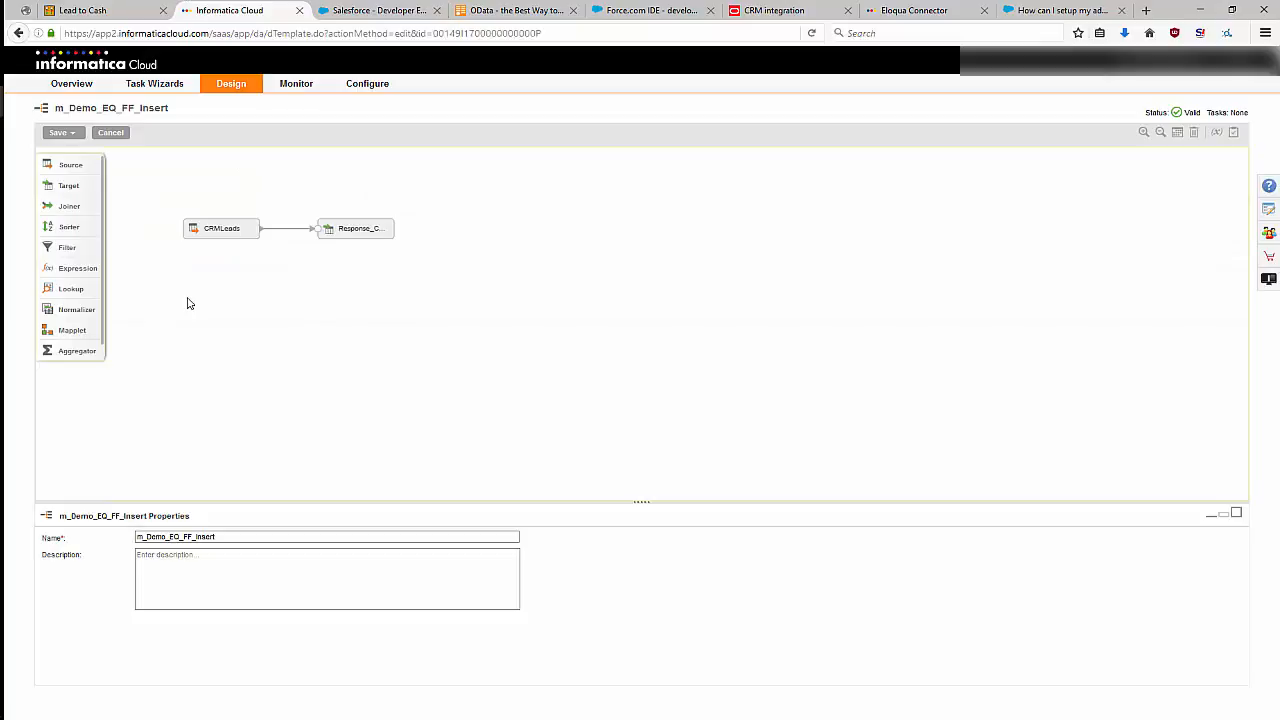
# Review the source settings of CRMLeads and preview the CRM_Leads_dcs data through to its last columns, and close the preview.
pyautogui.click(219, 234)
pyautogui.click(78, 553)
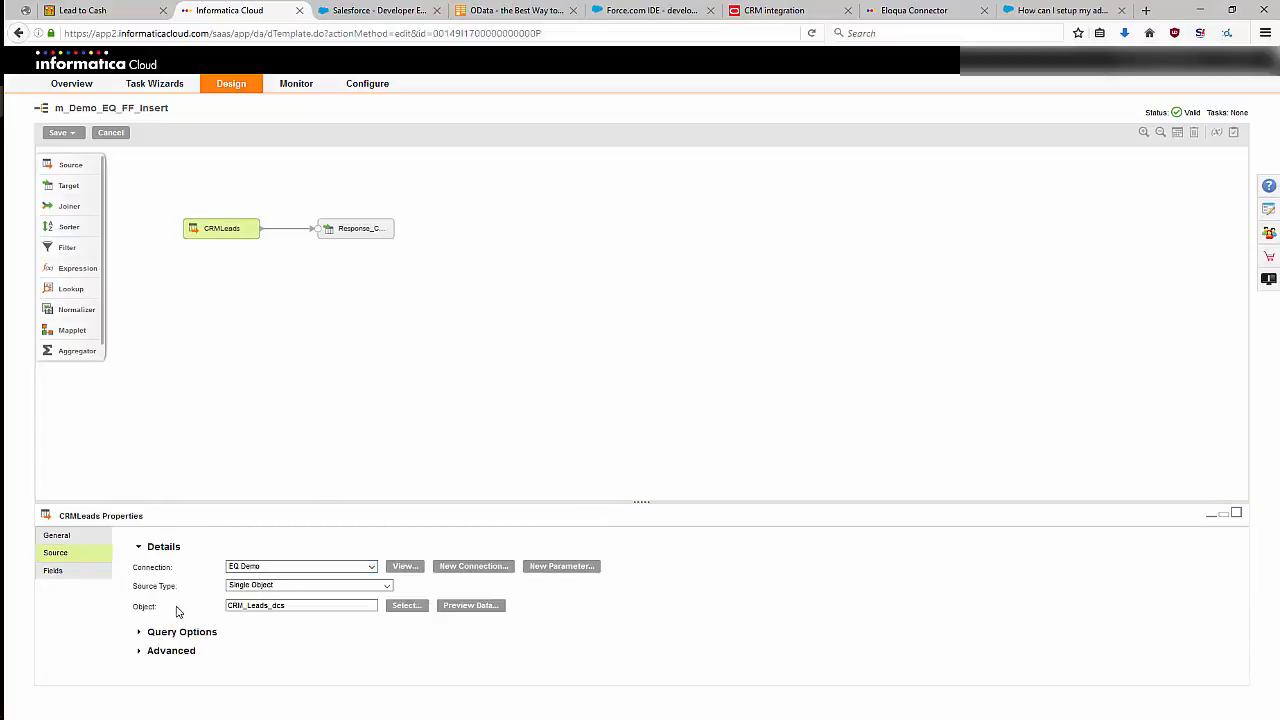
pyautogui.click(269, 606)
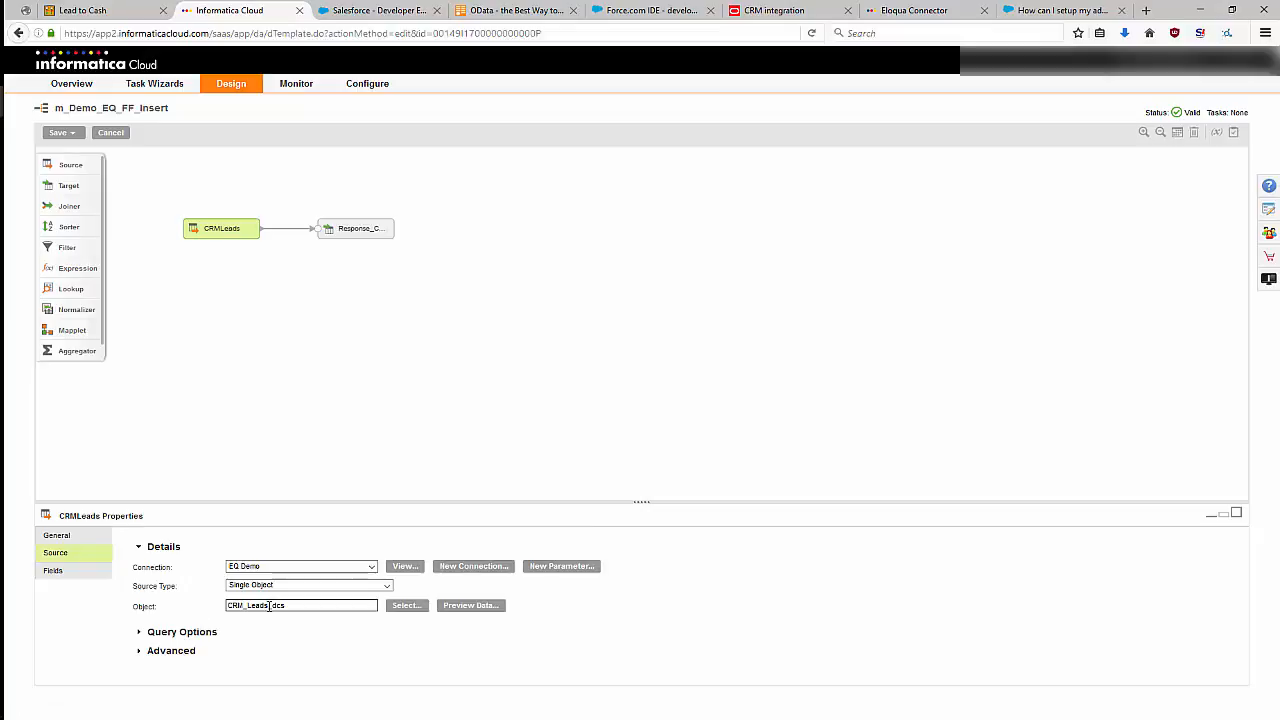
pyautogui.click(481, 606)
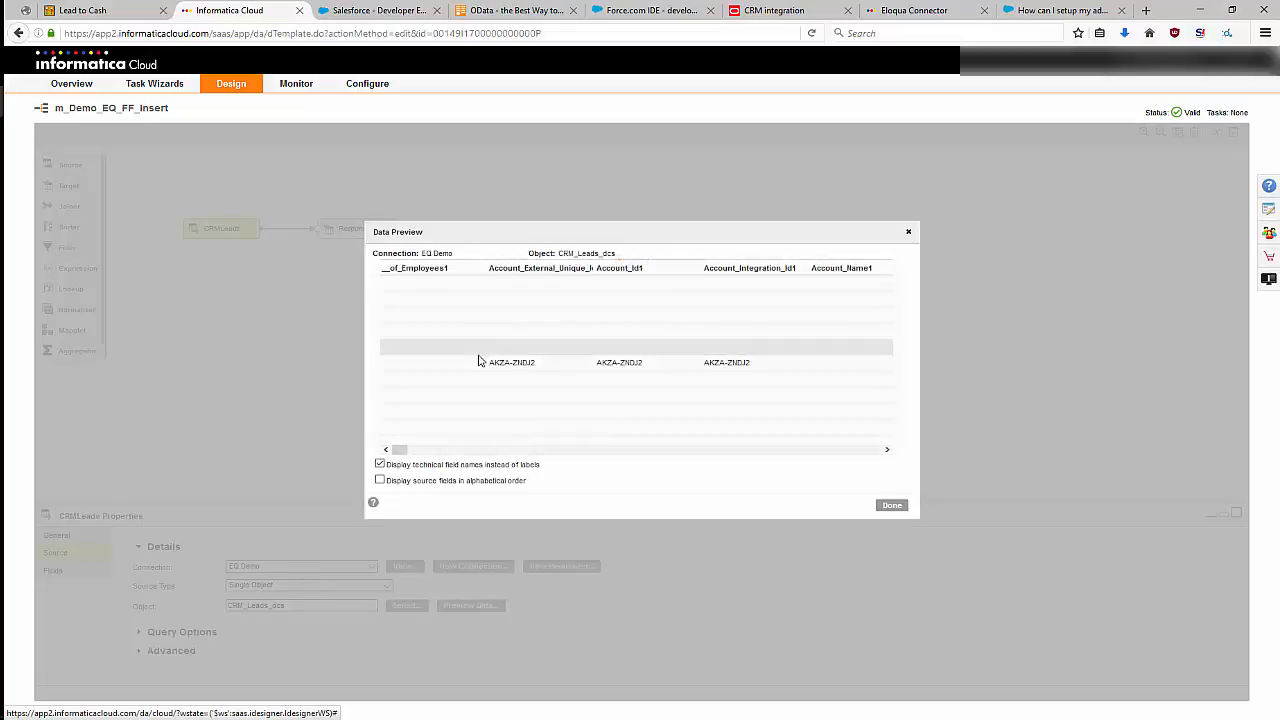
pyautogui.moveTo(398, 450); pyautogui.dragTo(906, 480)
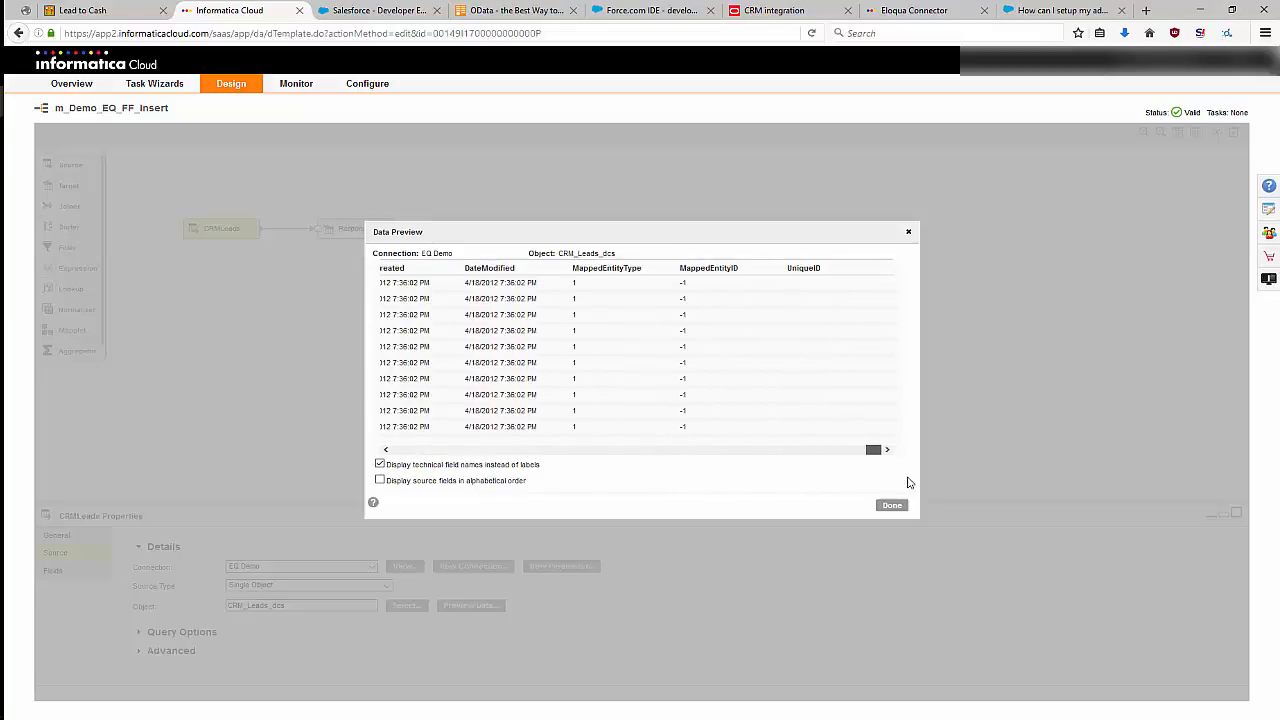
pyautogui.click(891, 506)
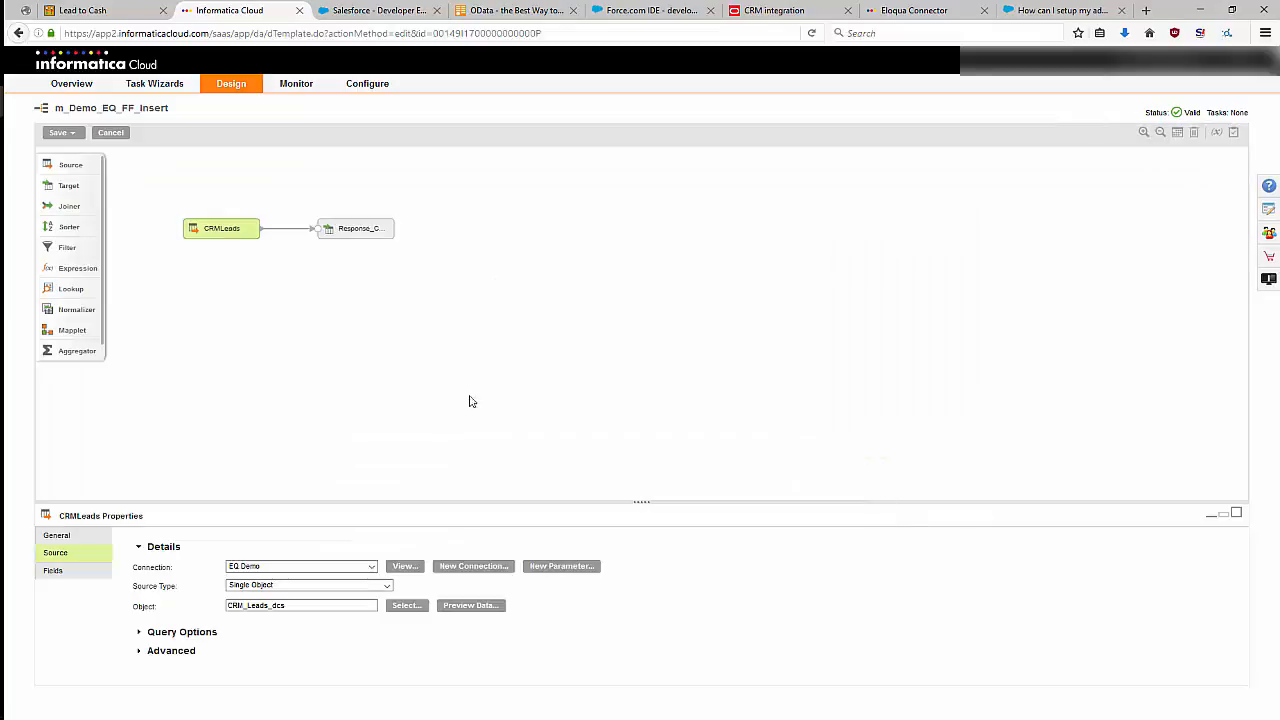
# View the Response_CRMLeads target properties and close the mapping without saving changes.
pyautogui.click(363, 229)
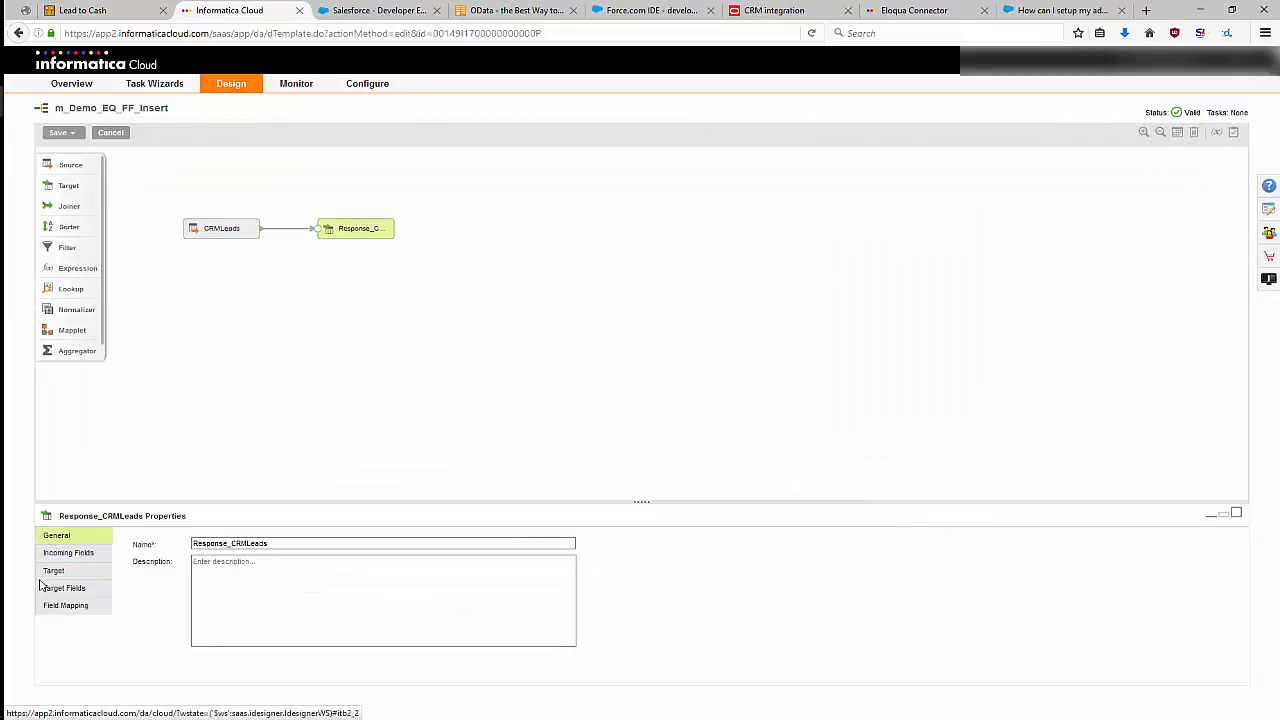
pyautogui.click(443, 331)
pyautogui.click(118, 133)
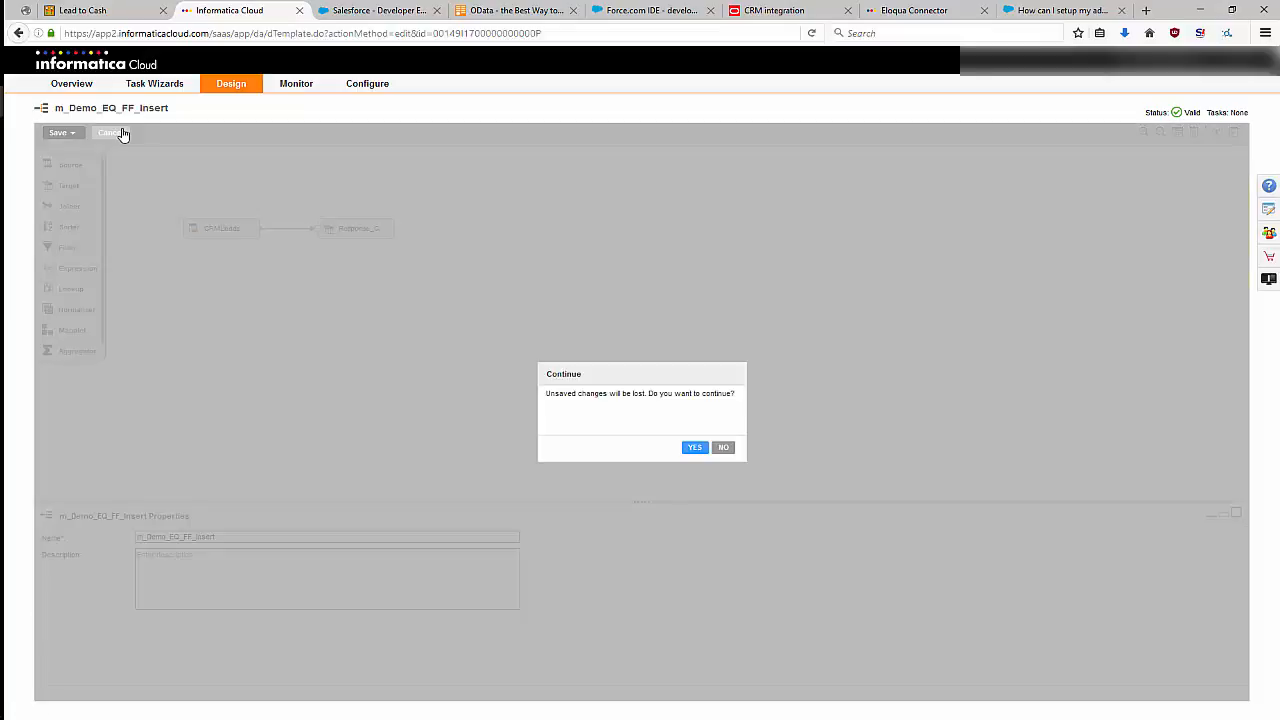
pyautogui.click(695, 447)
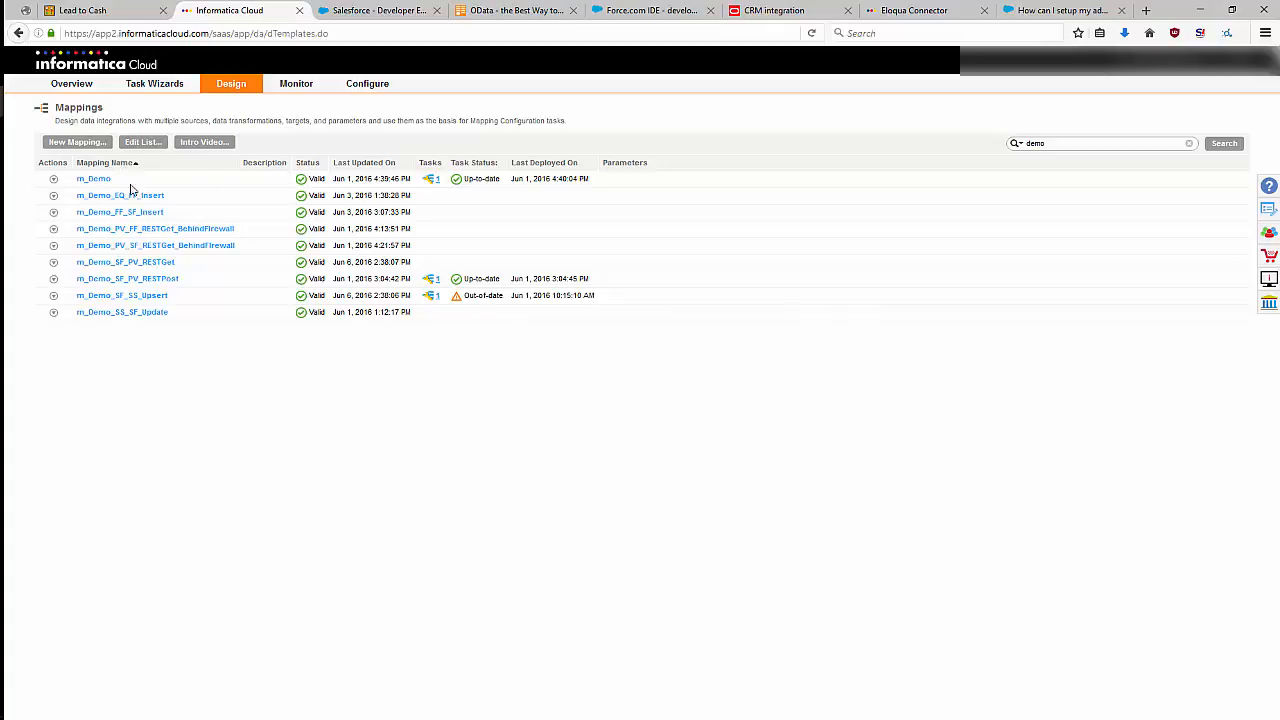
# Run the m_Demo_EQ_FF_Insert mapping on the DESKTOP-PBUQ8P4 runtime environment.
pyautogui.click(54, 196)
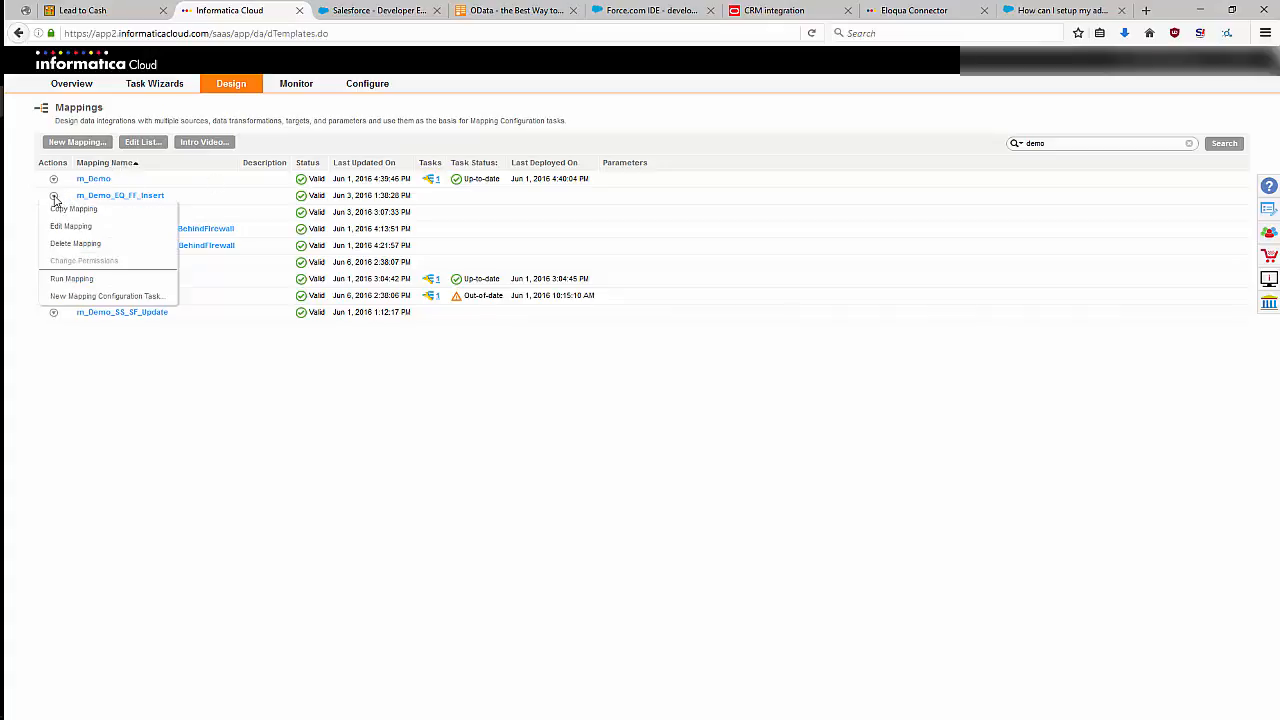
pyautogui.click(62, 278)
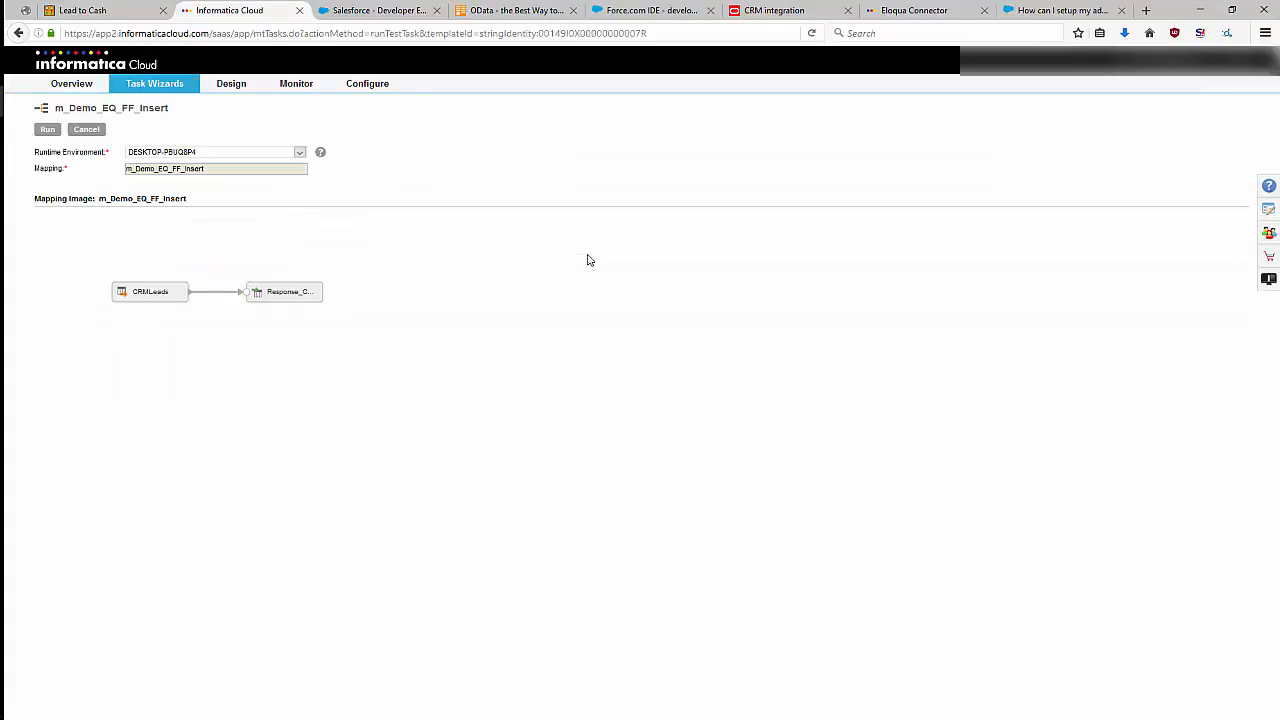
pyautogui.click(47, 130)
pyautogui.click(860, 314)
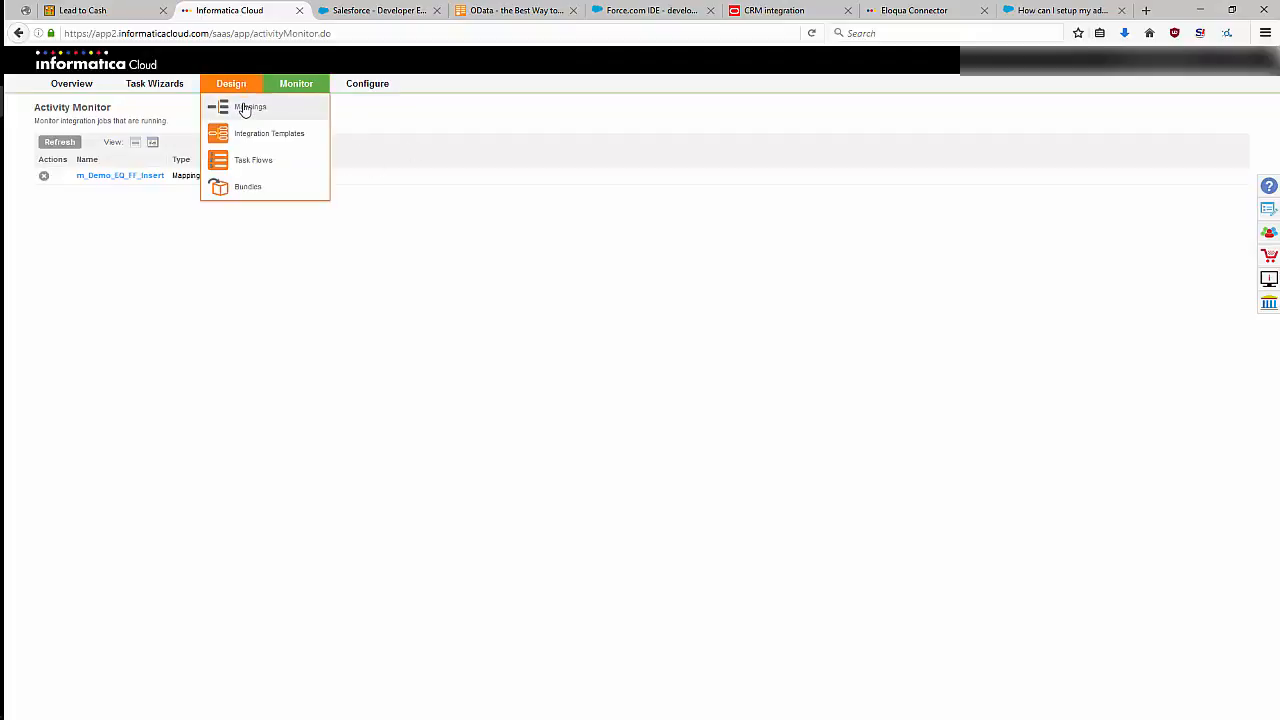
# Return to the list of mappings and open m_Demo_FF_SF_Insert for editing.
pyautogui.click(243, 106)
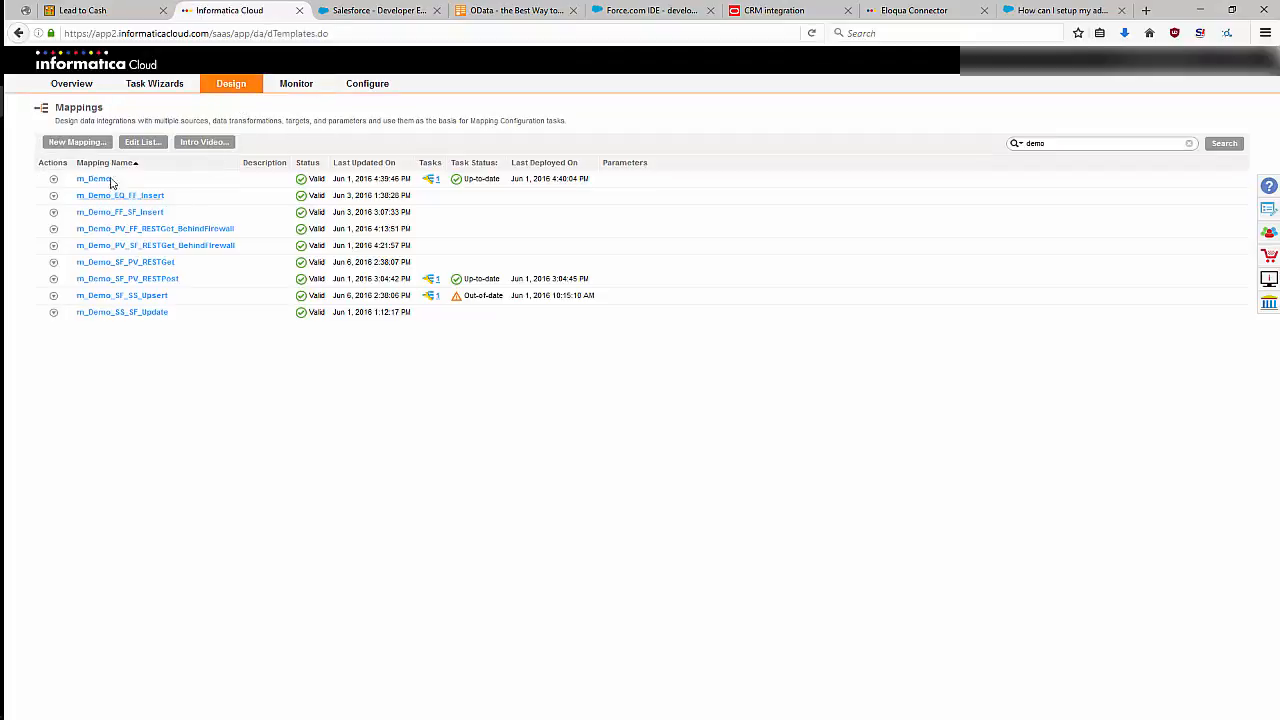
pyautogui.click(53, 212)
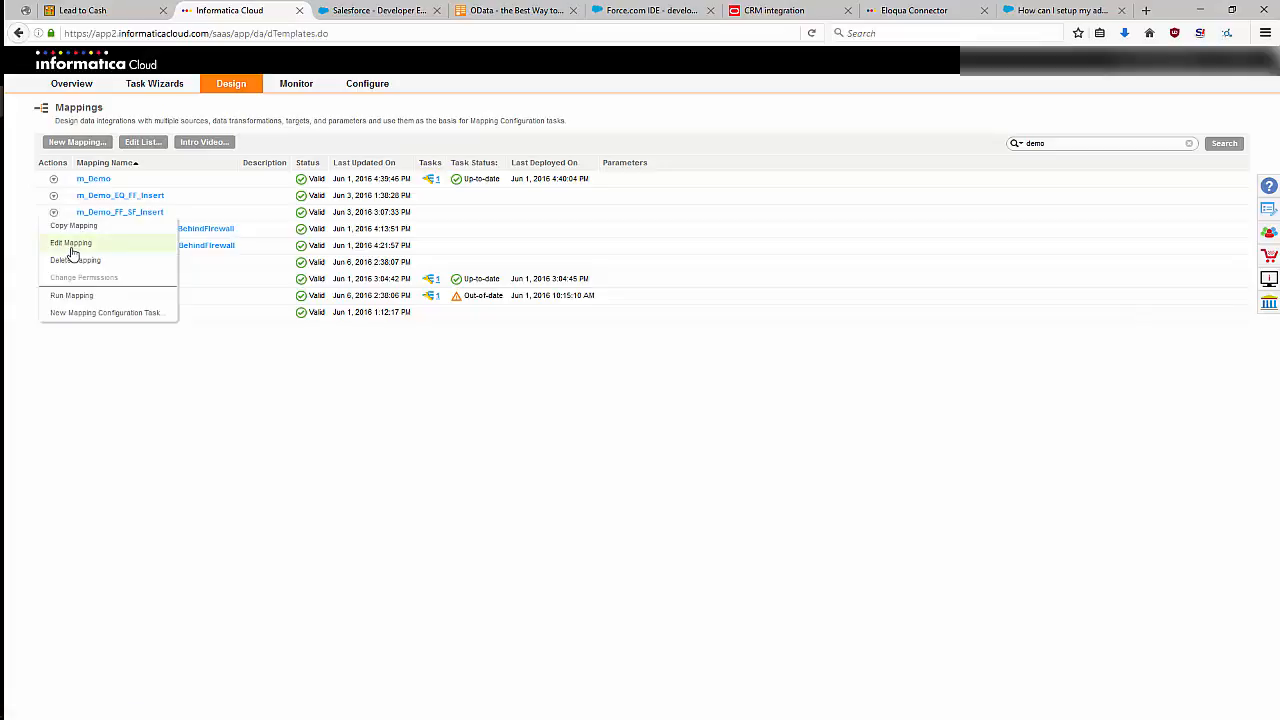
pyautogui.click(72, 249)
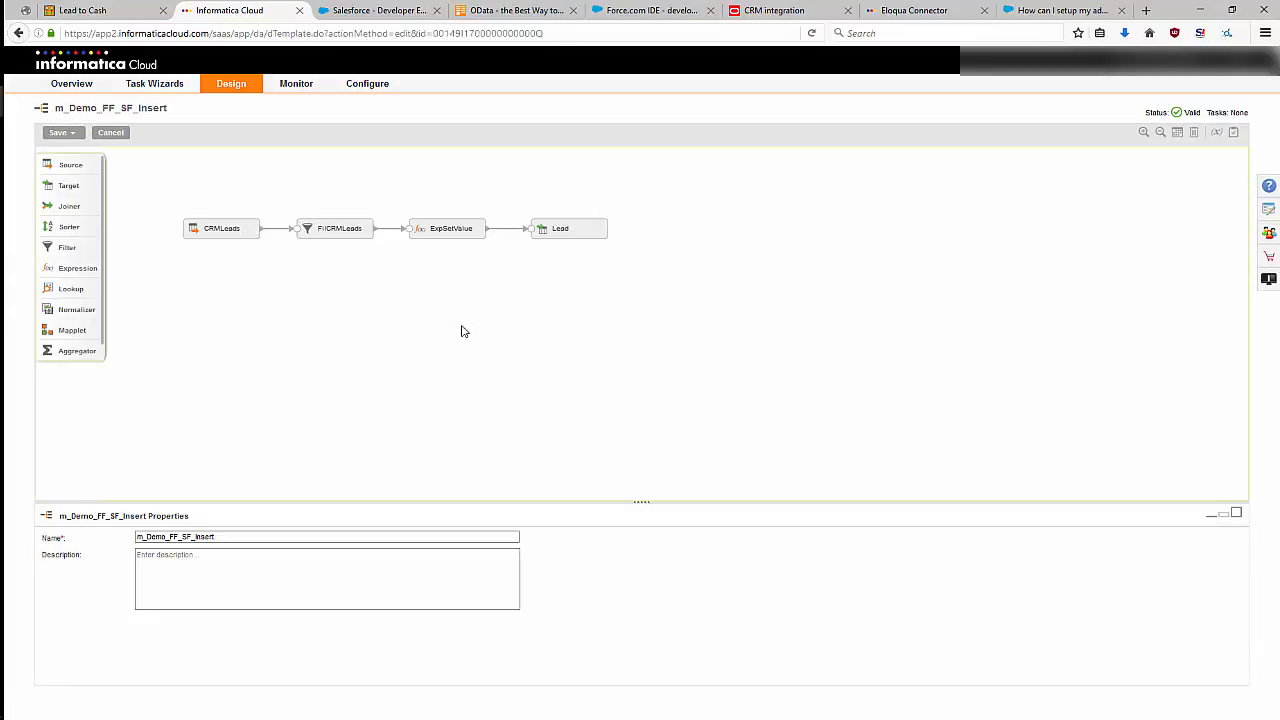
# Examine the source settings and complete field list of the CRMLeads source, enlarging the properties area for the fields and restoring its size.
pyautogui.click(220, 231)
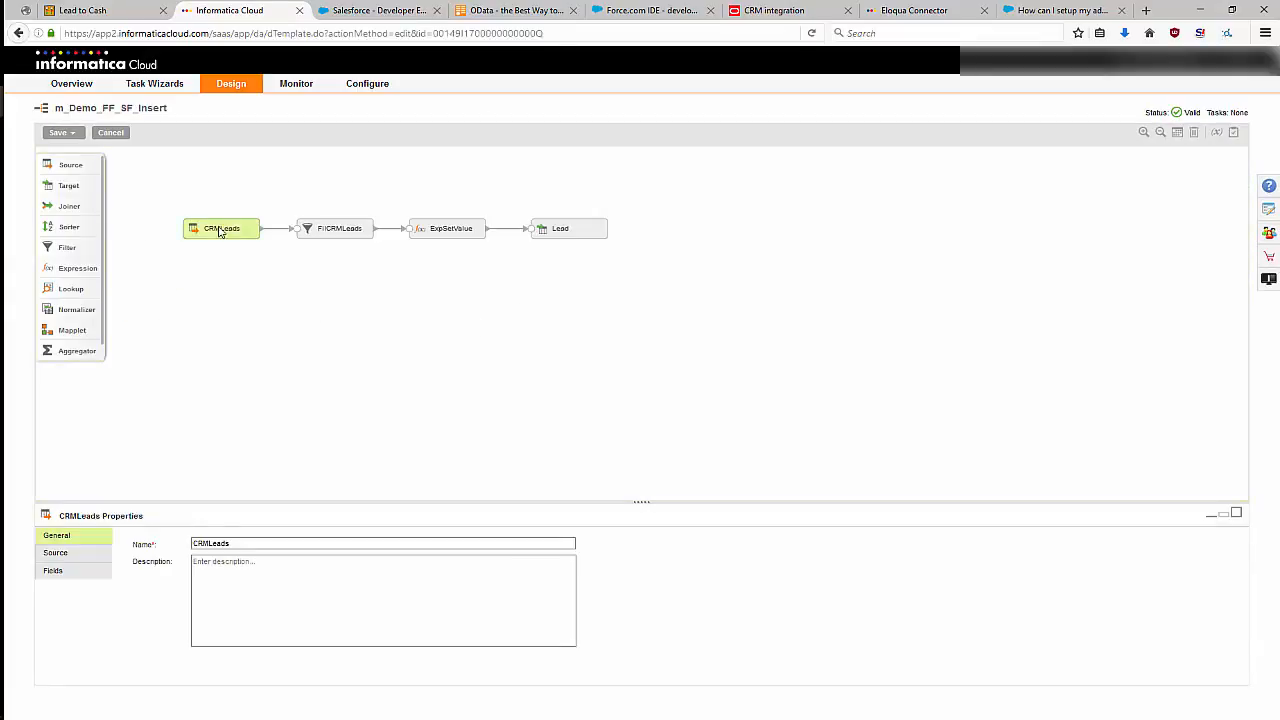
pyautogui.click(62, 552)
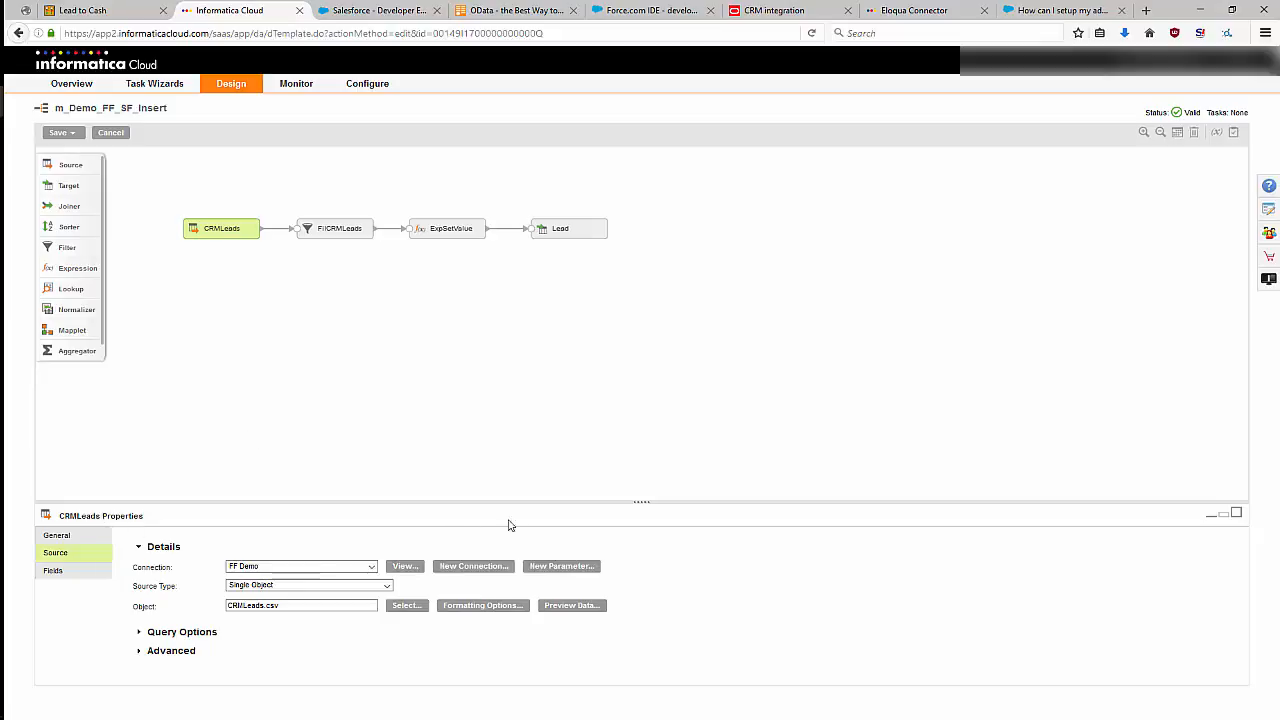
pyautogui.click(66, 572)
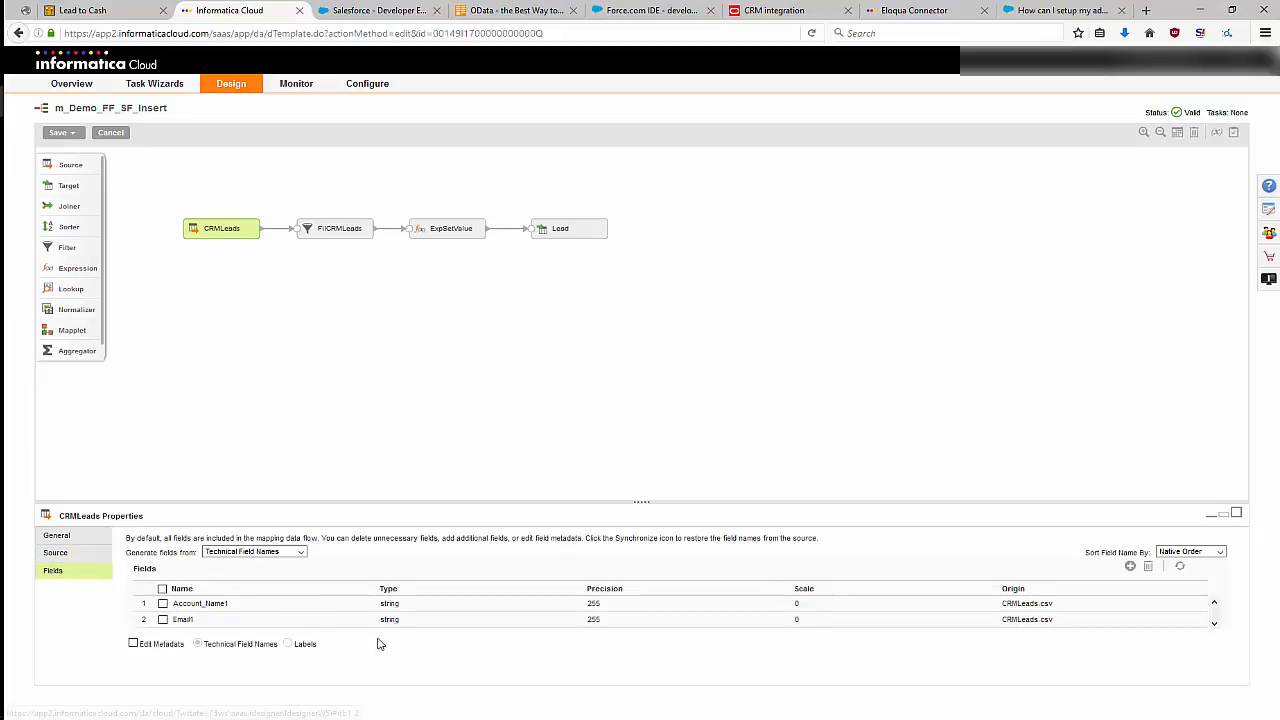
pyautogui.scroll(-3, 474, 611)
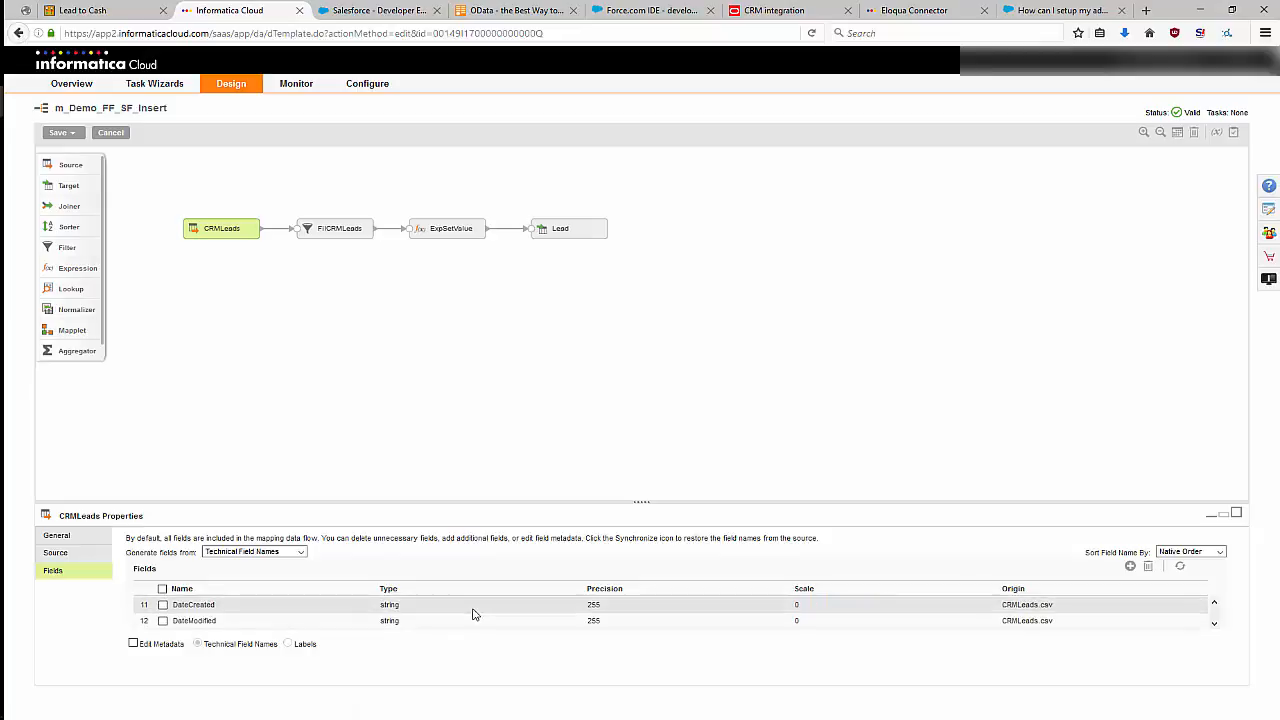
pyautogui.scroll(3, 471, 614)
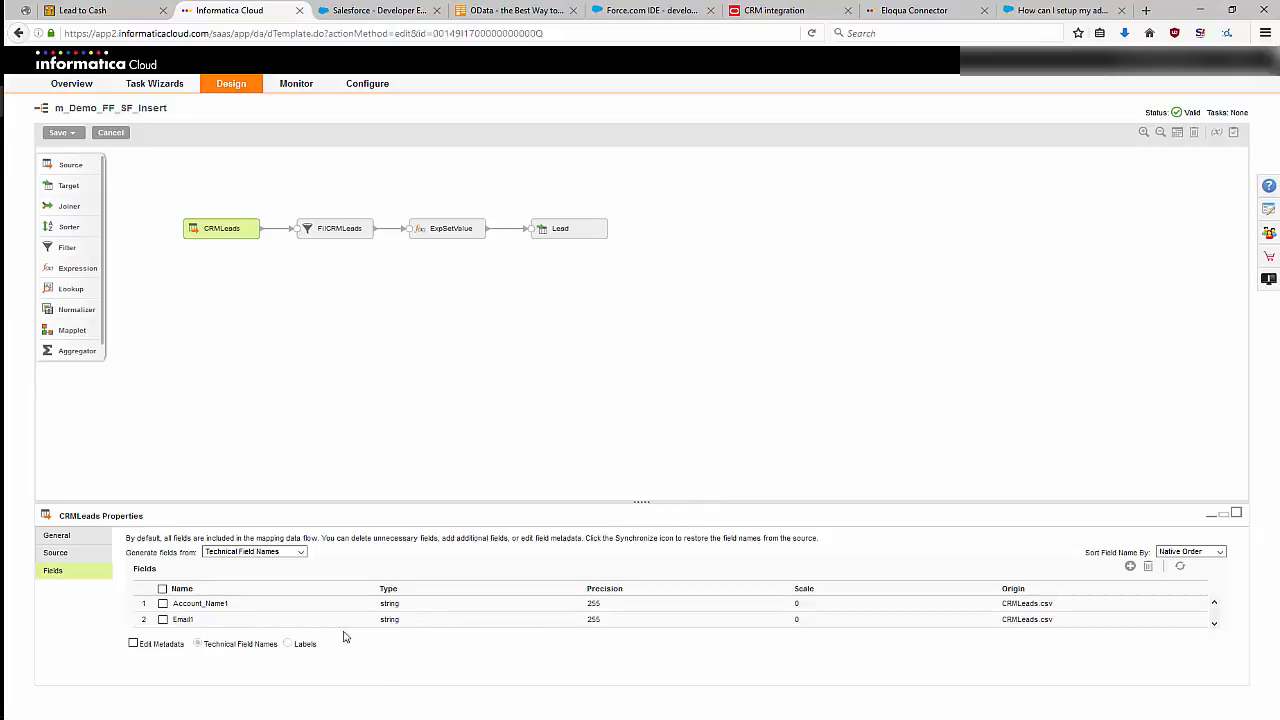
pyautogui.click(1237, 515)
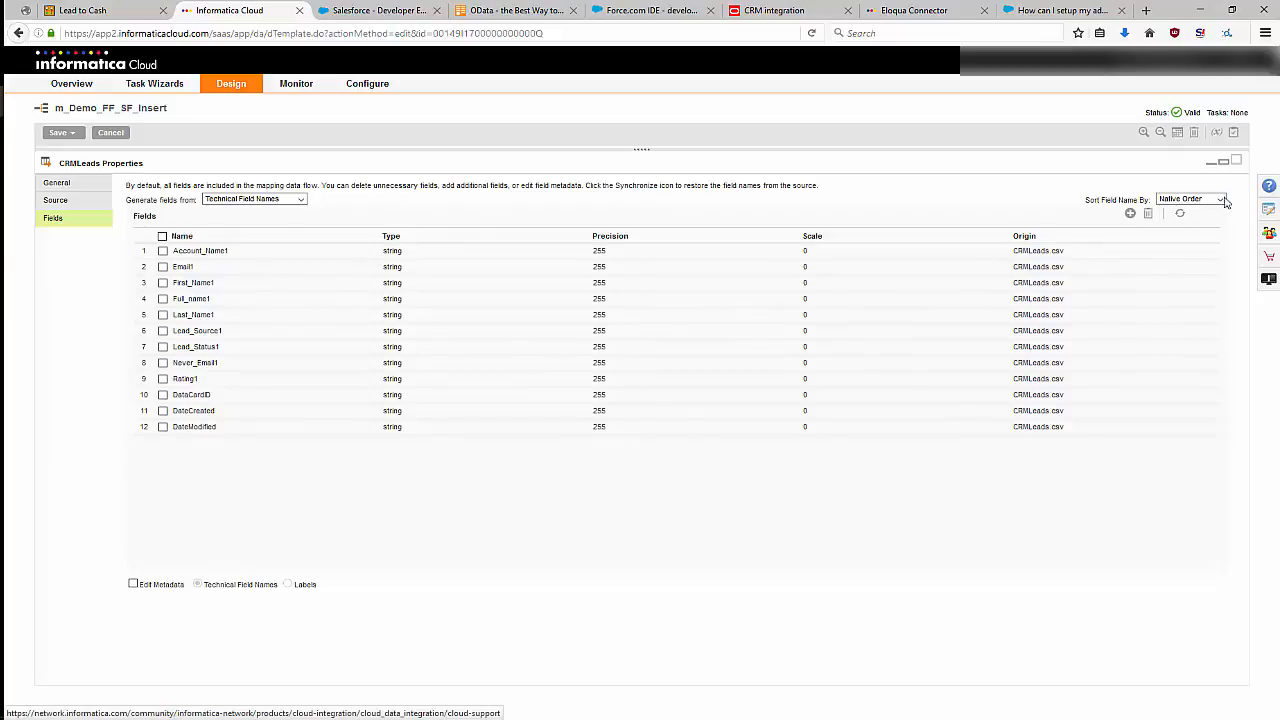
pyautogui.click(1223, 161)
# Examine the incoming fields of the FilCRMLeads filter in the enlarged properties area.
pyautogui.click(358, 231)
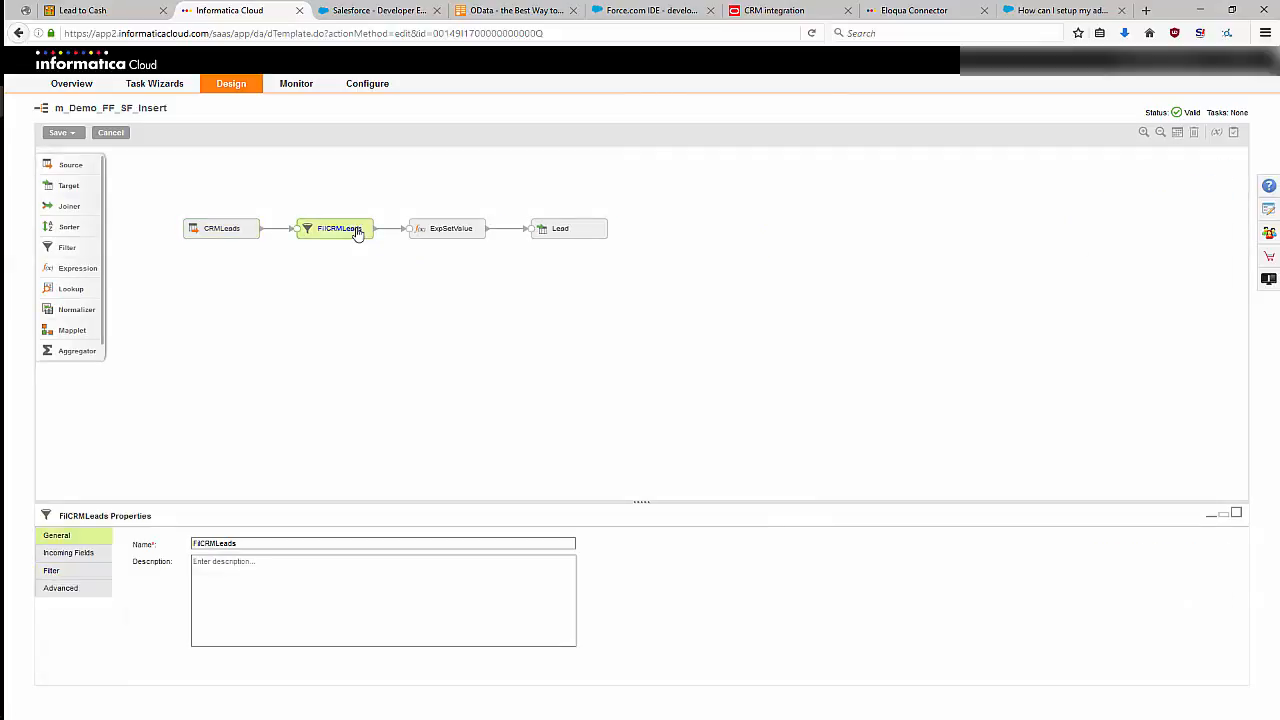
pyautogui.click(75, 556)
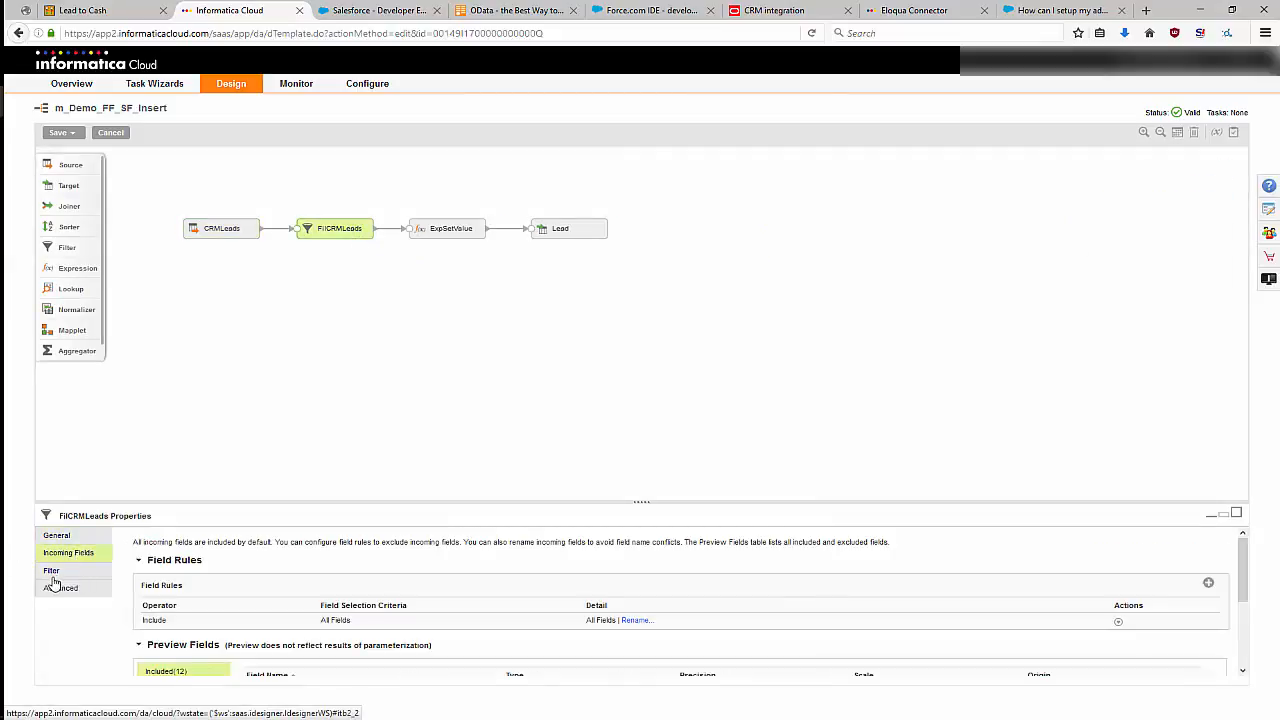
pyautogui.click(1236, 515)
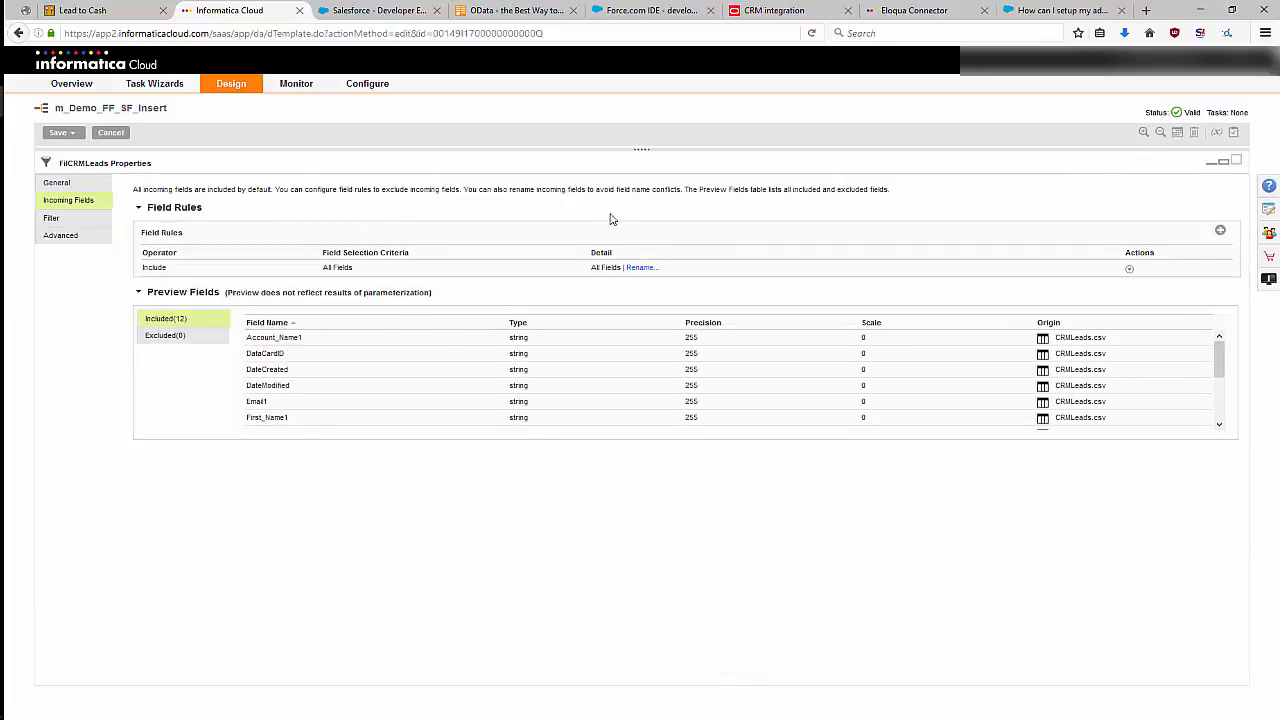
# Examine the filter conditions of the FilCRMLeads filter and restore the properties area to its normal size.
pyautogui.click(52, 219)
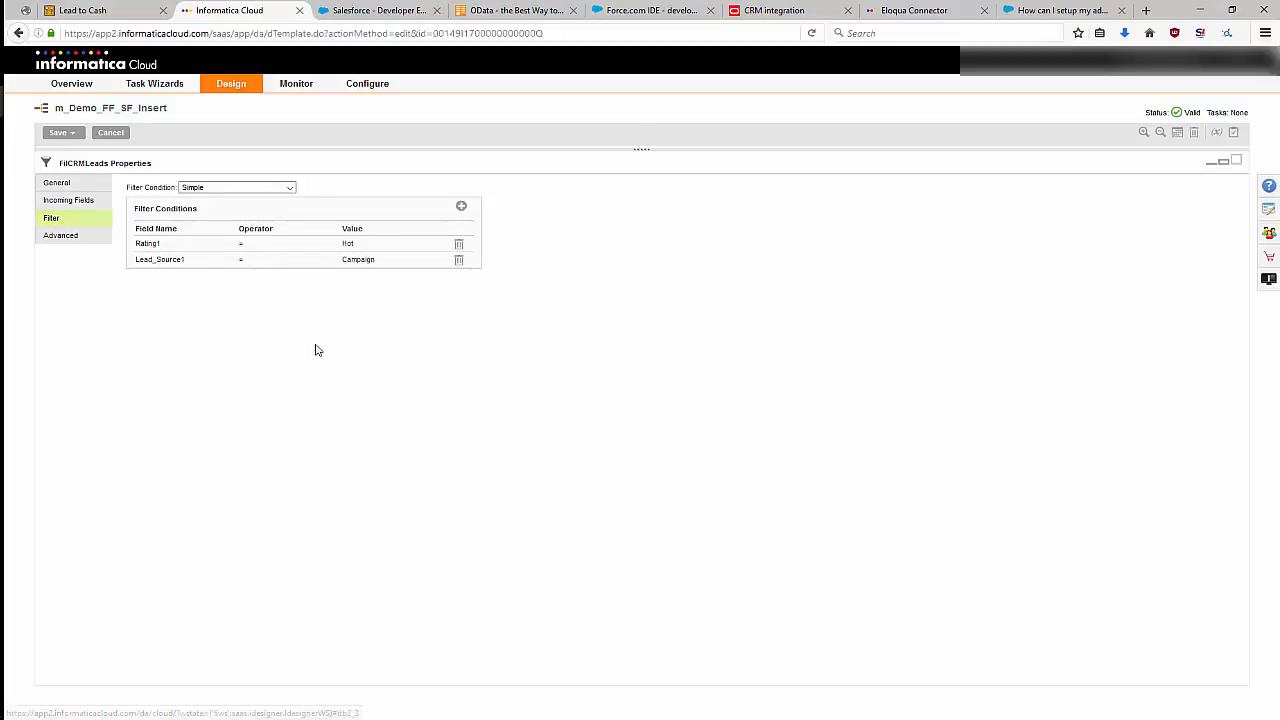
pyautogui.click(1223, 161)
# Examine the incoming fields and the expression list of the ExpSetValue transformation in the enlarged properties area.
pyautogui.click(446, 232)
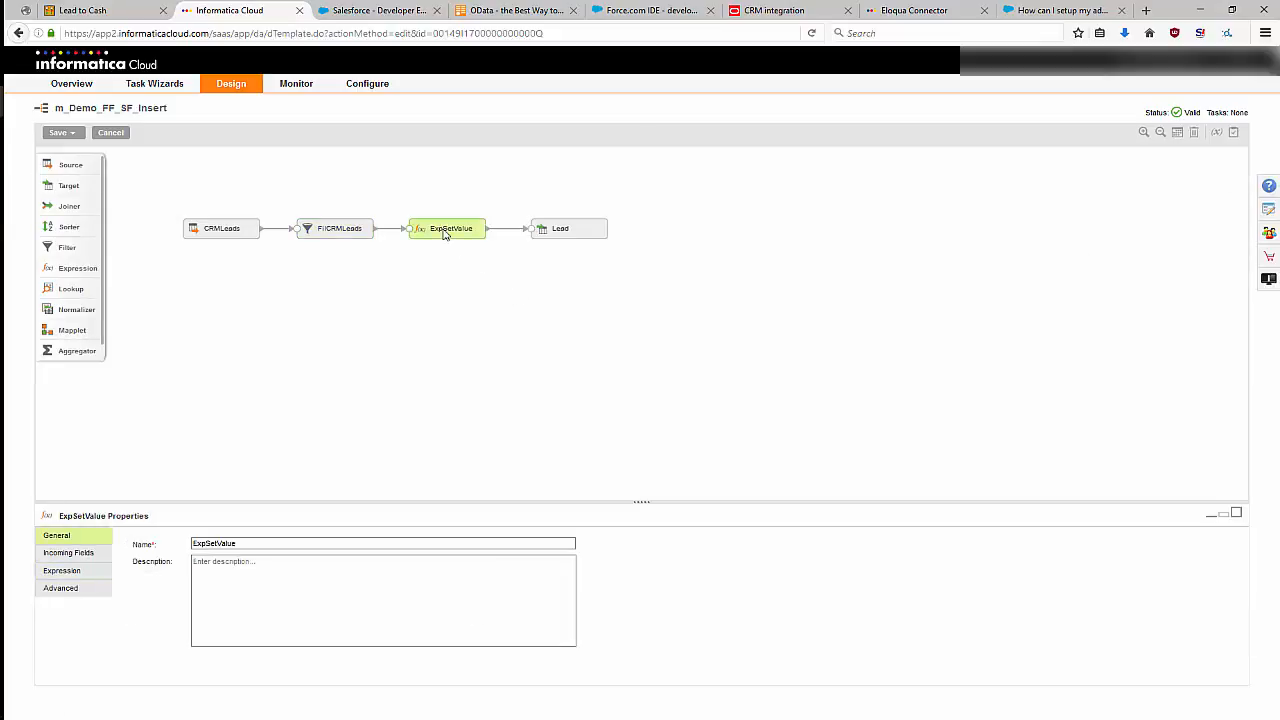
pyautogui.click(1236, 516)
pyautogui.click(90, 203)
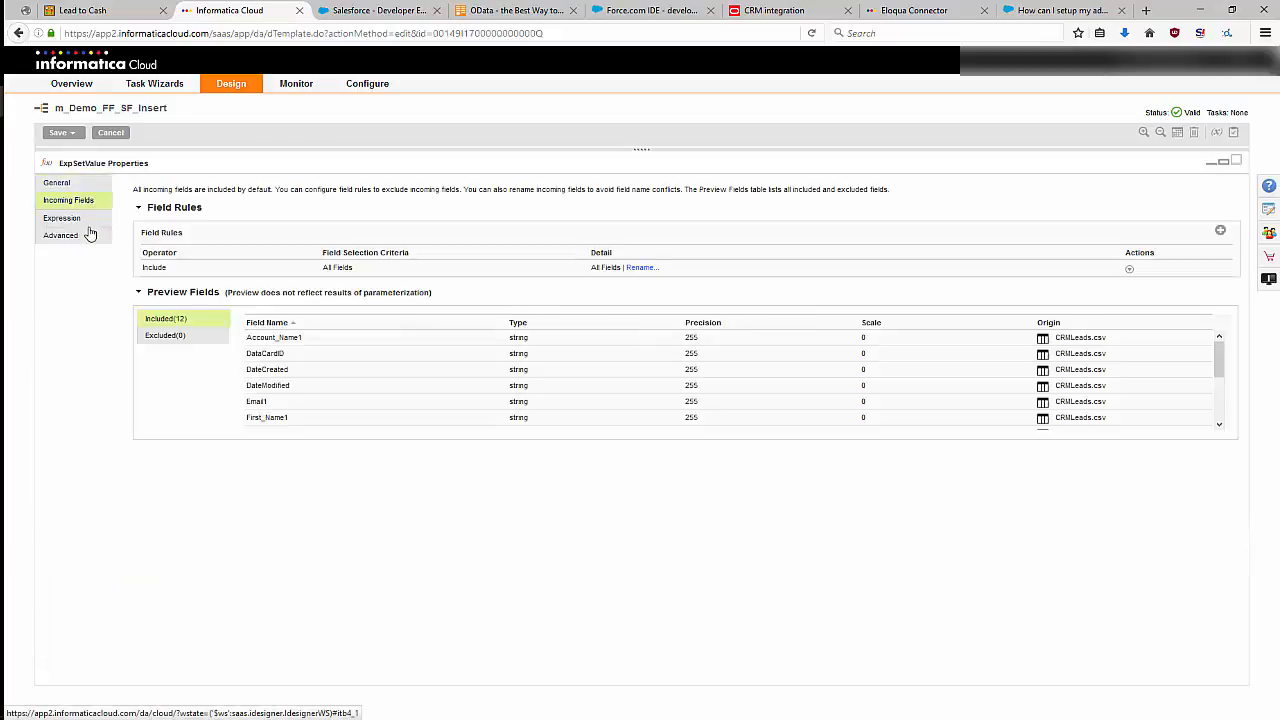
pyautogui.click(80, 222)
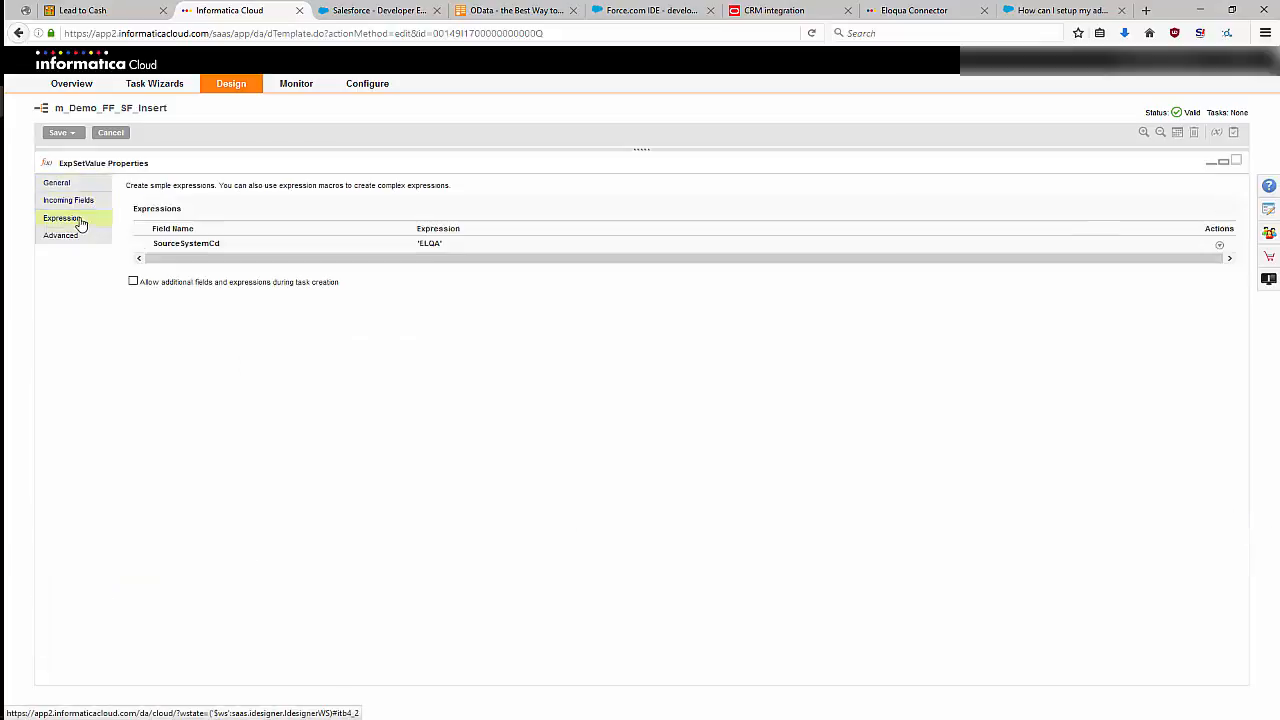
# Examine the SourceSystemCd field expression and the available functions, including the Date category, close it without changes and restore the properties area's size.
pyautogui.click(430, 244)
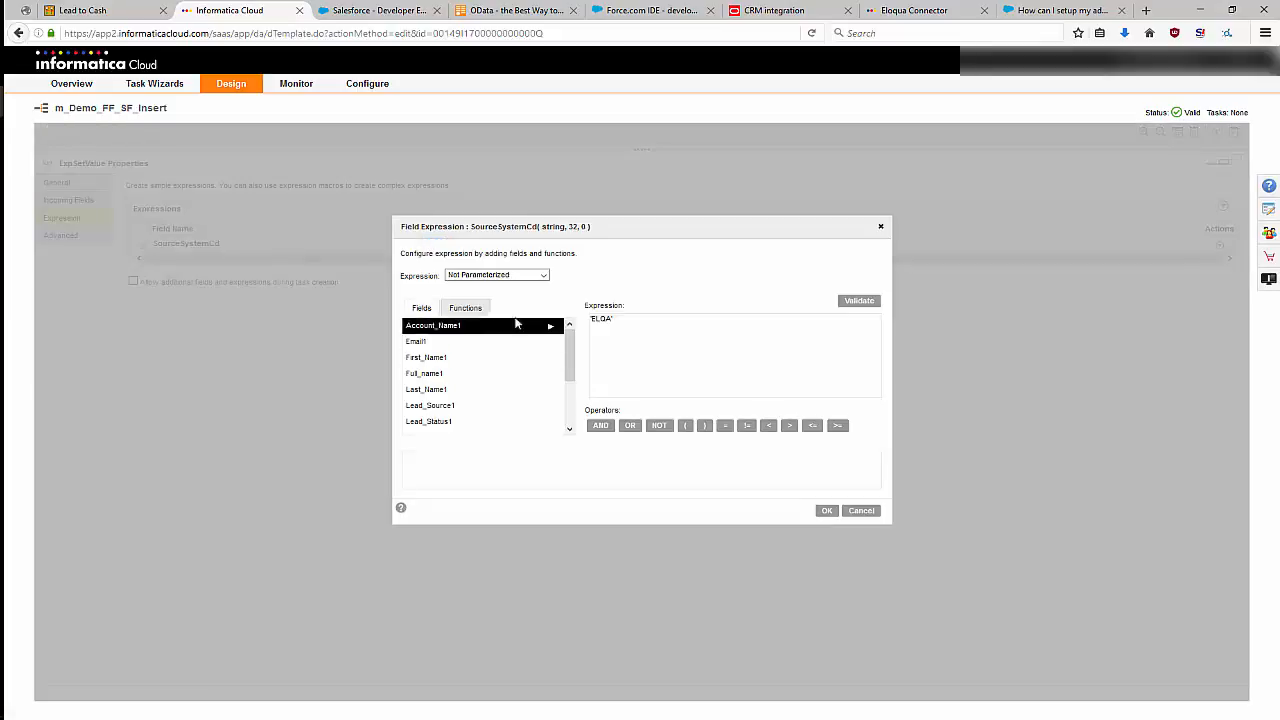
pyautogui.click(465, 308)
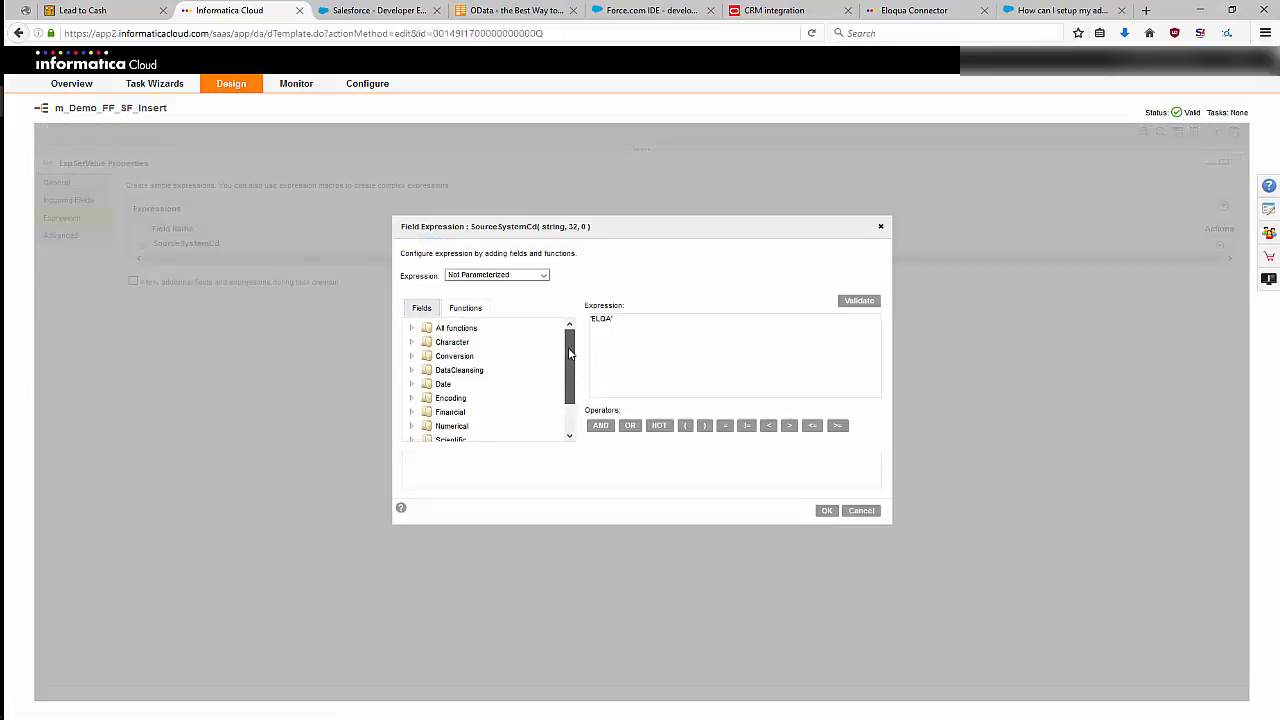
pyautogui.scroll(-2, 568, 380)
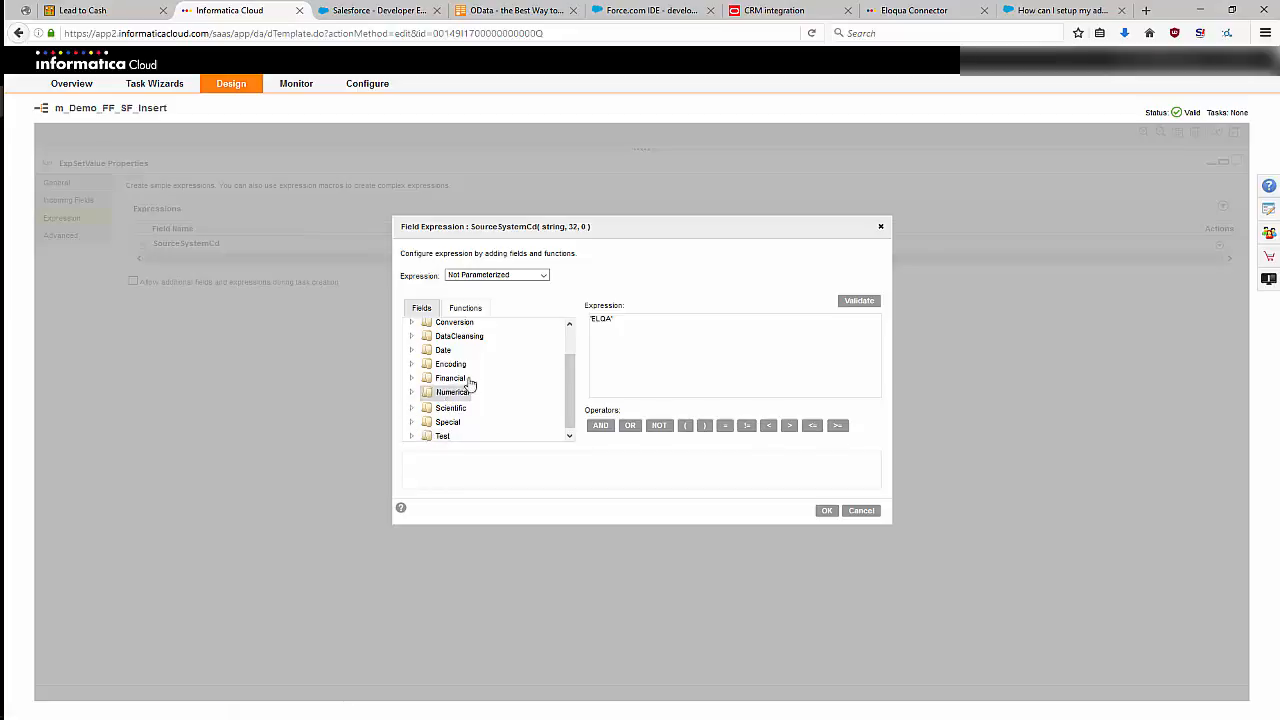
pyautogui.click(412, 351)
pyautogui.scroll(-5, 526, 370)
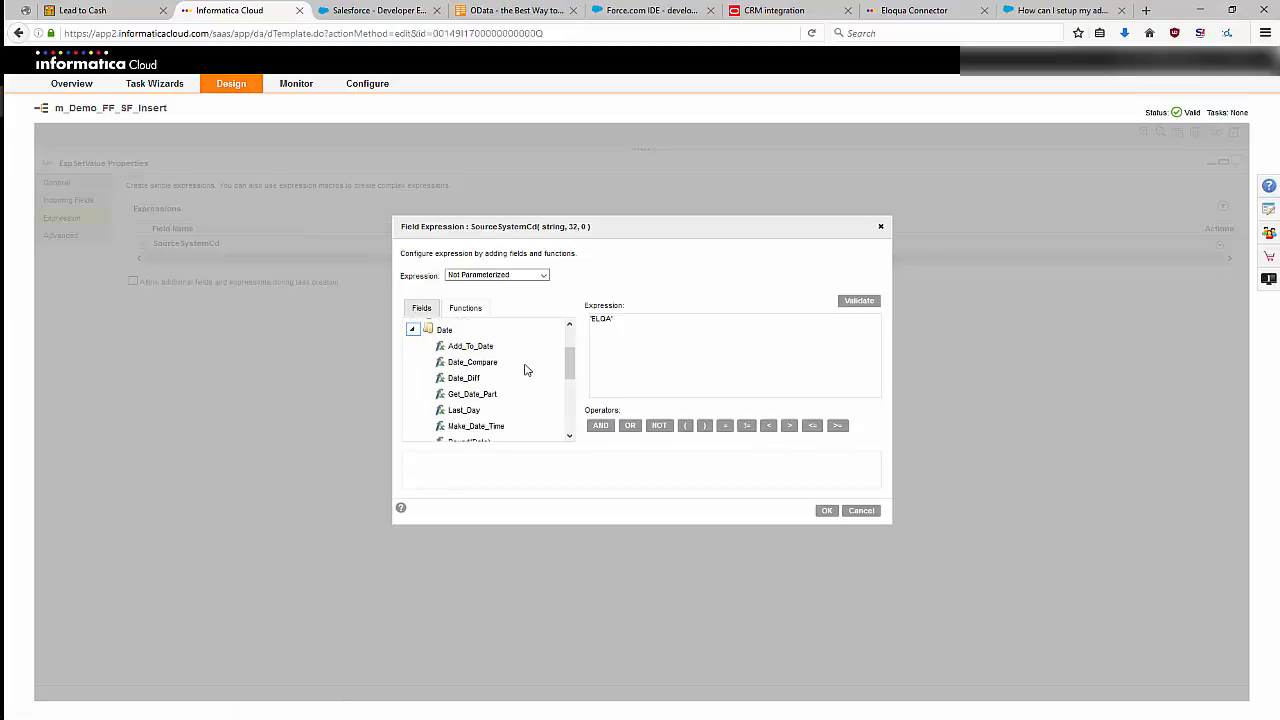
pyautogui.scroll(5, 526, 370)
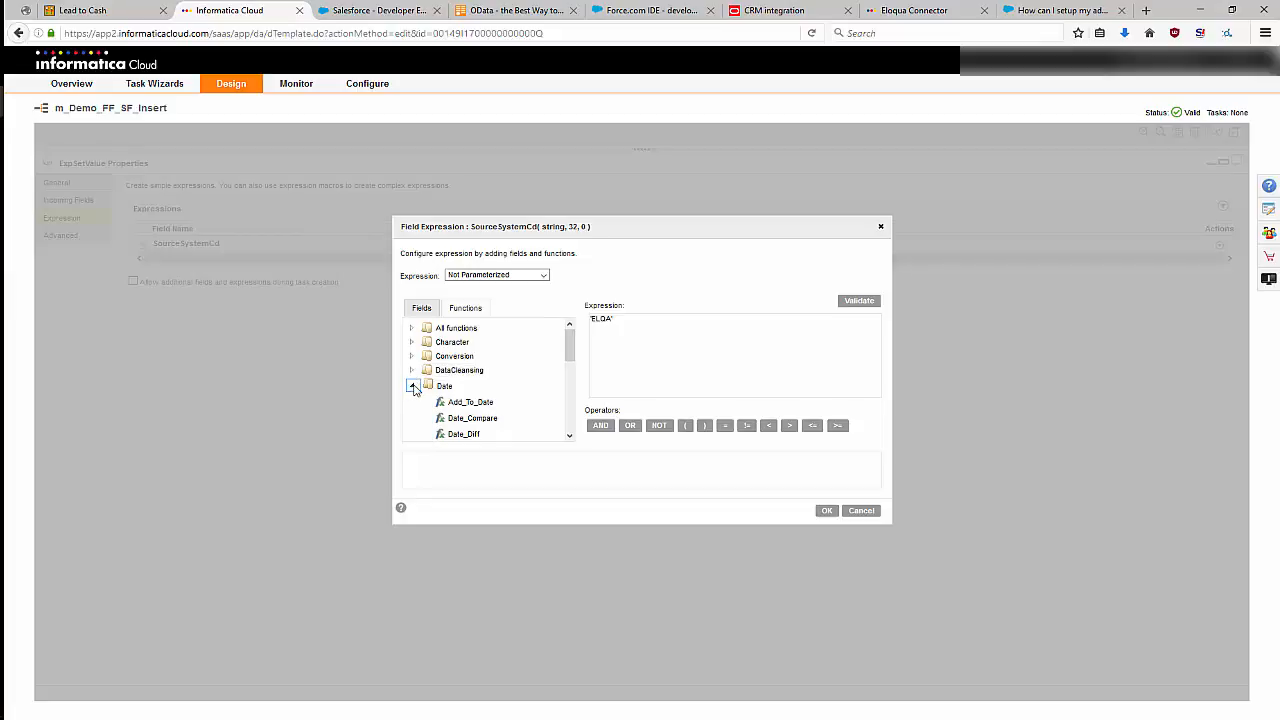
pyautogui.click(412, 386)
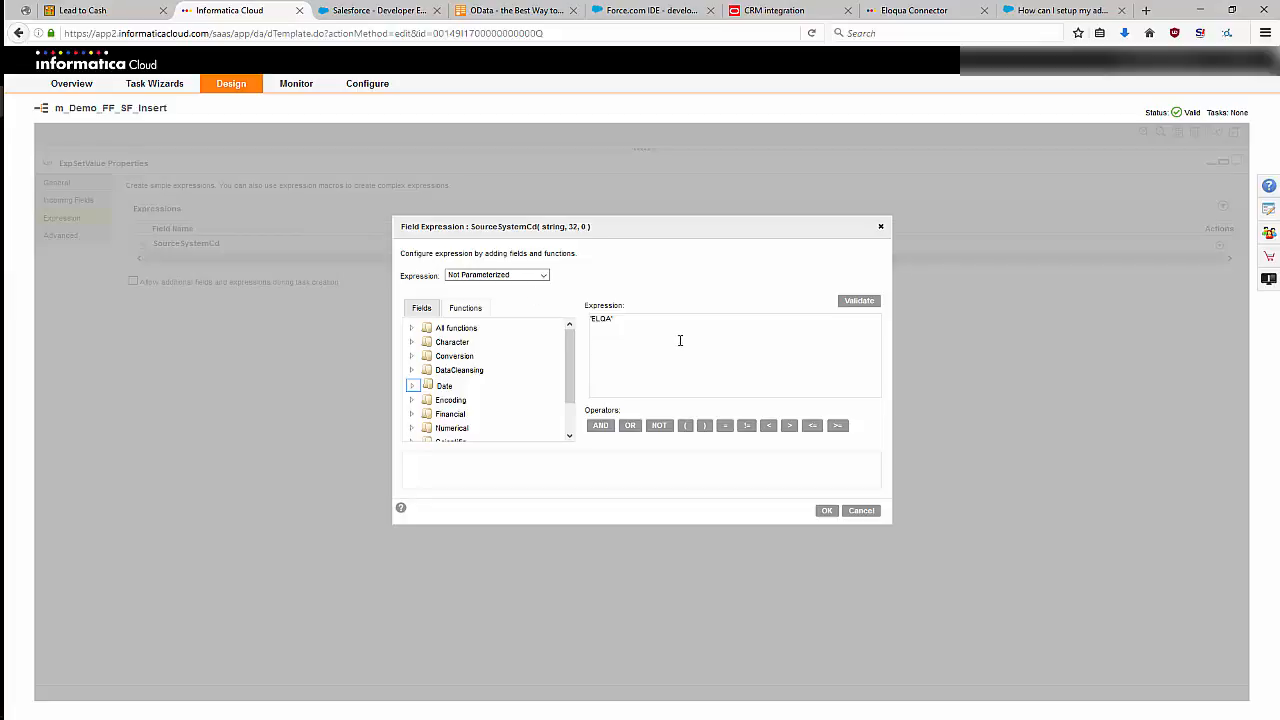
pyautogui.click(860, 510)
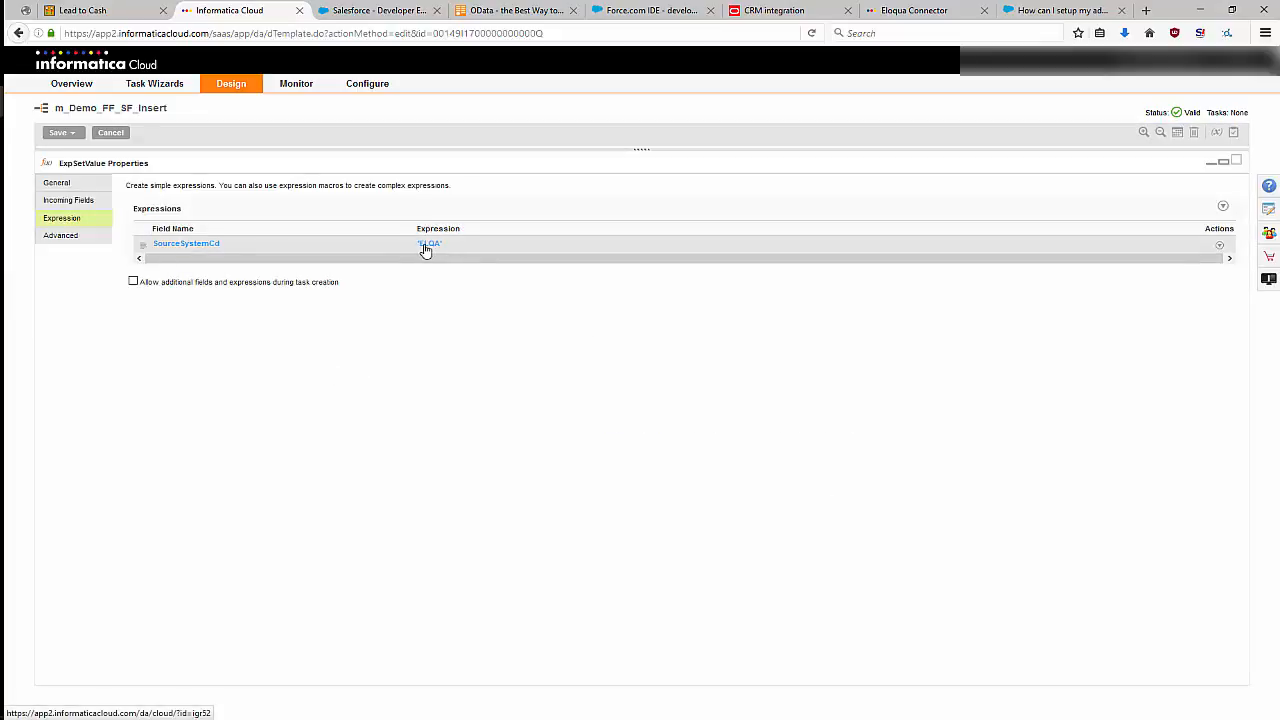
pyautogui.click(1223, 162)
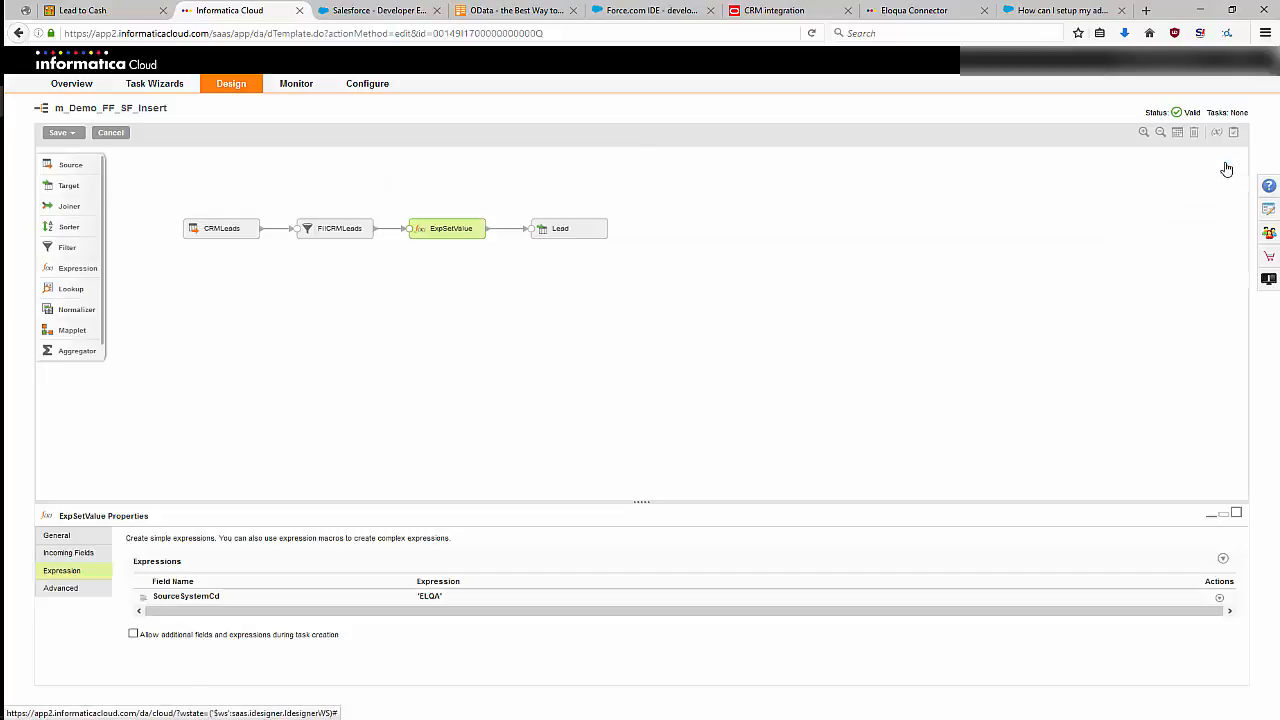
# Leave the mapping without saving and check the completed jobs in the activity log.
pyautogui.click(583, 337)
pyautogui.moveTo(295, 88)
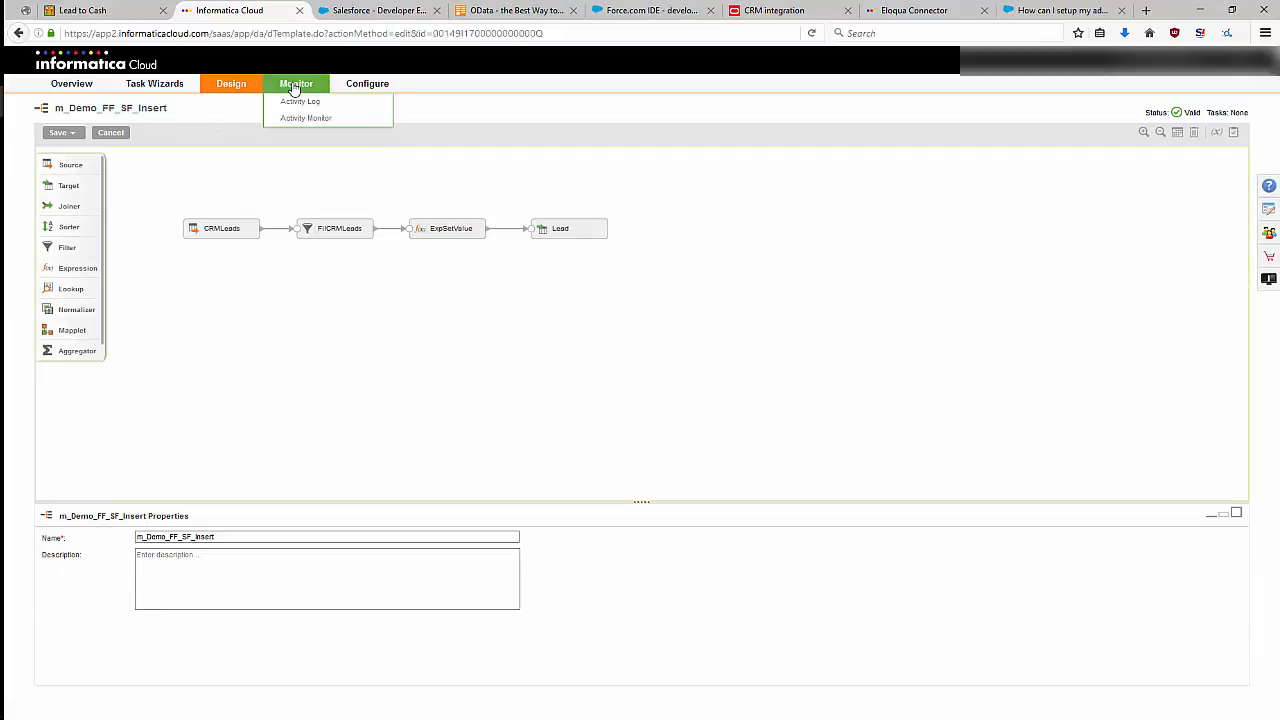
pyautogui.click(302, 104)
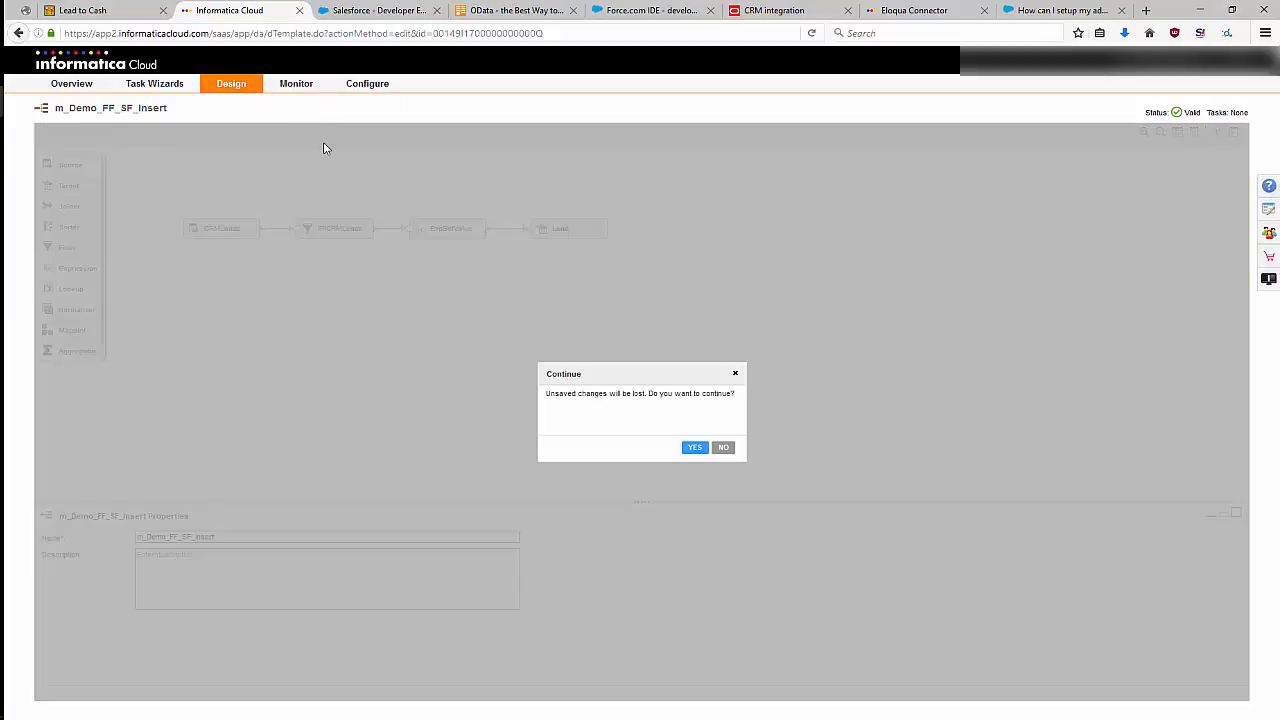
pyautogui.click(692, 450)
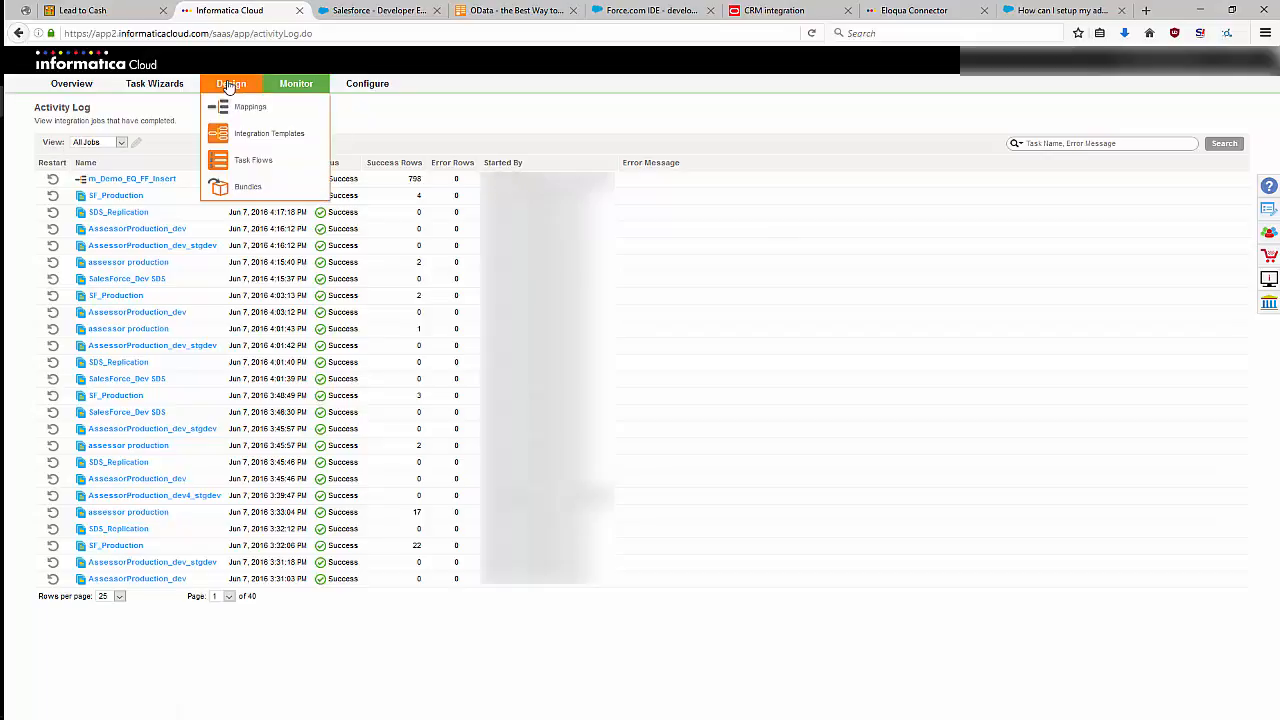
# Return to the list of mappings and run m_Demo_FF_SF_Insert.
pyautogui.click(240, 106)
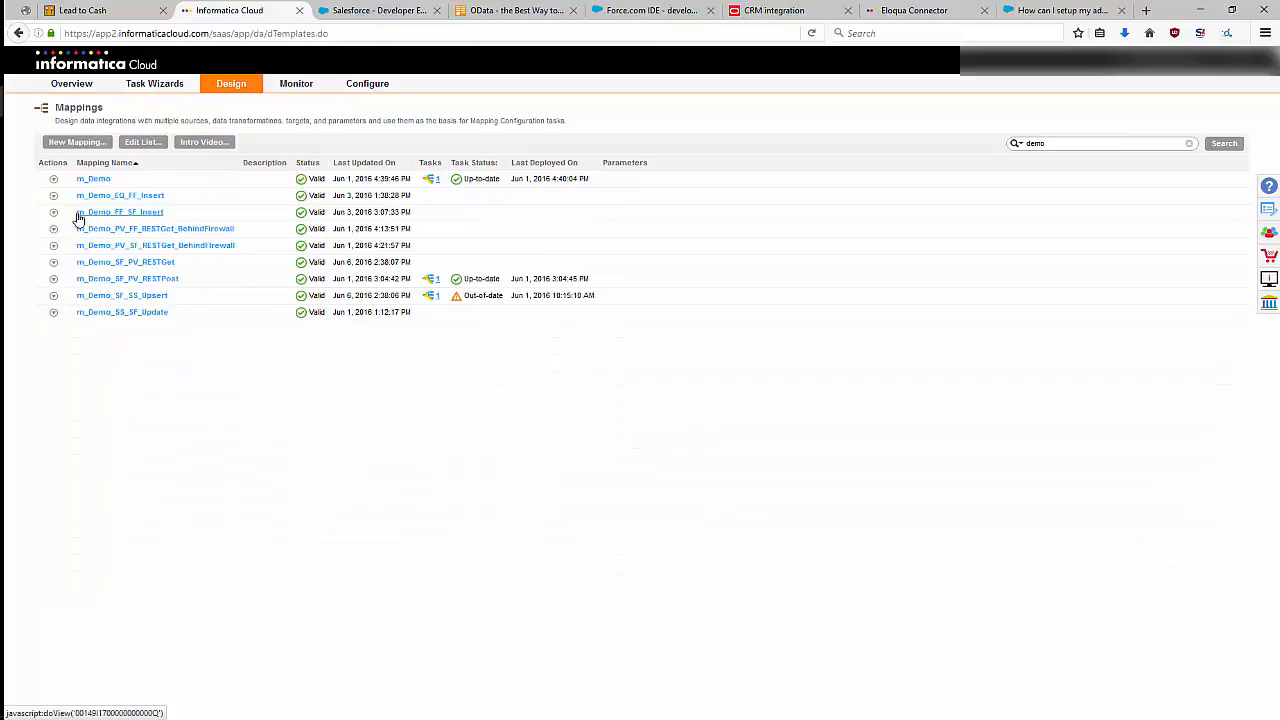
pyautogui.moveTo(54, 212)
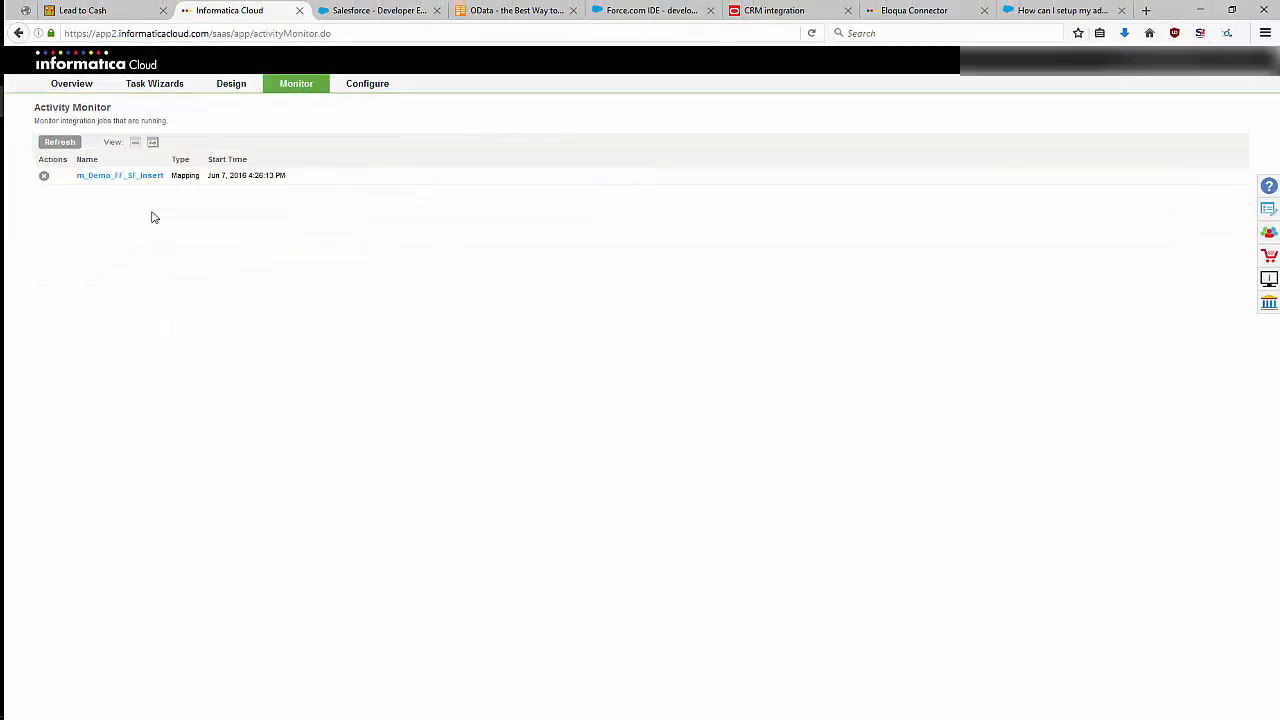
# Reopen m_Demo_FF_SF_Insert from the list of mappings and examine the target settings of its Lead target.
pyautogui.moveTo(230, 88)
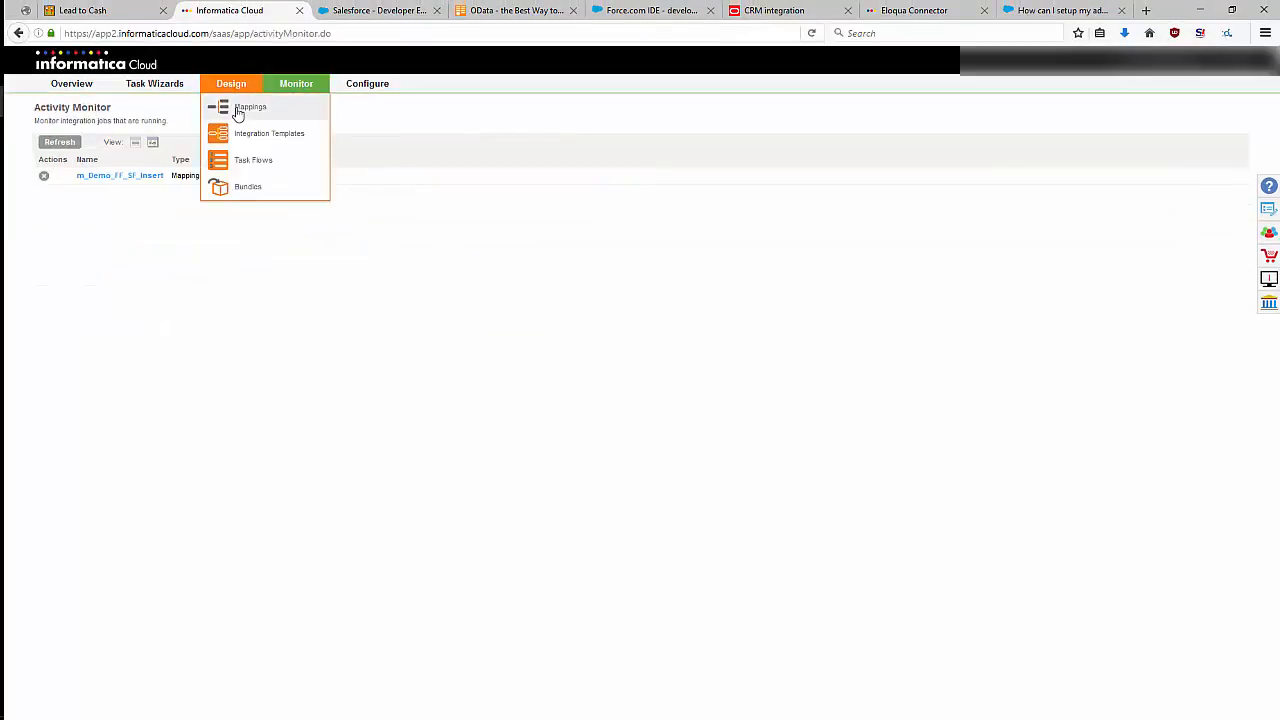
pyautogui.click(236, 110)
pyautogui.moveTo(54, 231)
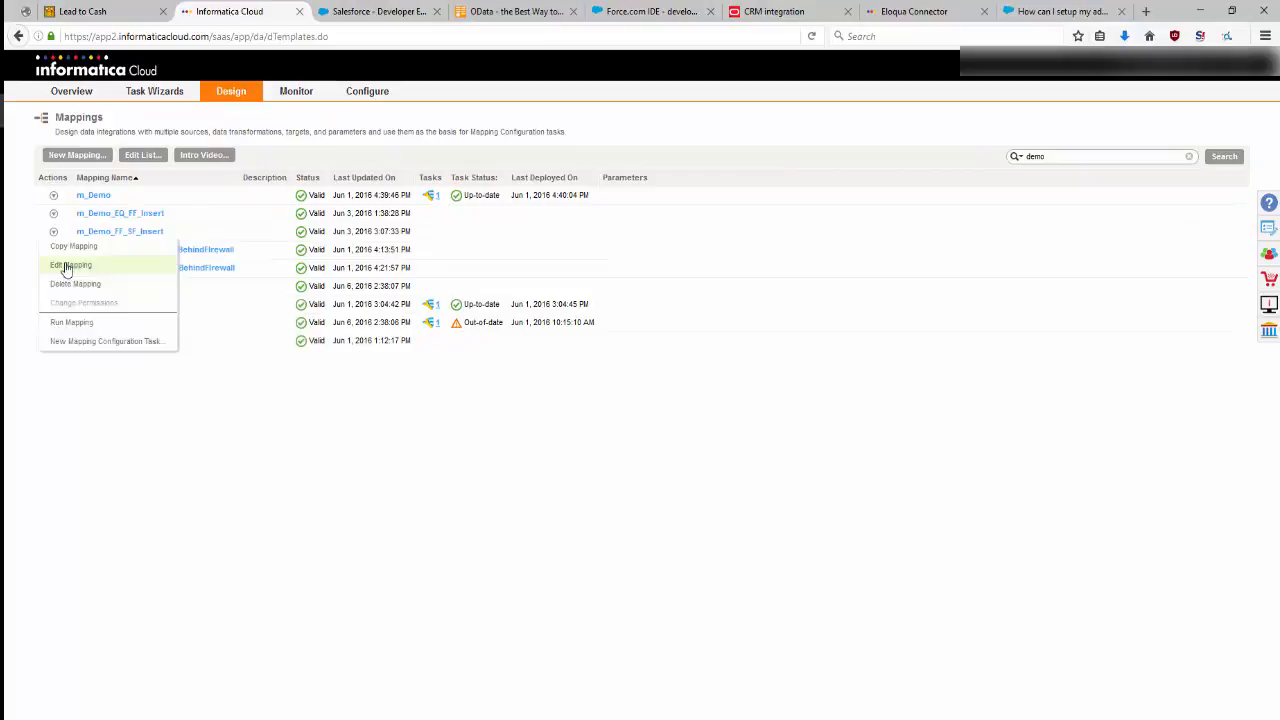
pyautogui.click(66, 267)
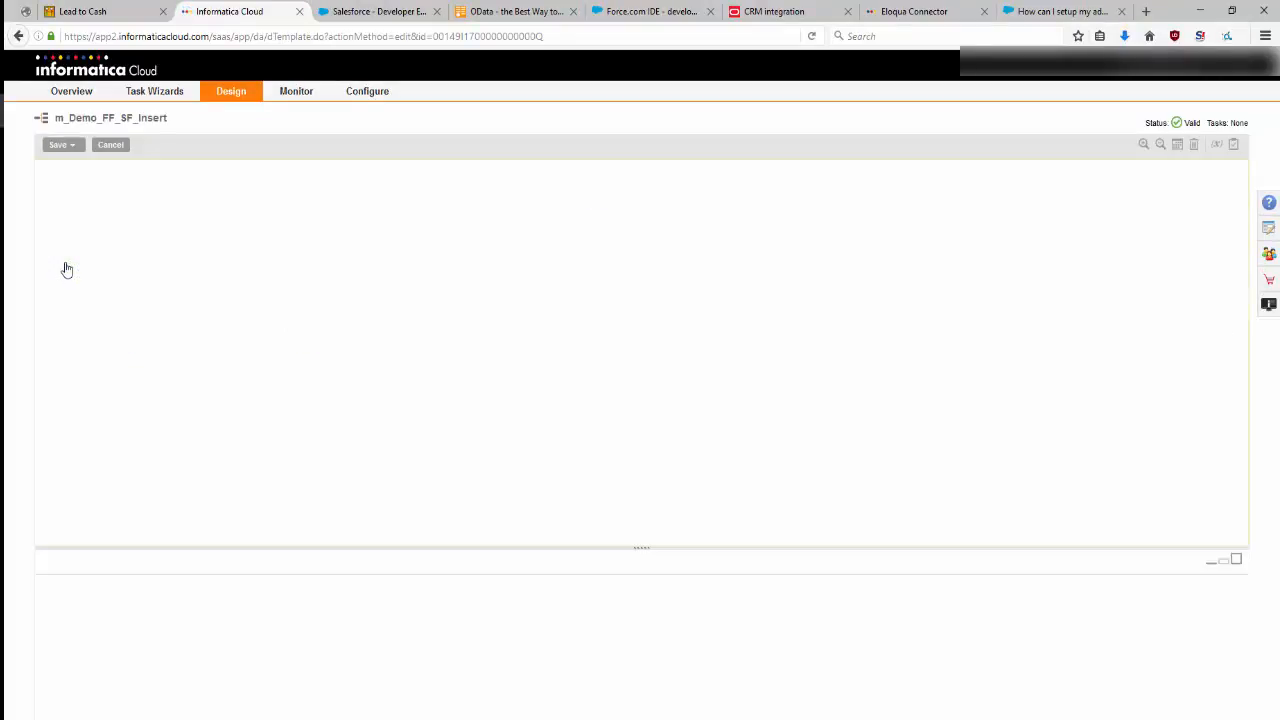
pyautogui.click(566, 254)
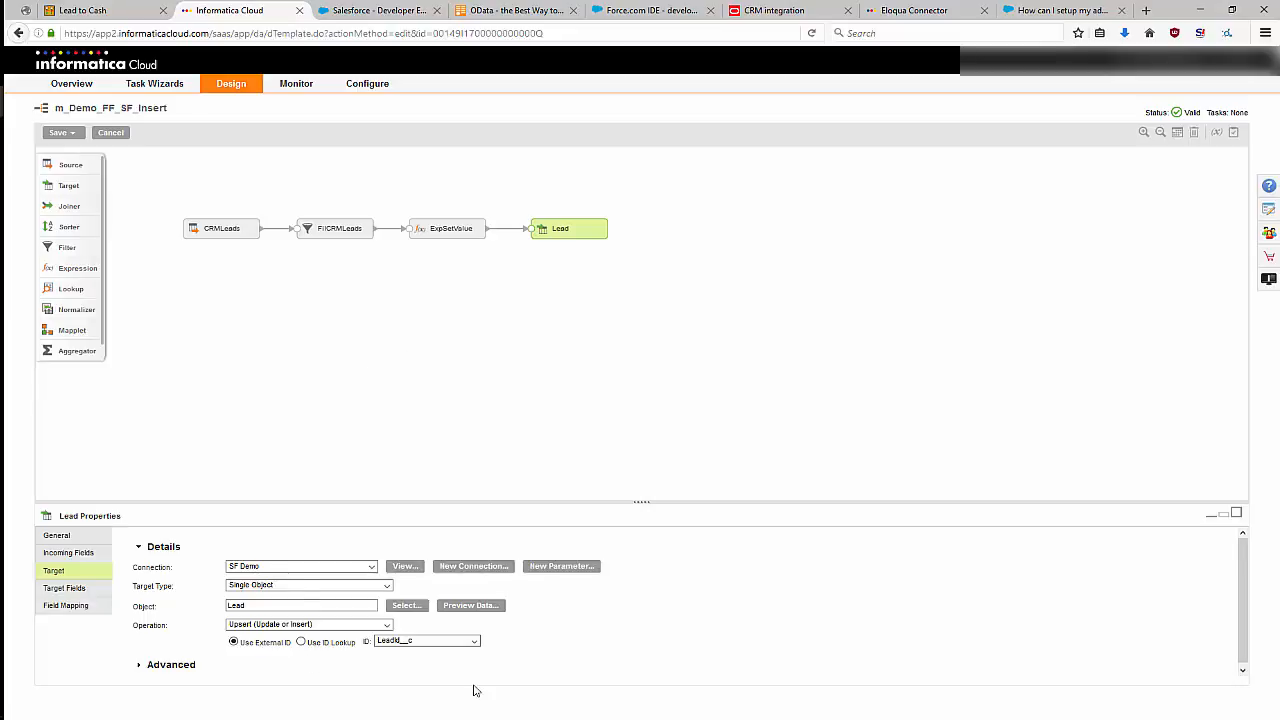
# Leave the mapping without saving and check the m_Demo_FF_SF_Insert run in the activity monitor and the activity log.
pyautogui.click(309, 125)
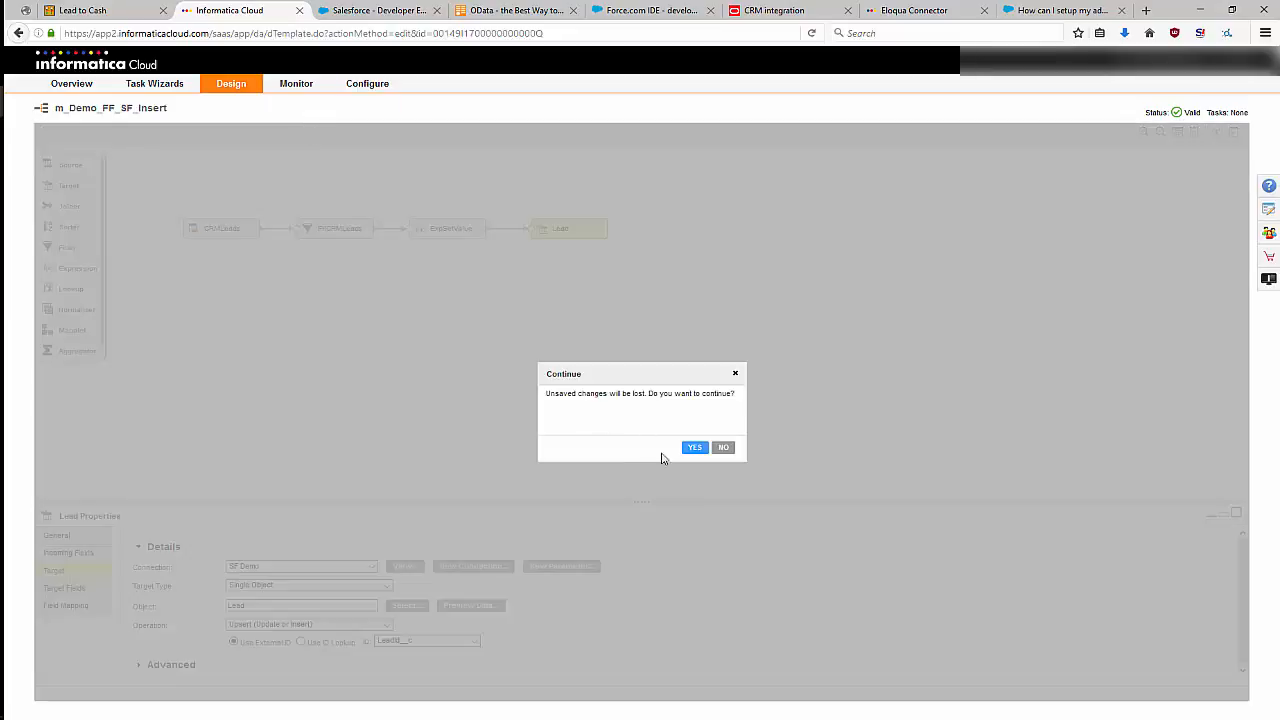
pyautogui.click(729, 448)
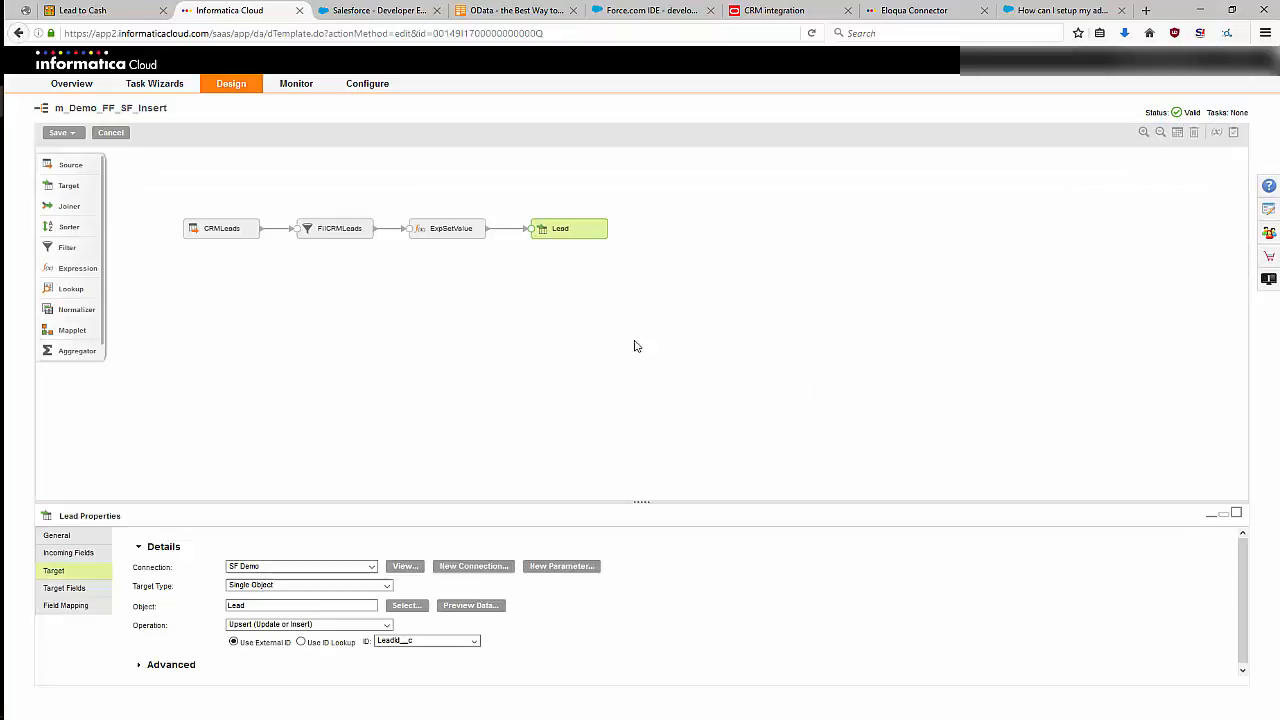
pyautogui.moveTo(296, 84)
pyautogui.click(302, 119)
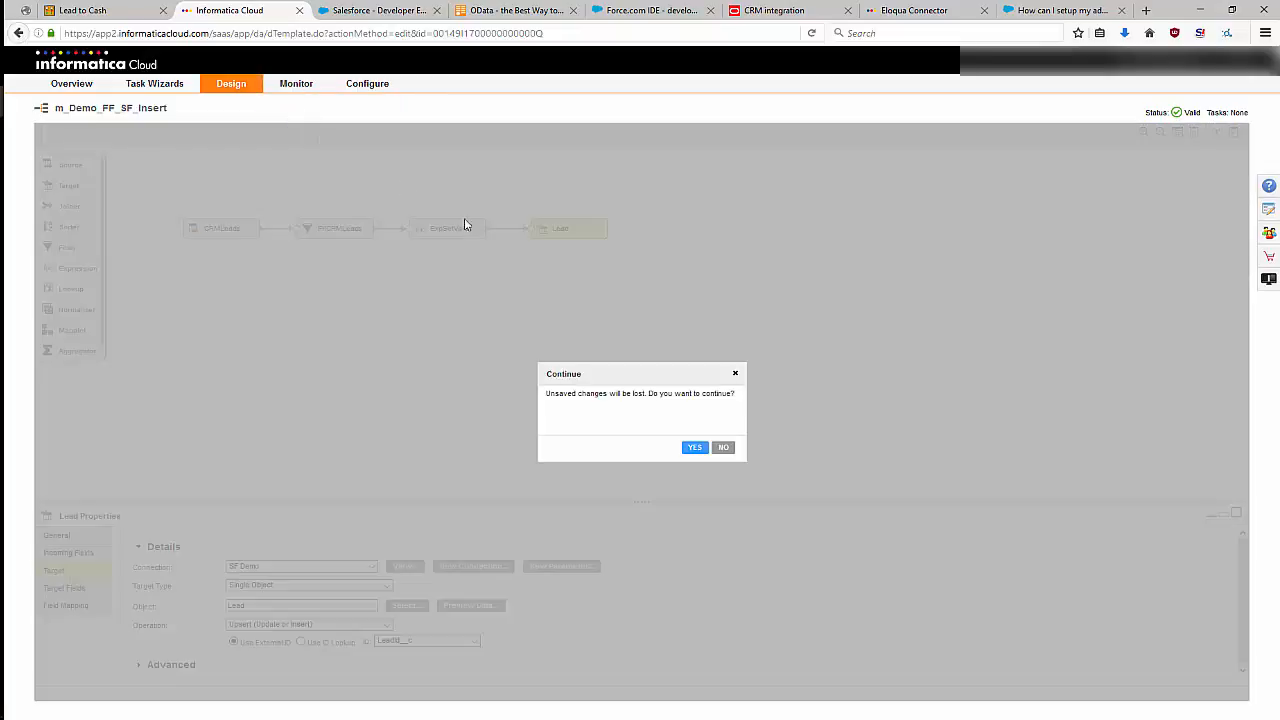
pyautogui.click(692, 449)
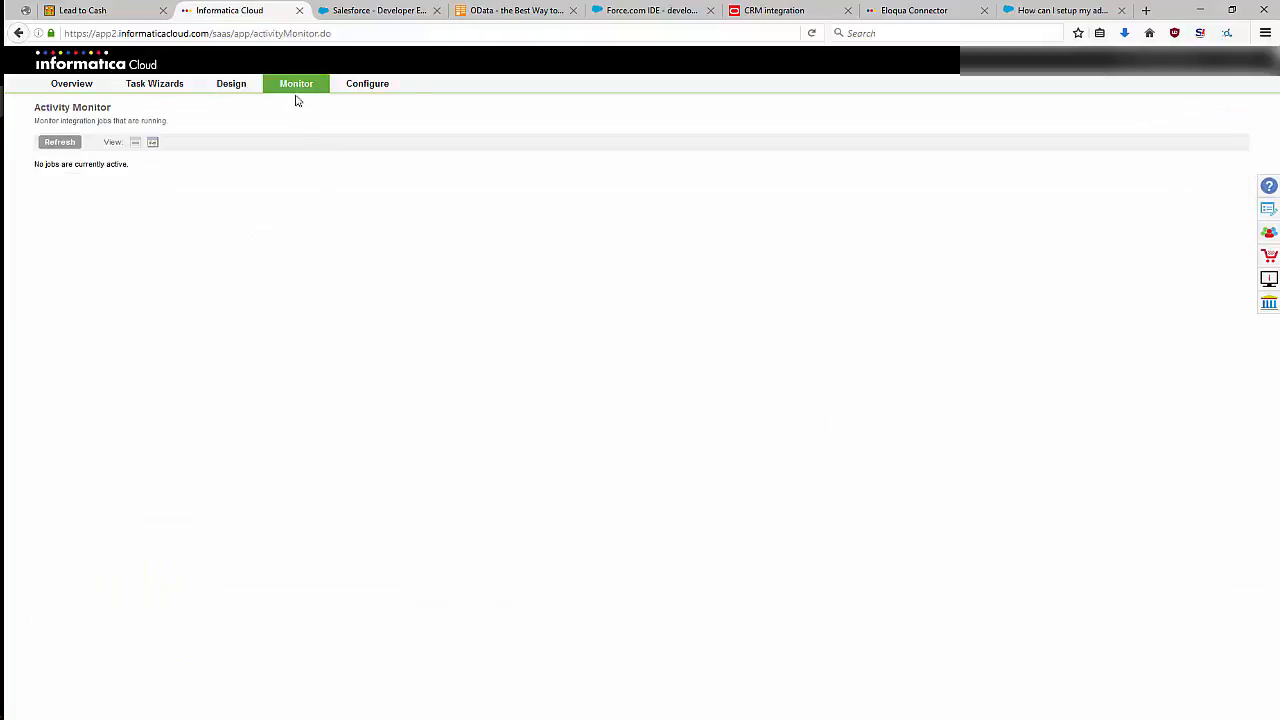
pyautogui.click(296, 110)
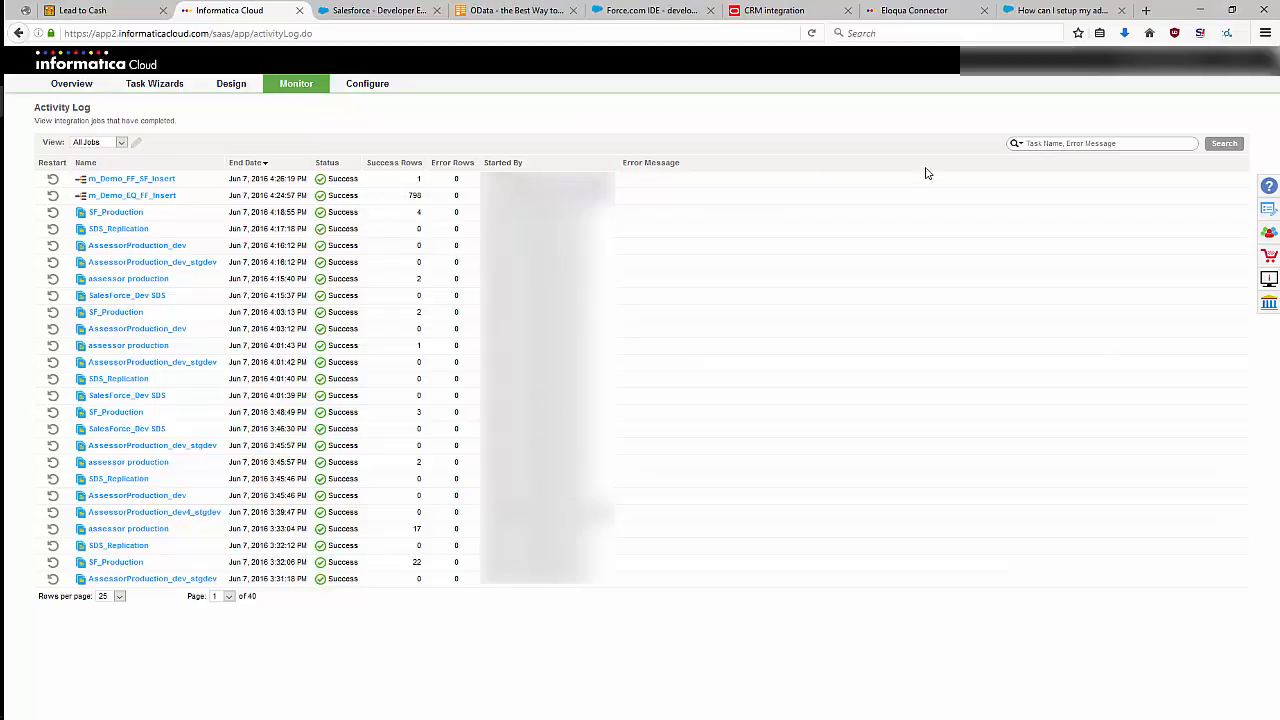
# Switch to the Eloqua Help Center and view the Salesforce.com integrations topic, then return to the CRM integration topic.
pyautogui.click(378, 11)
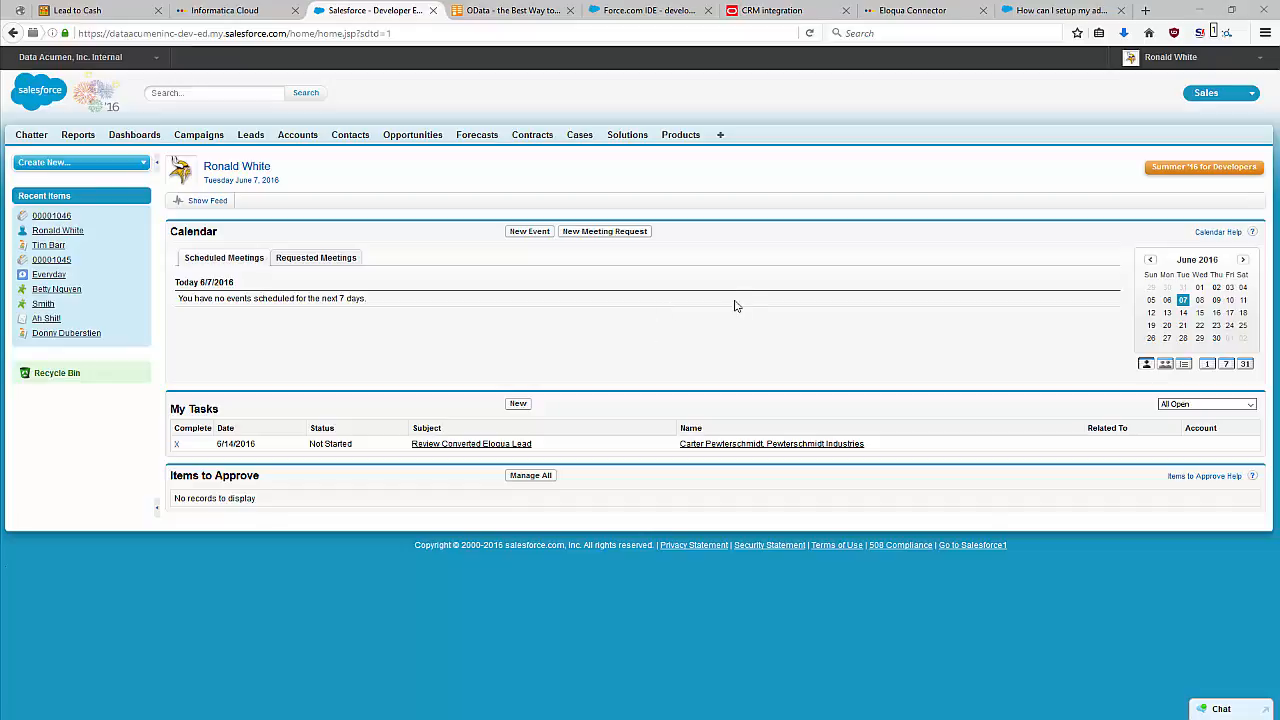
pyautogui.click(783, 12)
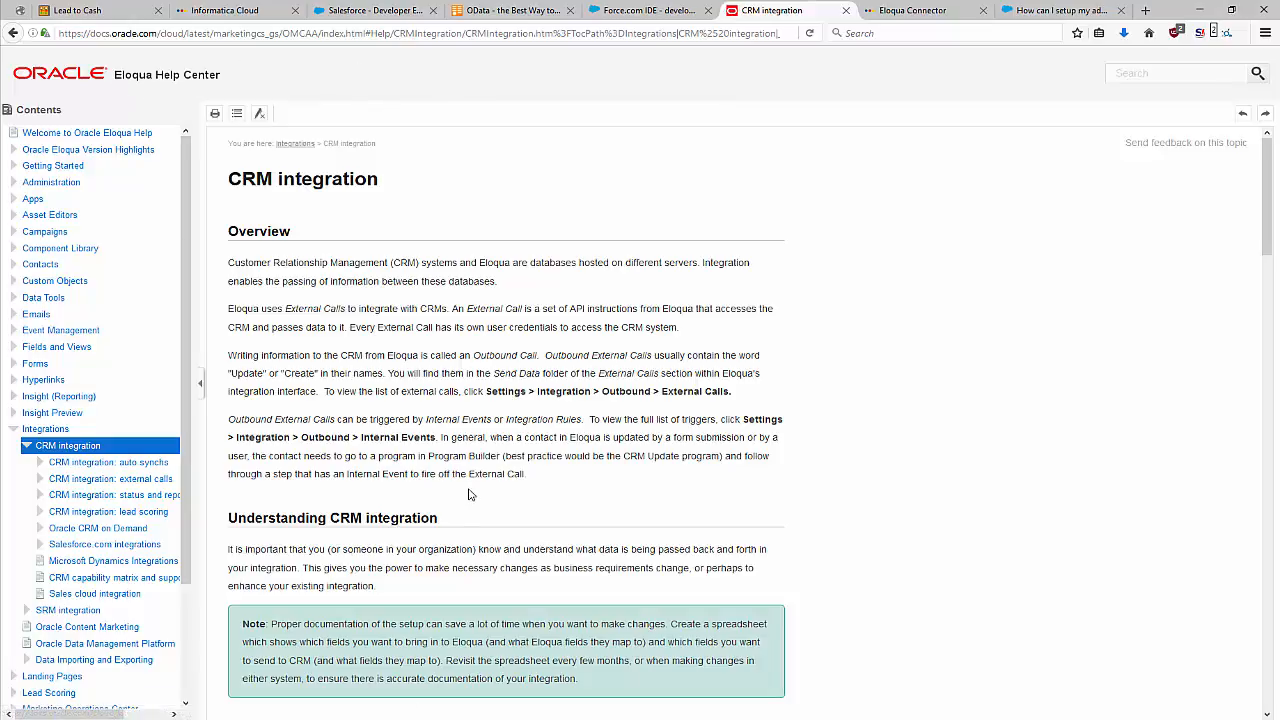
pyautogui.click(140, 547)
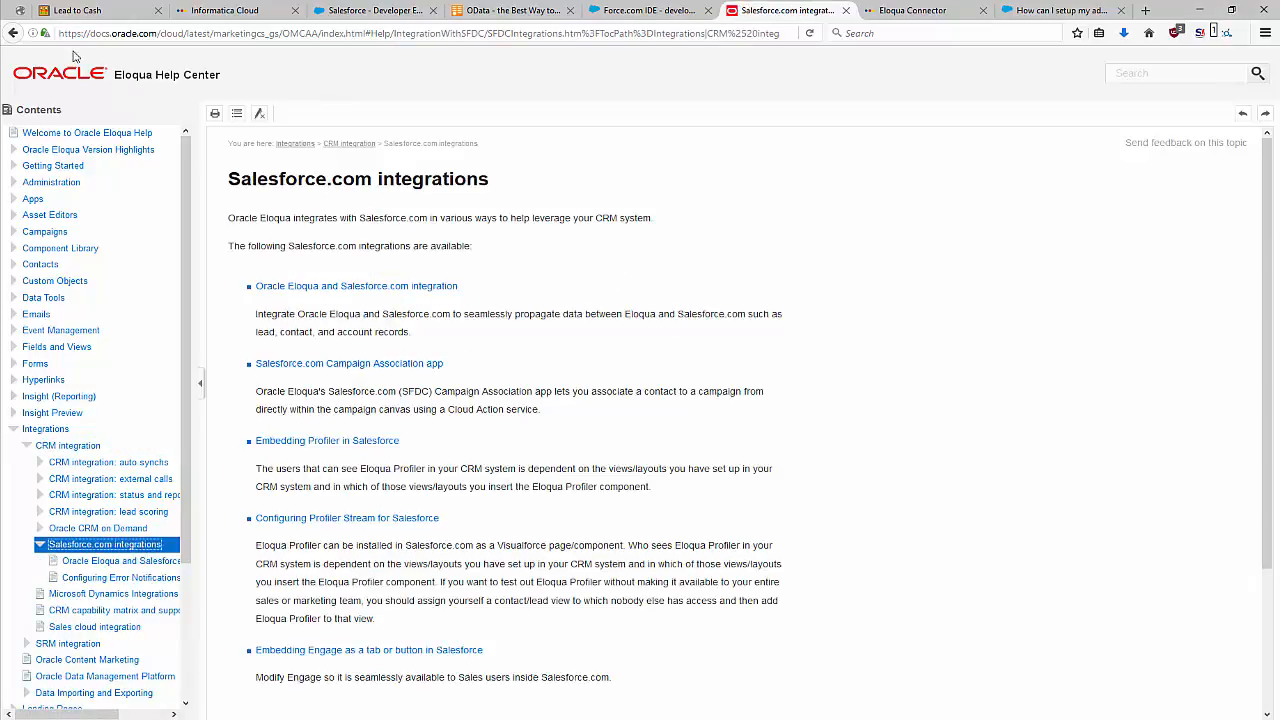
pyautogui.click(88, 446)
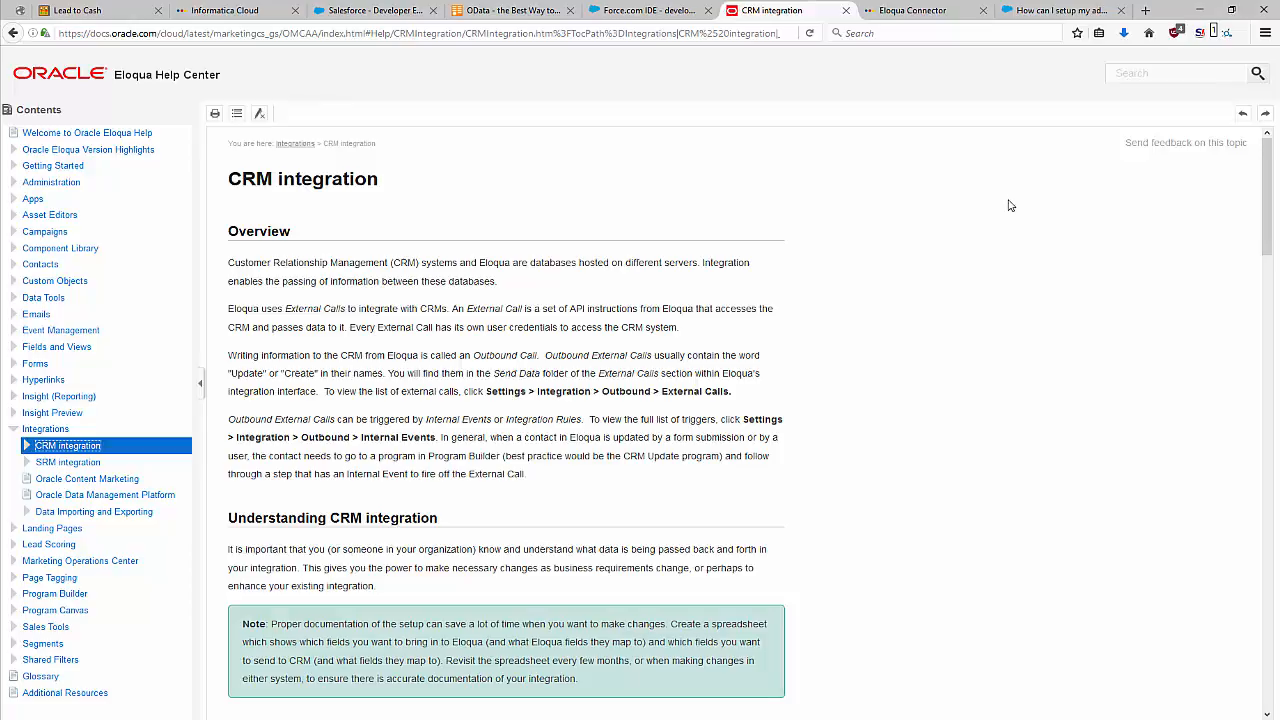
# Switch to Salesforce, open the Review Converted Eloqua Lead task and examine the linked lead's details and related lists.
pyautogui.click(370, 15)
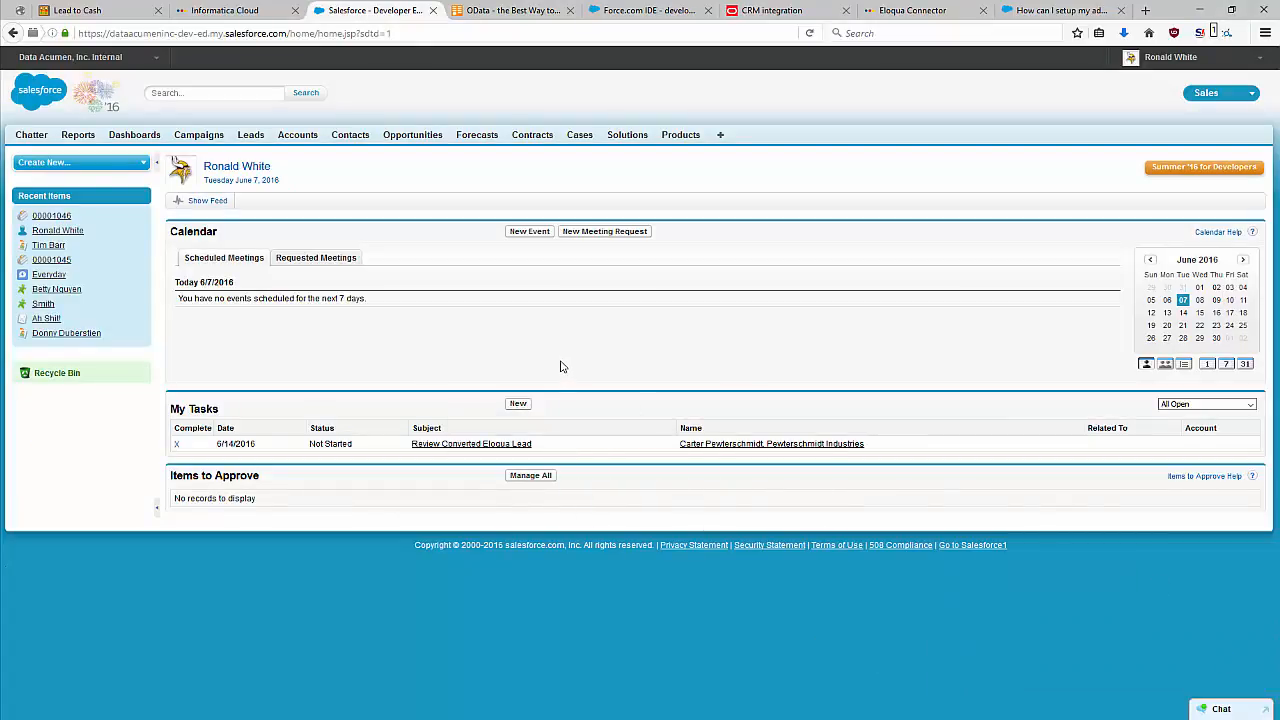
pyautogui.click(456, 444)
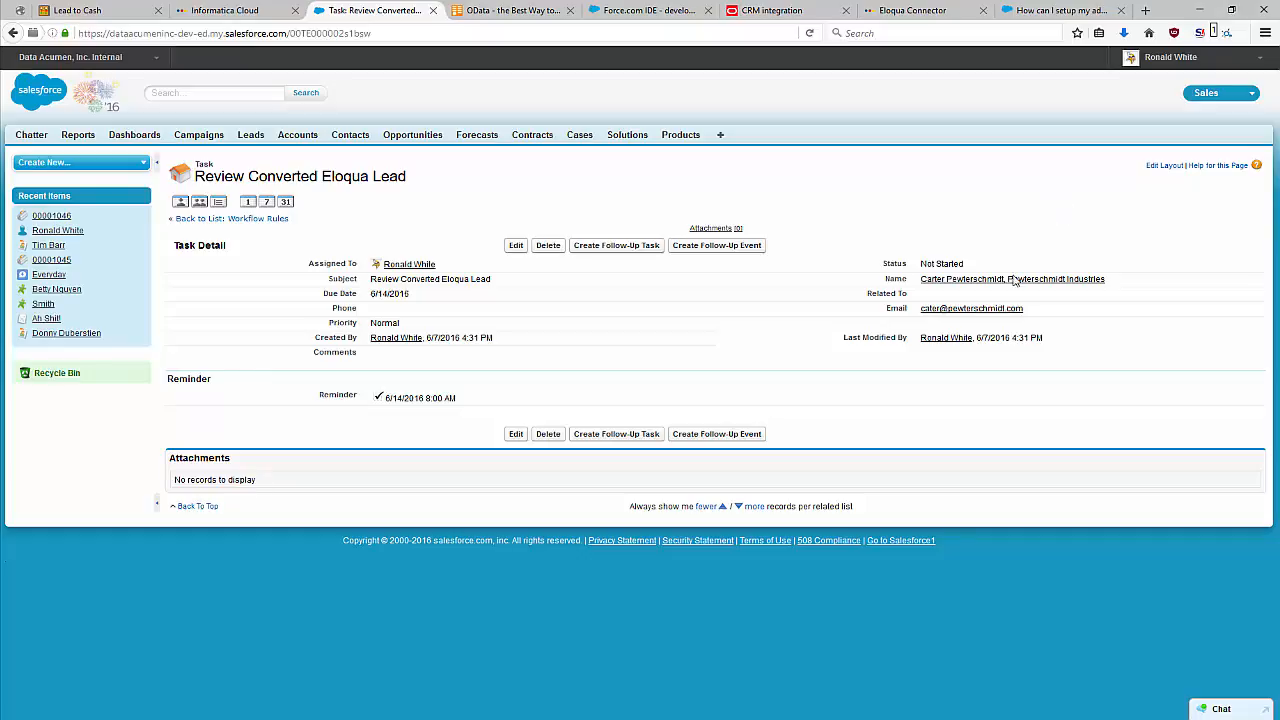
pyautogui.moveTo(1013, 281)
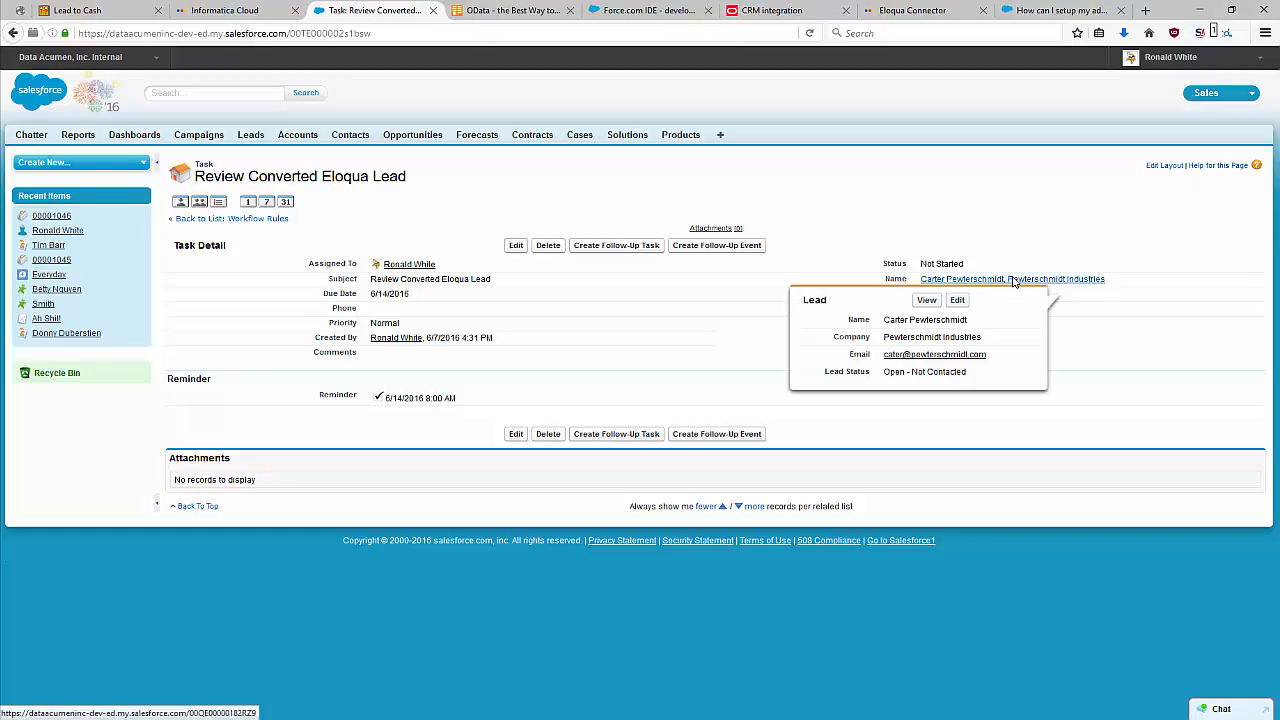
pyautogui.click(1013, 281)
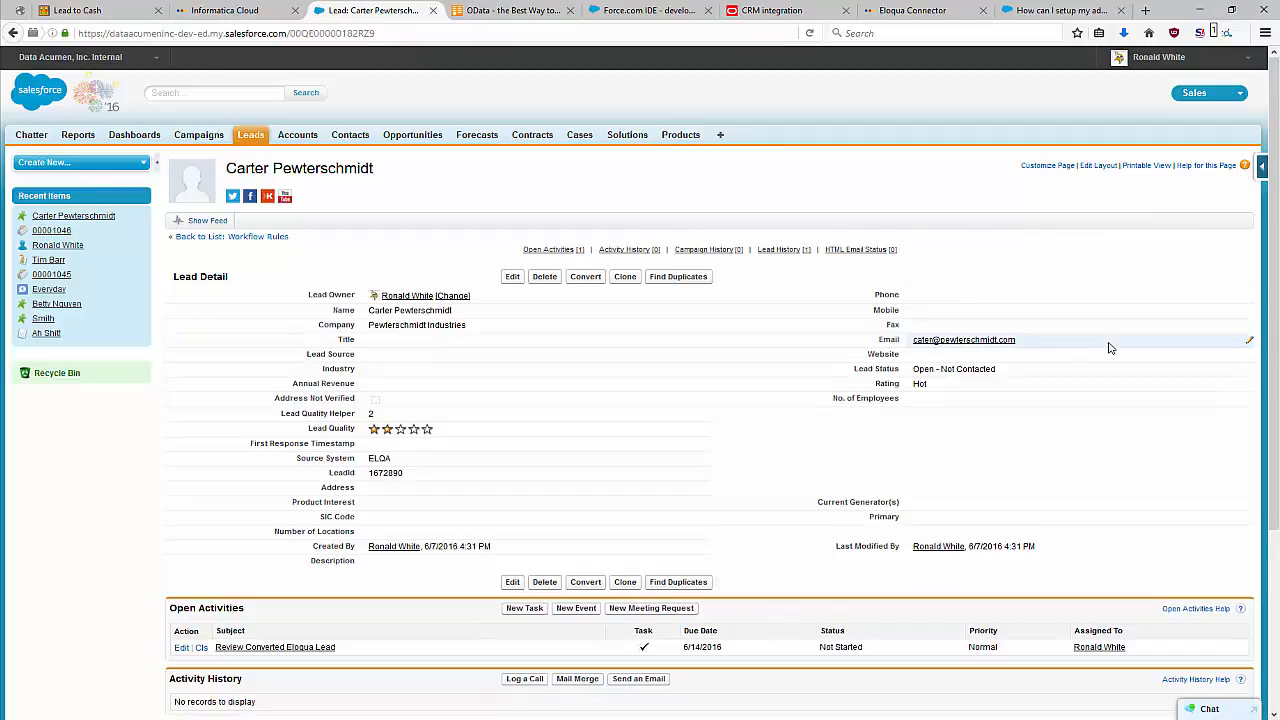
pyautogui.scroll(-3, 674, 434)
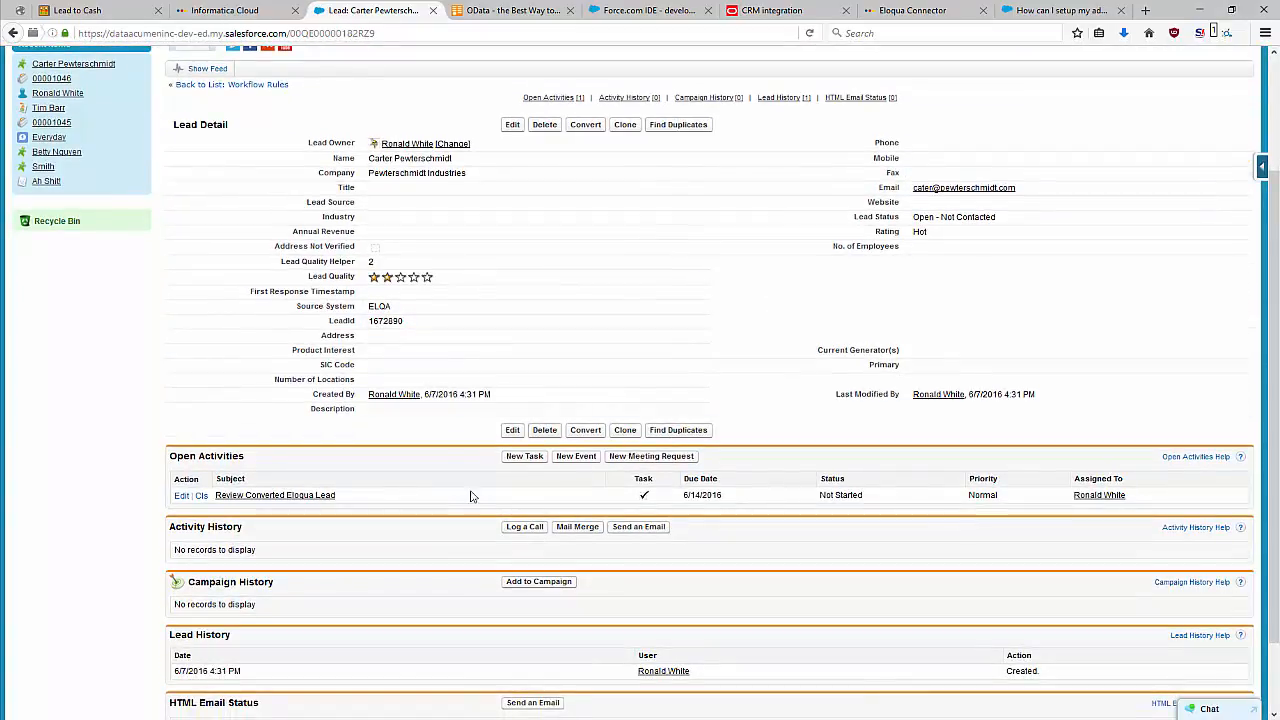
pyautogui.scroll(3, 446, 420)
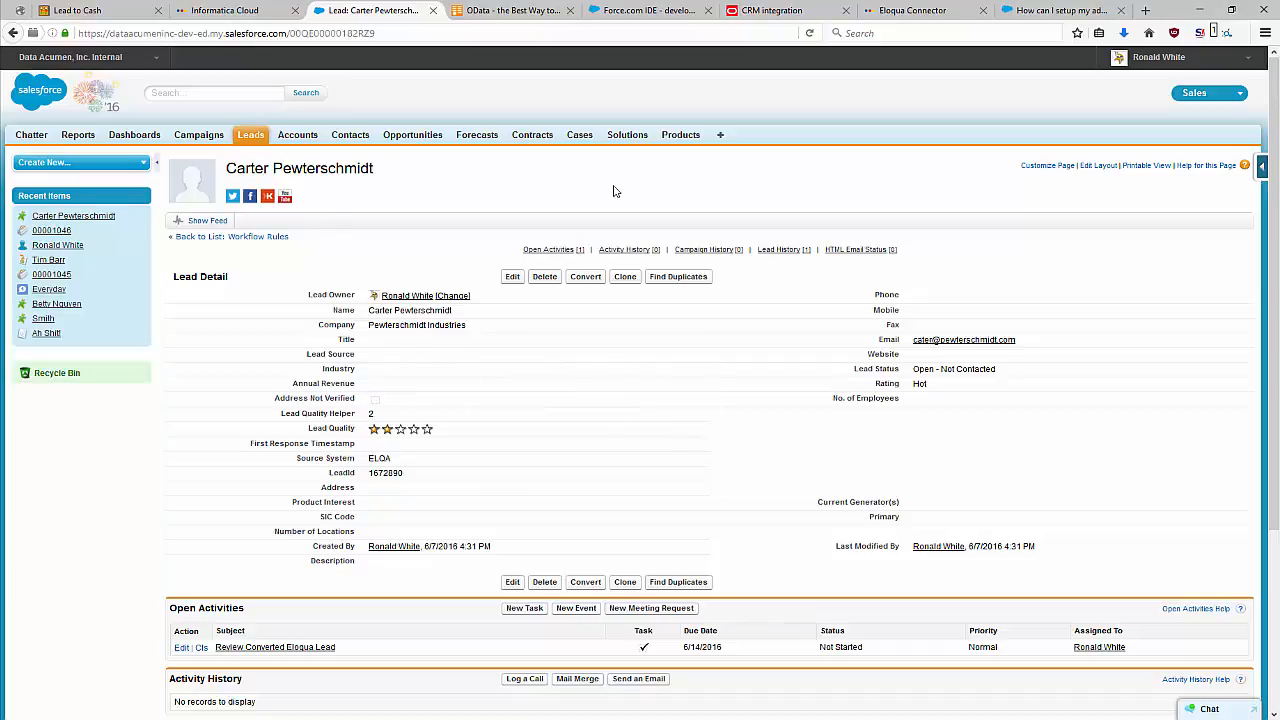
# Convert the lead with the default new account and opportunity, and review the resulting account's details and related lists.
pyautogui.click(588, 277)
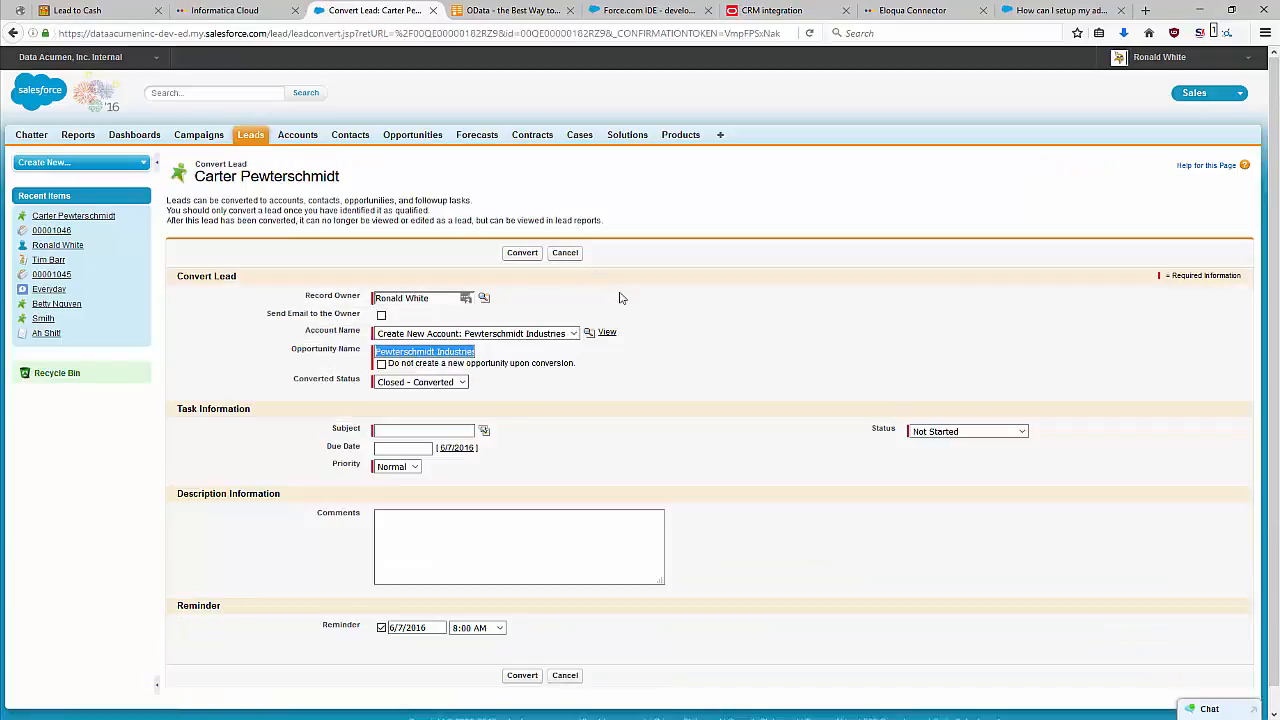
pyautogui.click(521, 252)
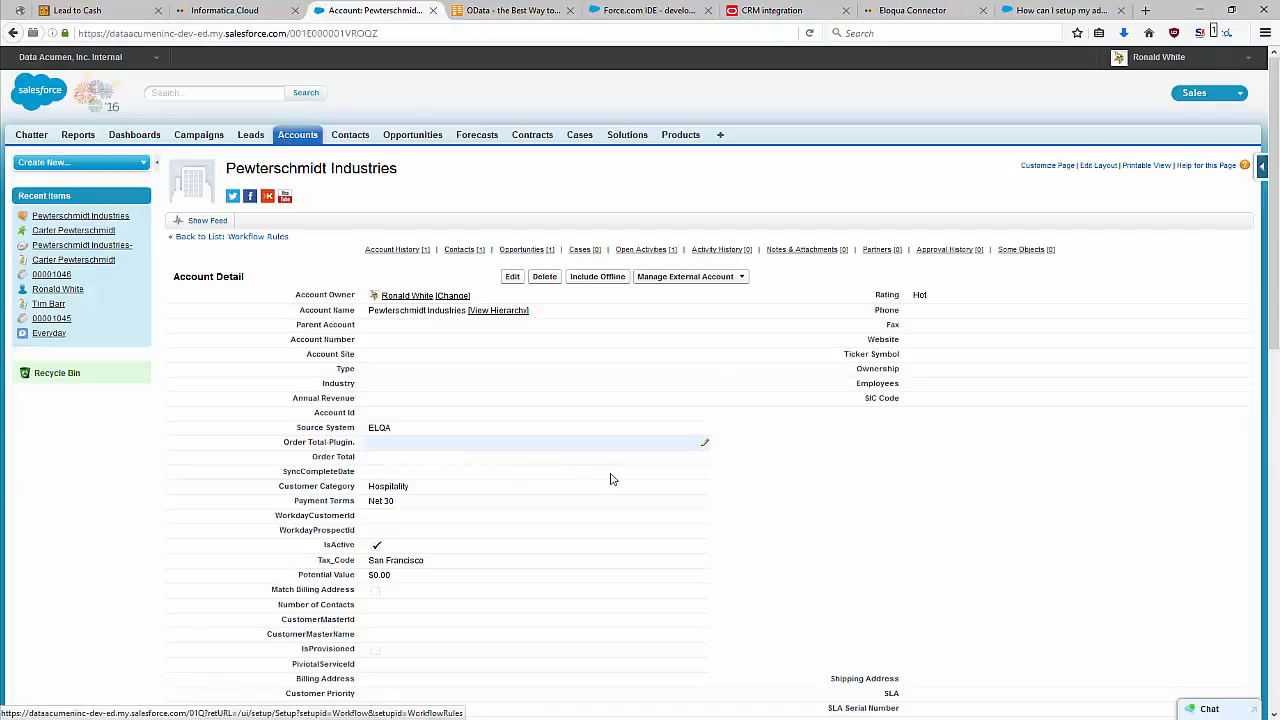
pyautogui.scroll(-3, 462, 467)
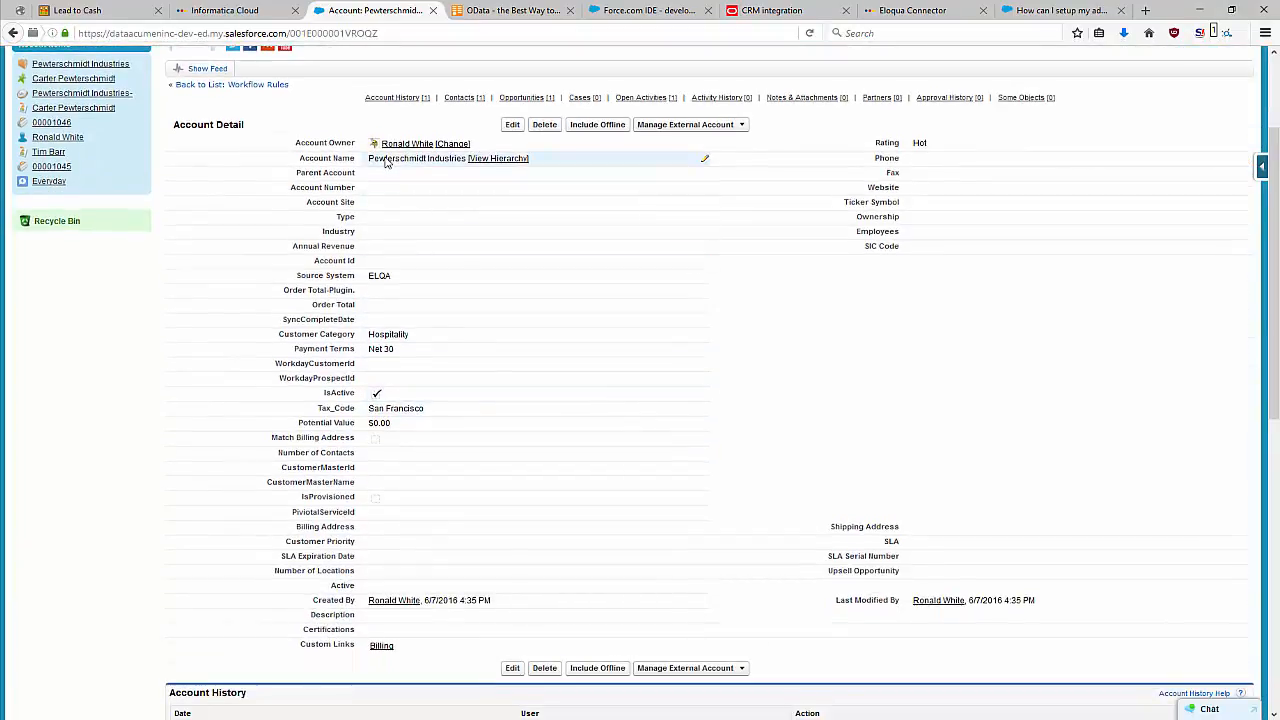
pyautogui.scroll(-5, 538, 417)
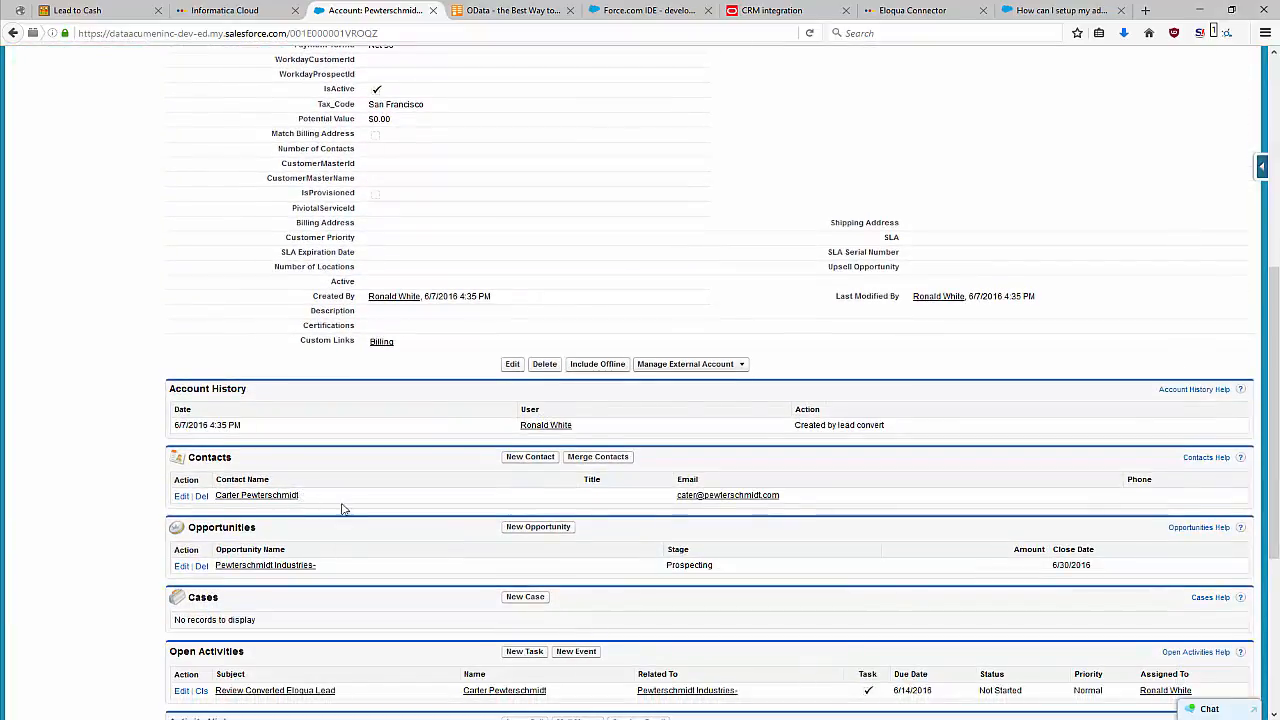
pyautogui.scroll(-3, 335, 485)
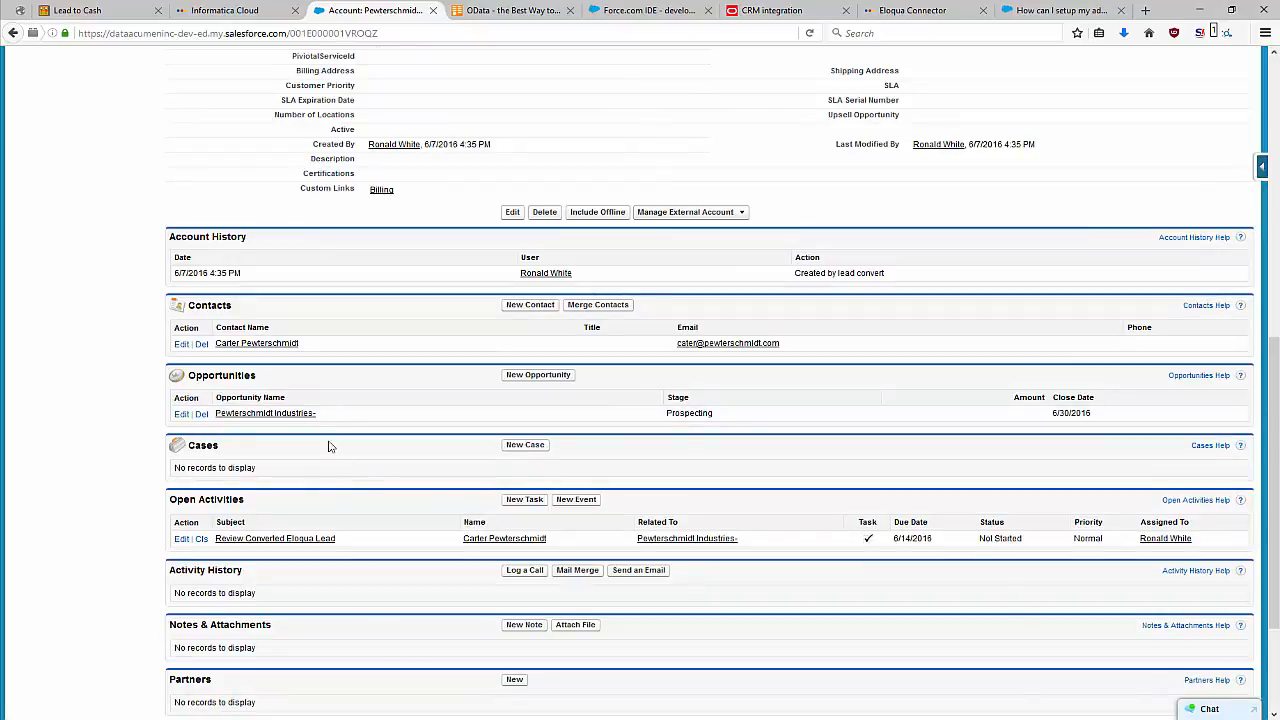
pyautogui.scroll(12, 330, 446)
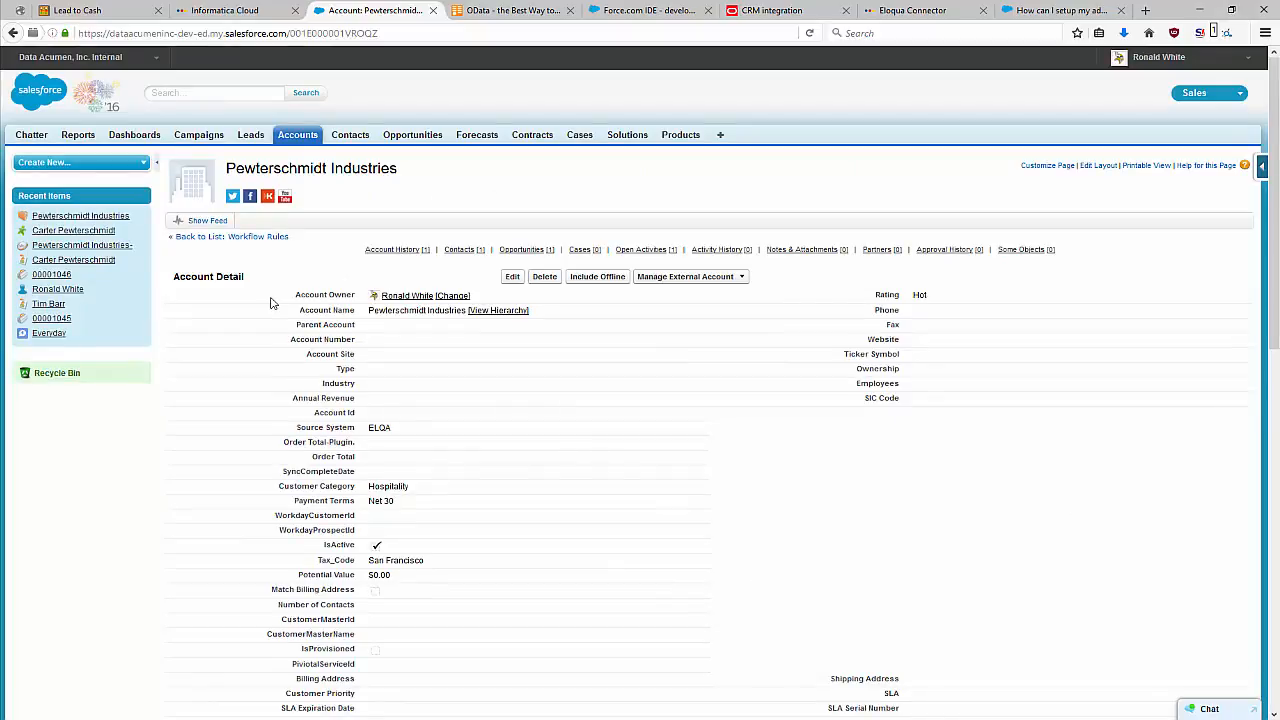
# Open Setup, search for workflow and show the list of all workflow rules.
pyautogui.click(1247, 58)
pyautogui.click(1213, 61)
pyautogui.click(1213, 61)
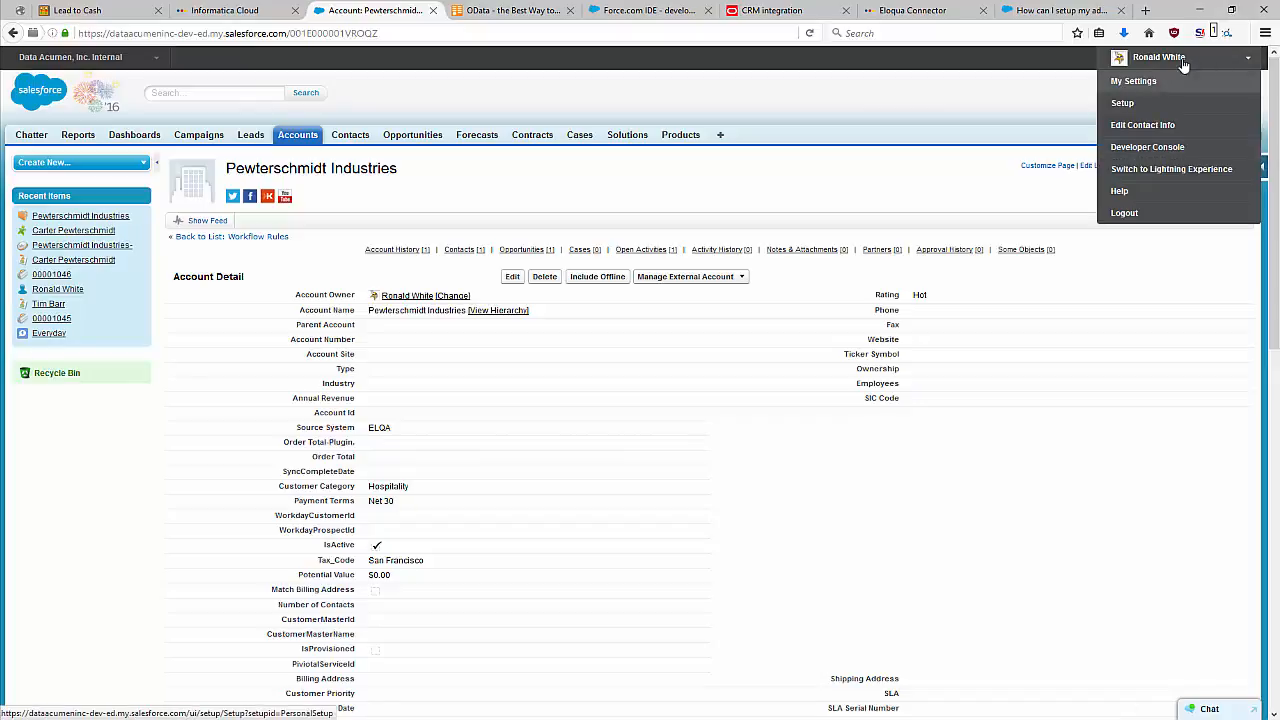
pyautogui.click(1119, 107)
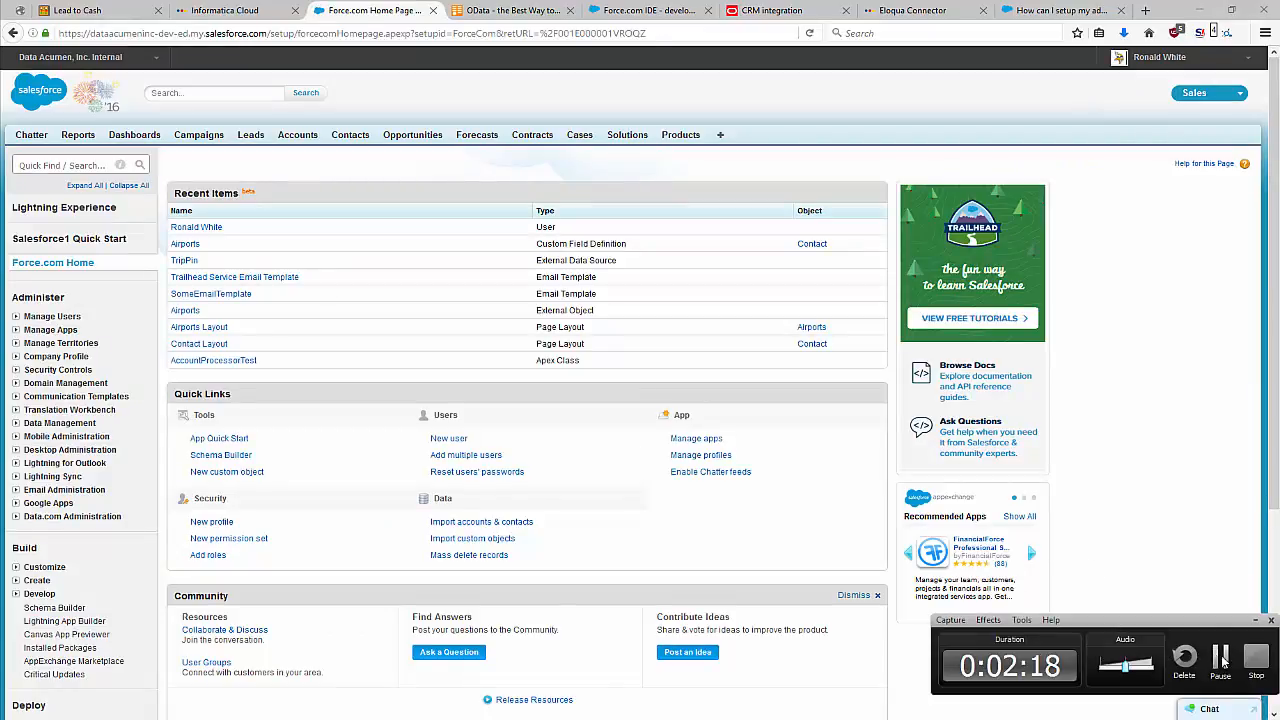
pyautogui.click(85, 165)
pyautogui.write('workfl')
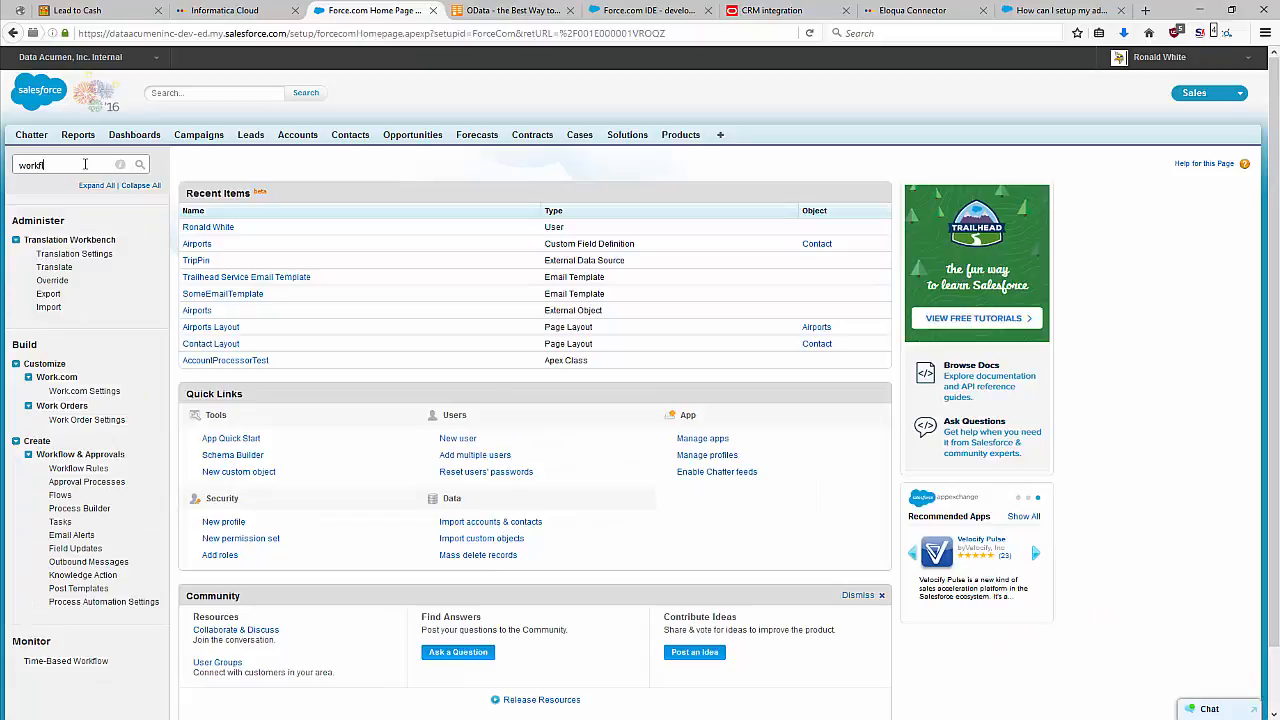
pyautogui.write('ow')
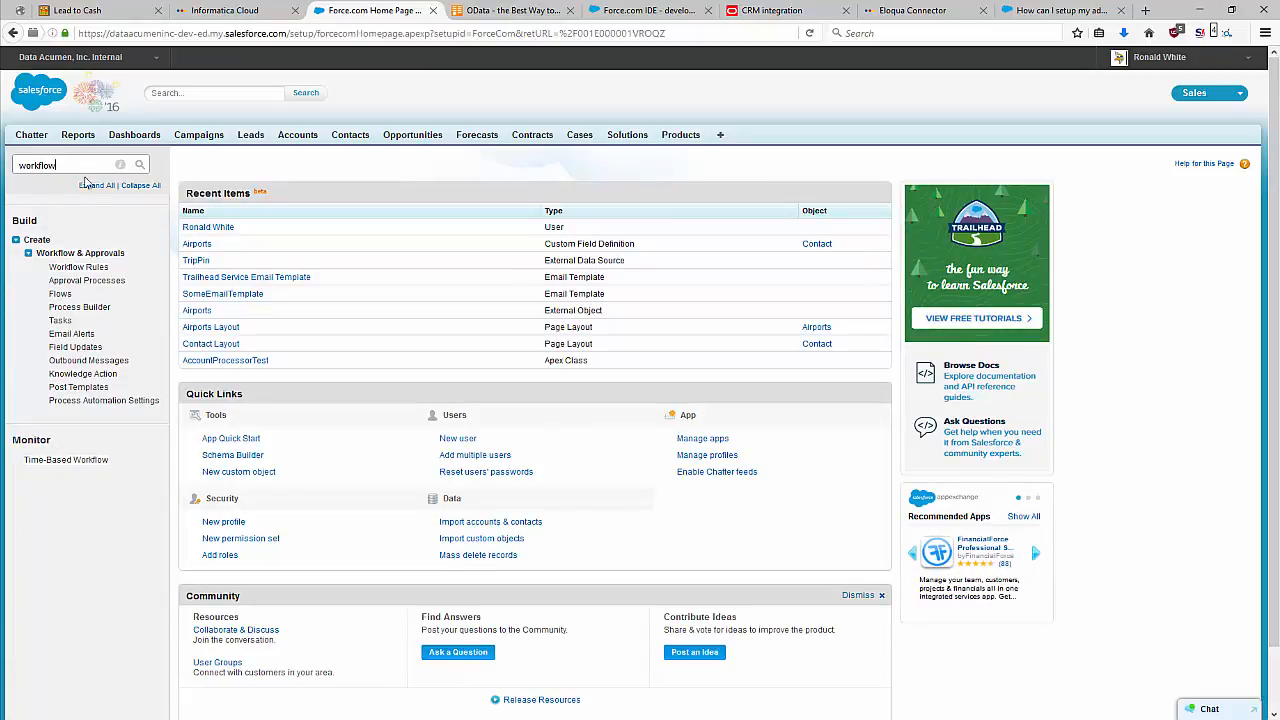
pyautogui.click(88, 267)
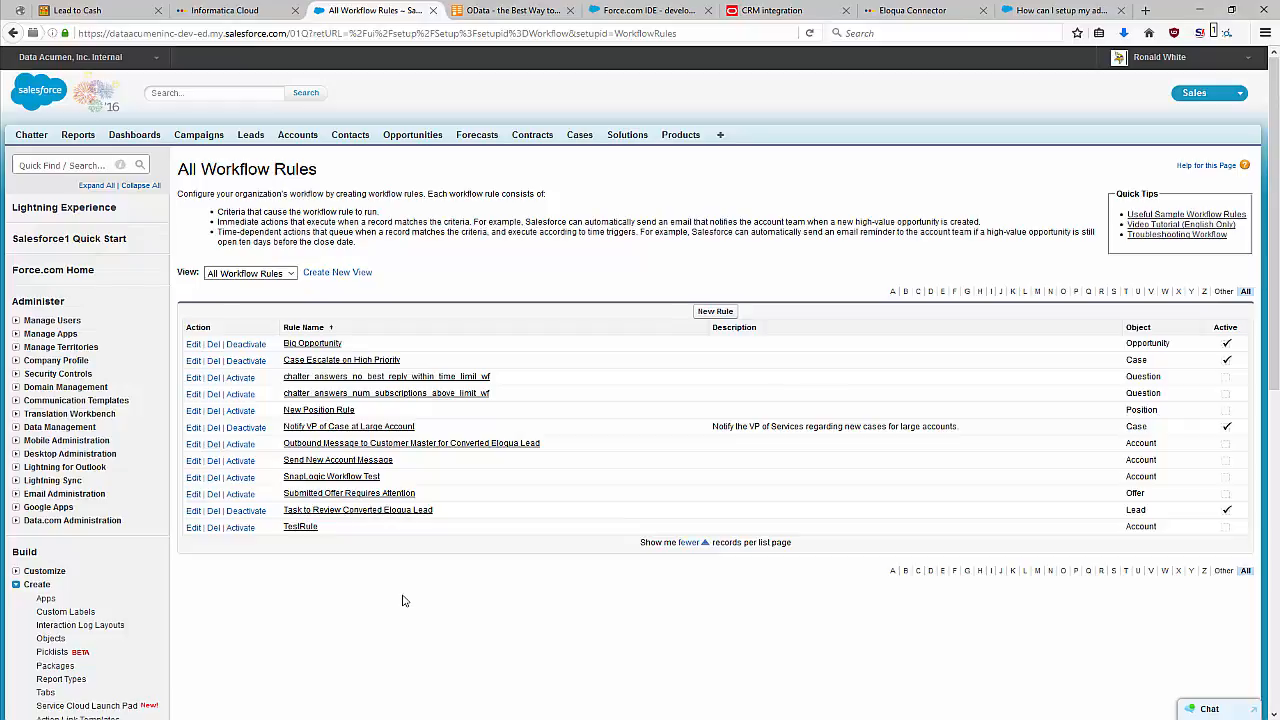
# Examine the criteria and actions of the Task to Review Converted Eloqua Lead rule and return to the workflow rules list.
pyautogui.click(363, 512)
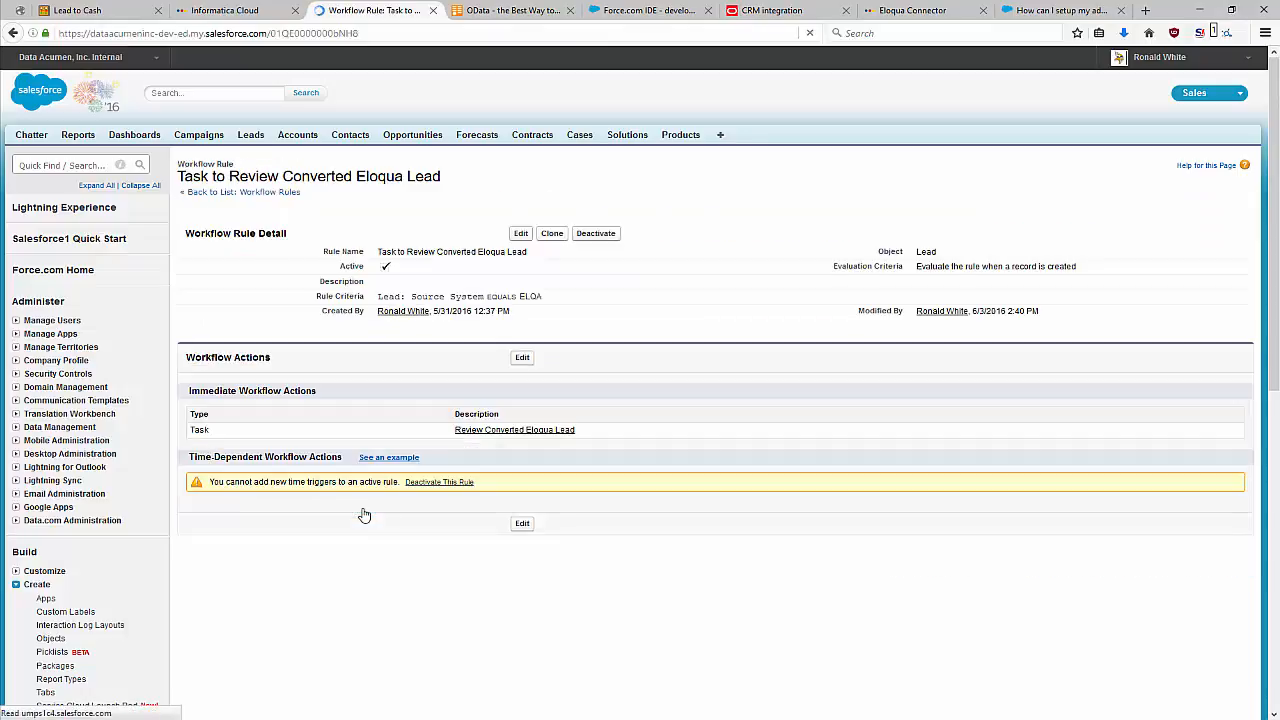
pyautogui.moveTo(555, 302); pyautogui.dragTo(502, 298)
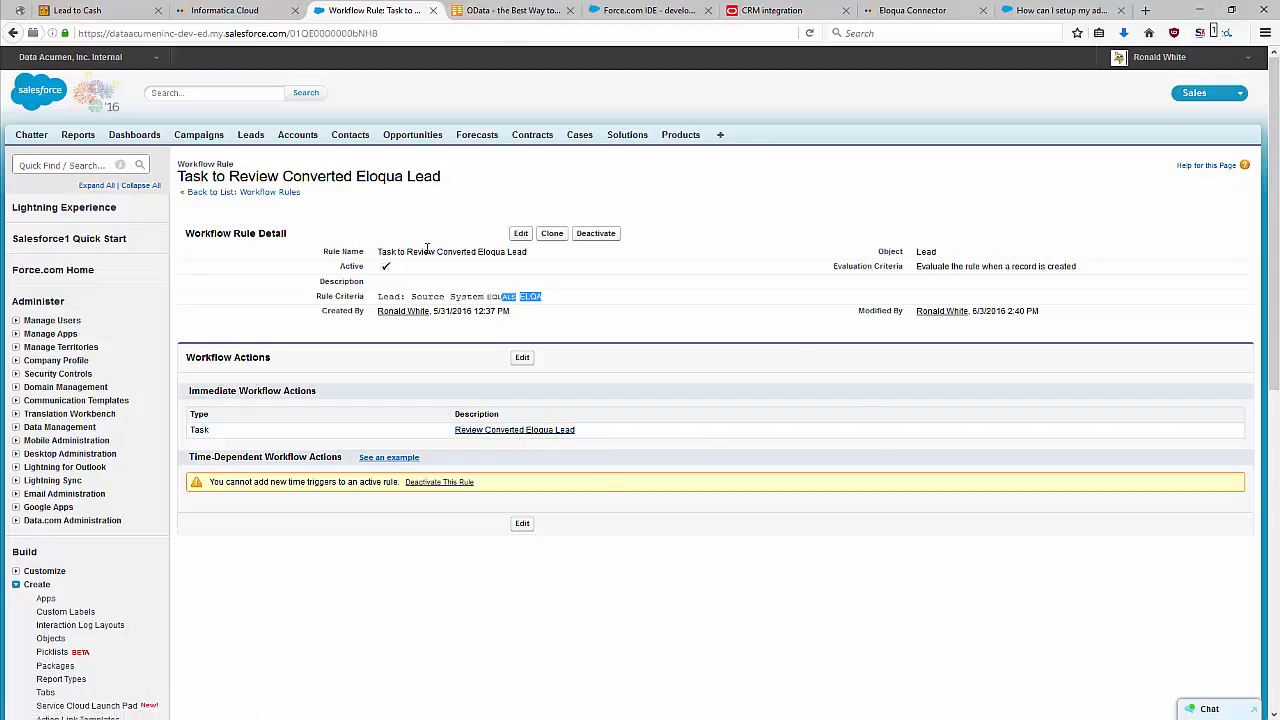
pyautogui.scroll(-3, 171, 538)
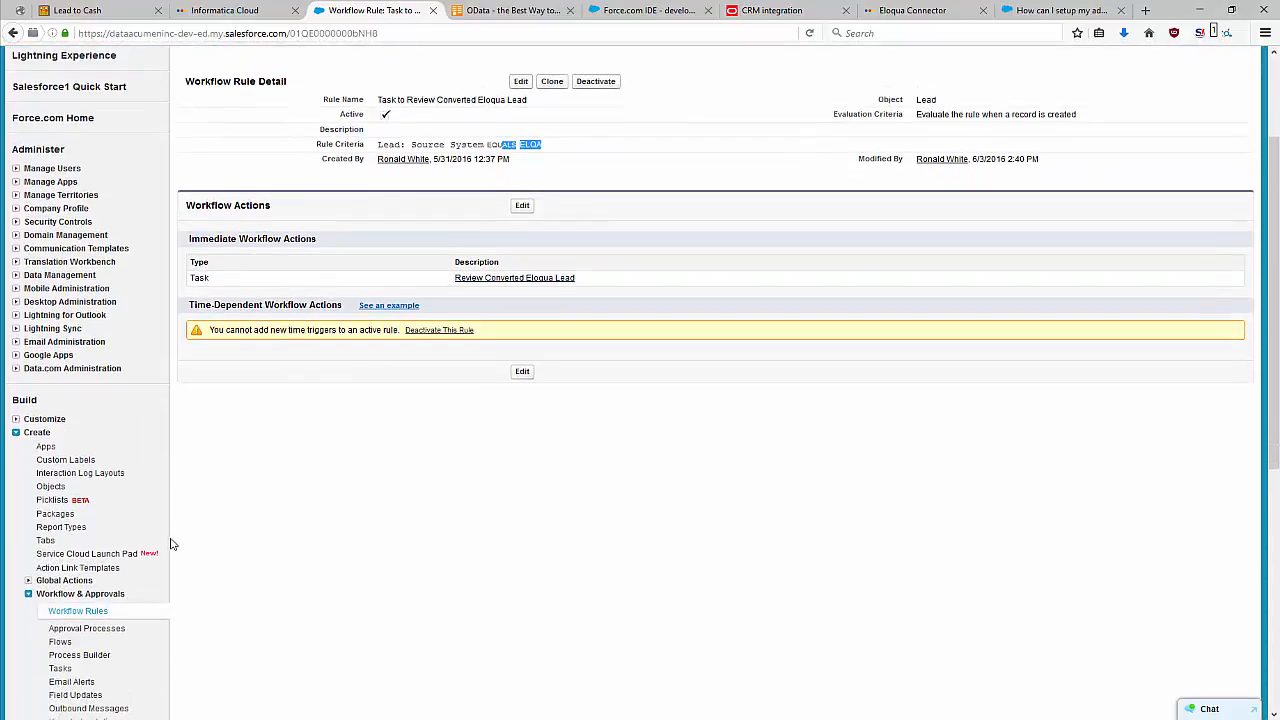
pyautogui.click(77, 536)
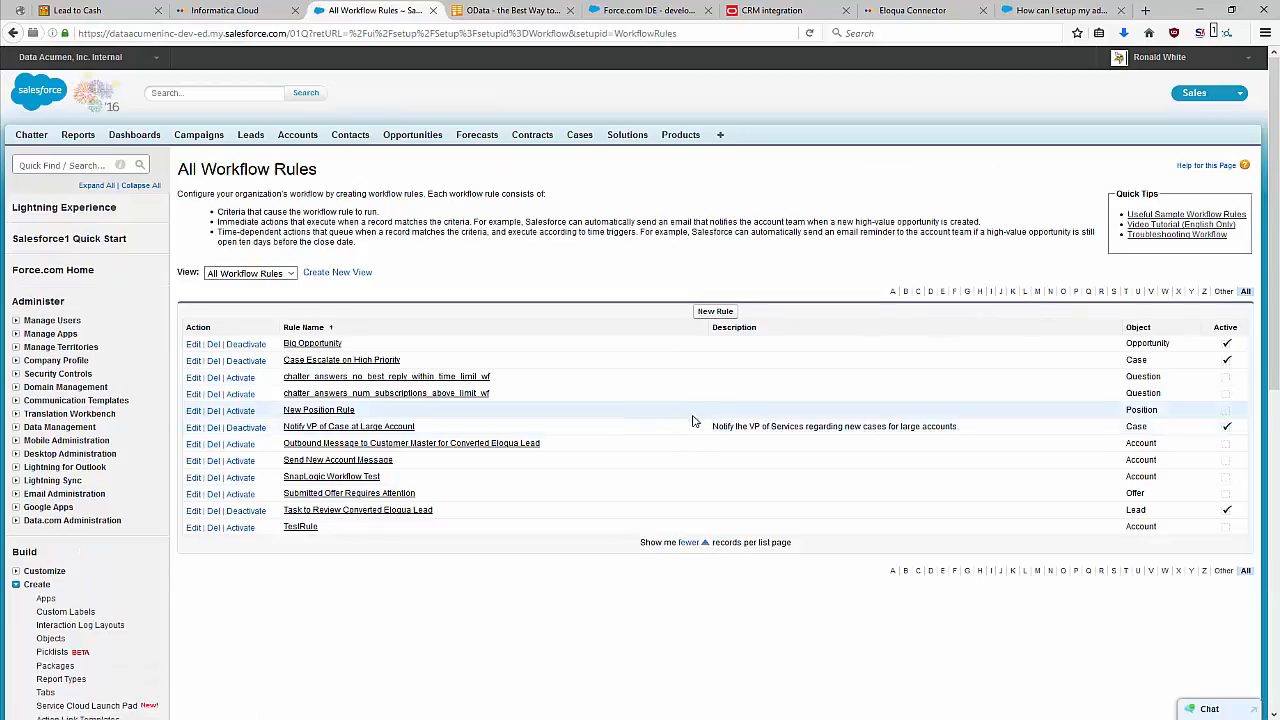
# Open the Outbound Message to Customer Master for Converted Eloqua Lead rule and examine its rule criteria.
pyautogui.click(368, 446)
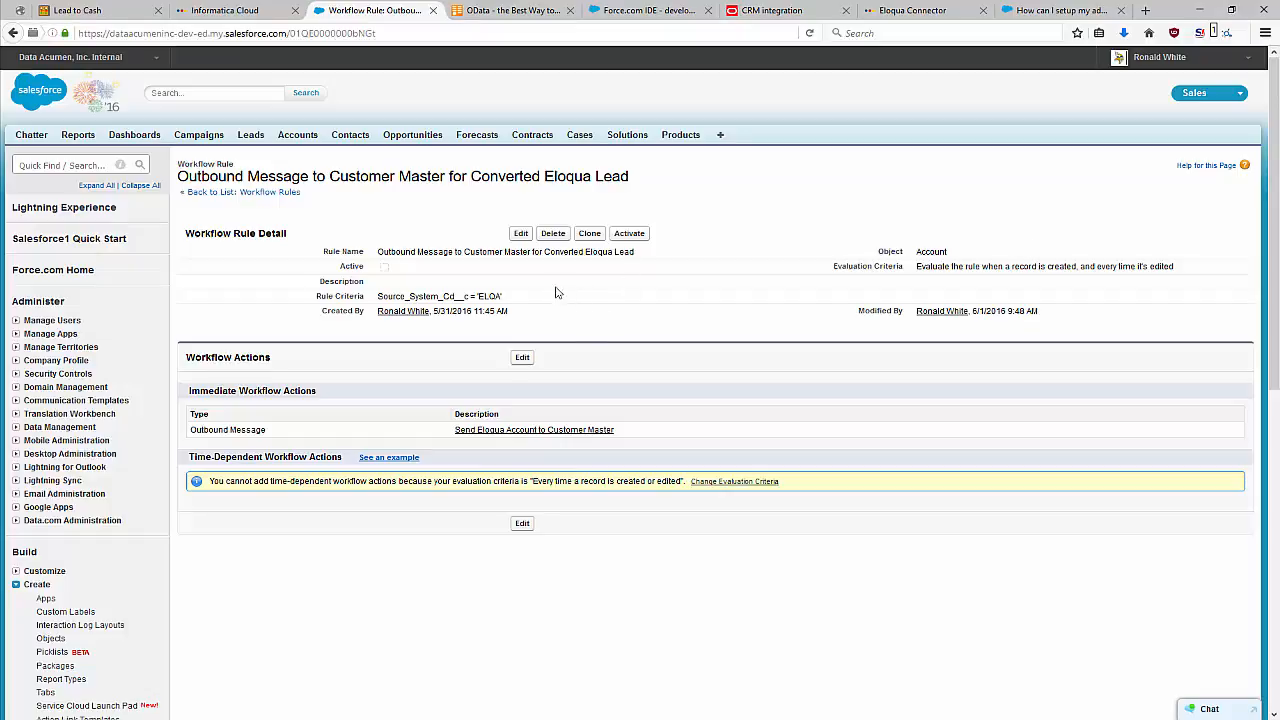
pyautogui.moveTo(522, 299); pyautogui.dragTo(371, 298)
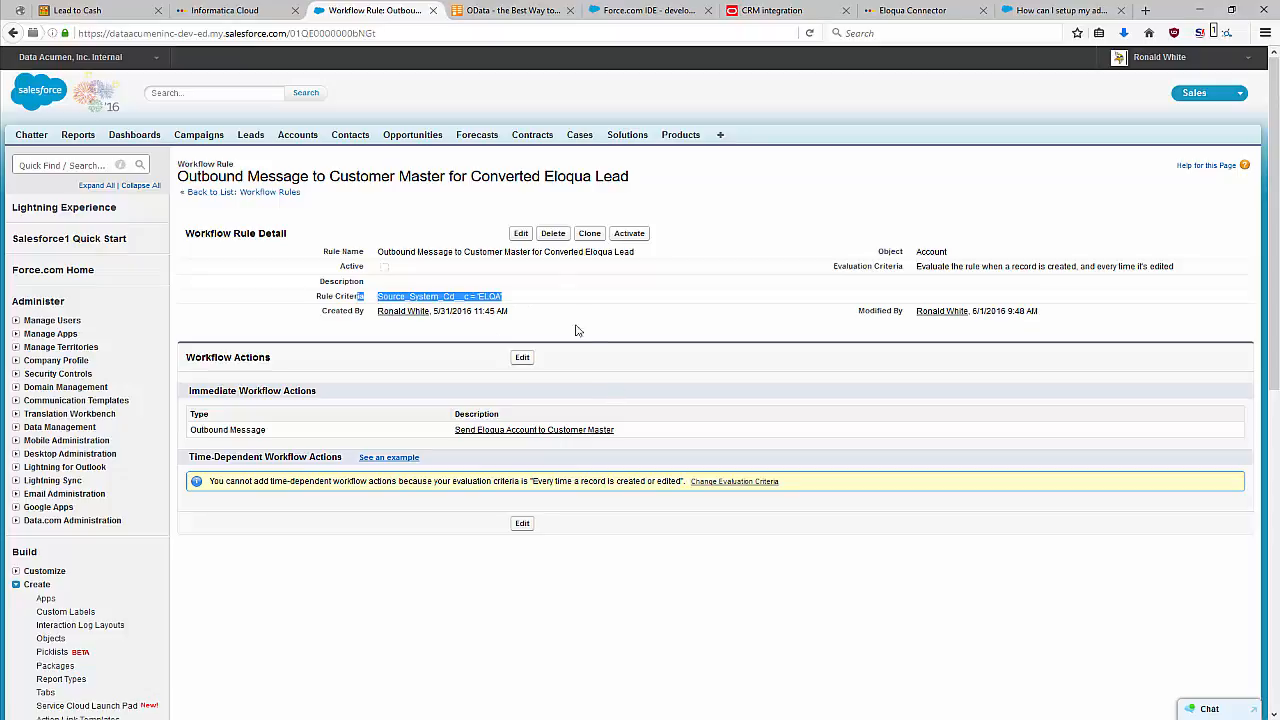
pyautogui.click(566, 292)
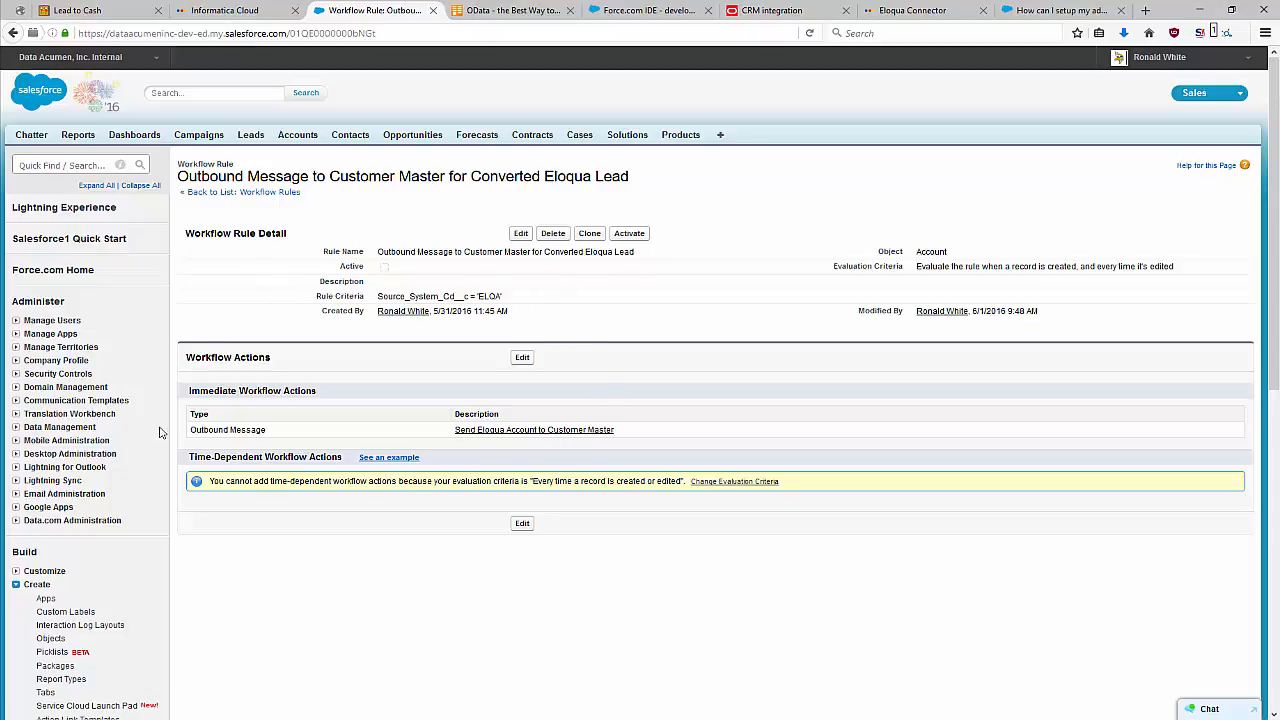
# Open the Send Eloqua Account to Customer Master outbound message, inspect its endpoint URL in edit mode and leave without saving.
pyautogui.click(515, 437)
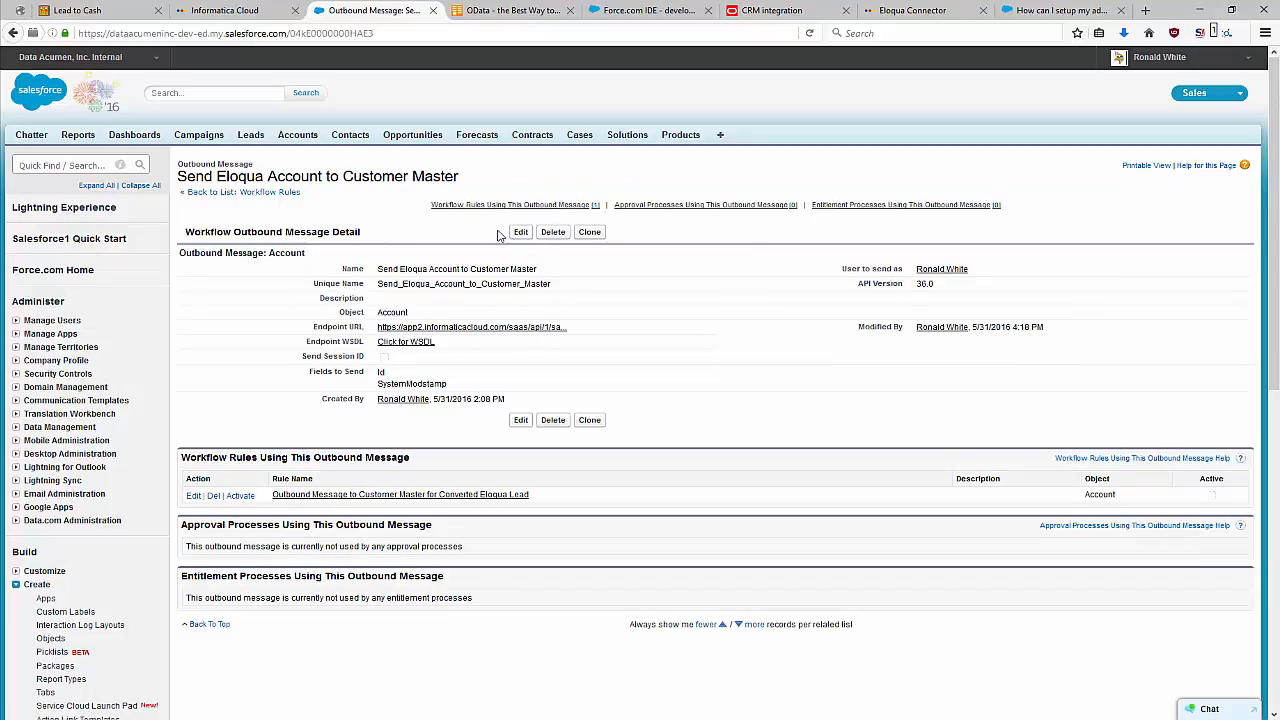
pyautogui.click(520, 233)
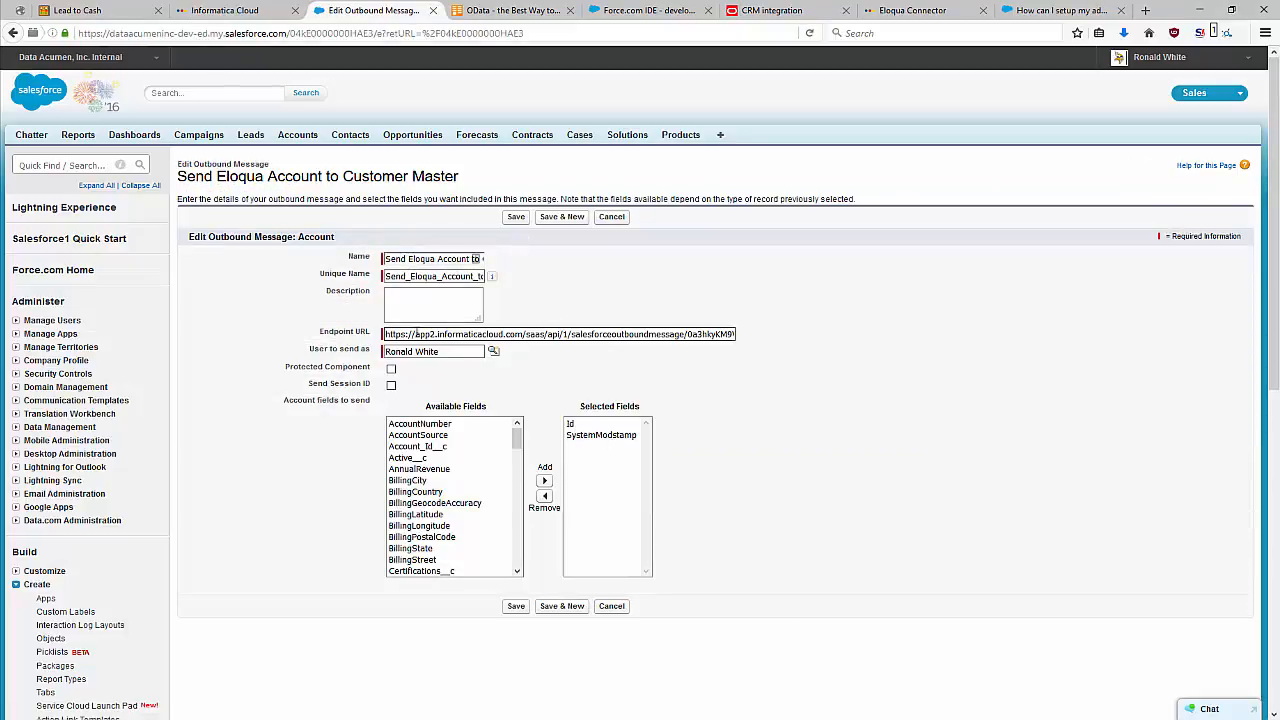
pyautogui.moveTo(412, 334); pyautogui.dragTo(814, 323)
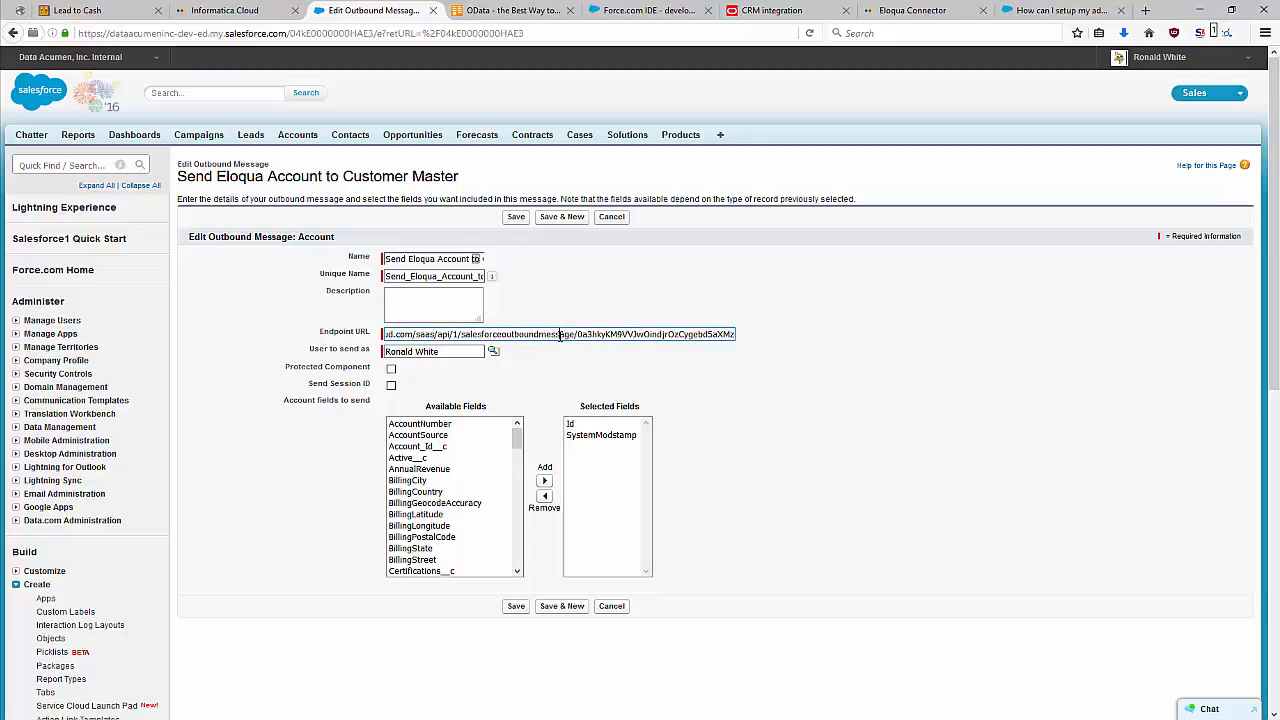
pyautogui.moveTo(563, 334); pyautogui.dragTo(380, 334)
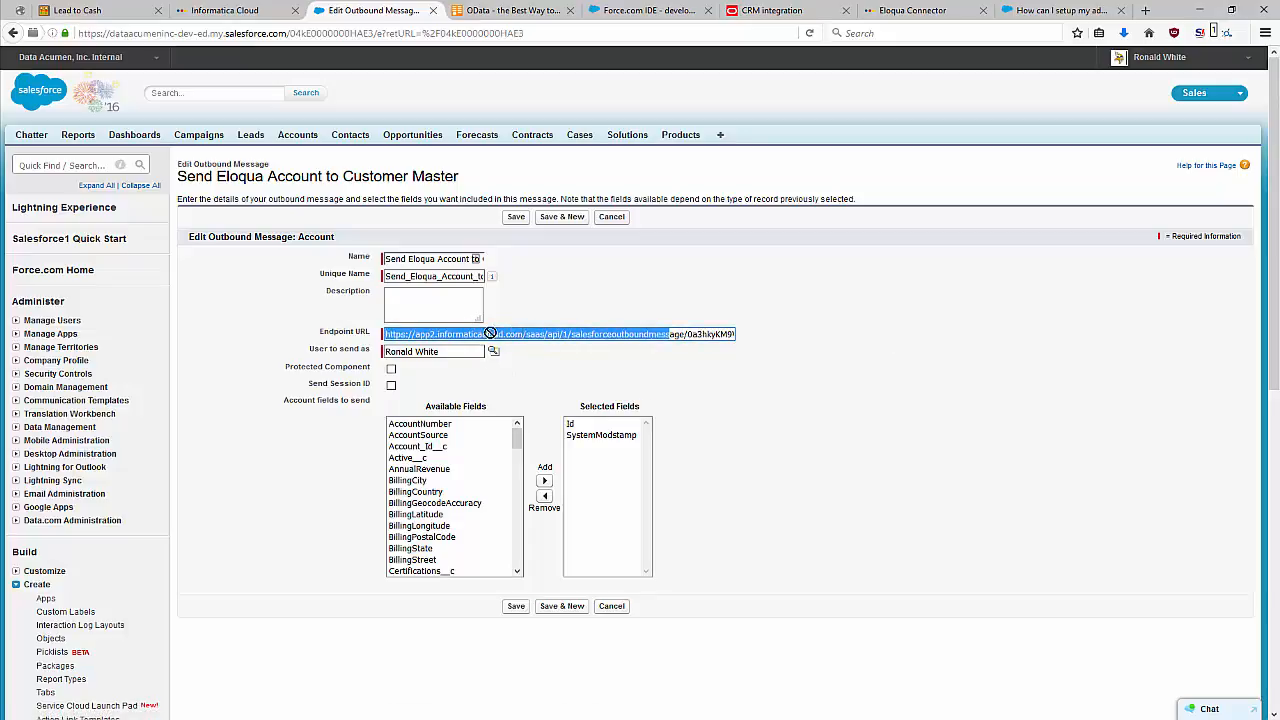
pyautogui.click(619, 220)
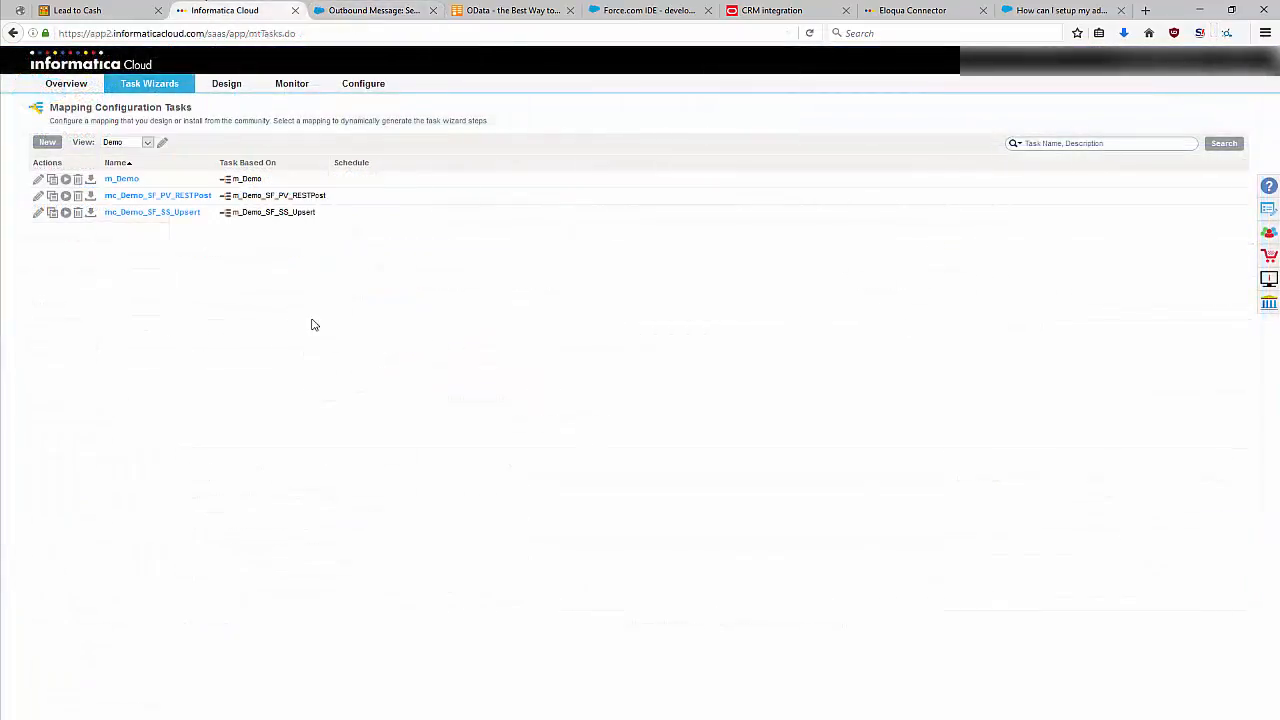
# Switch to Informatica Cloud, view the mc_Demo_SF_SS_Upsert task and check the real-time endpoint URL in its schedule settings.
pyautogui.click(166, 213)
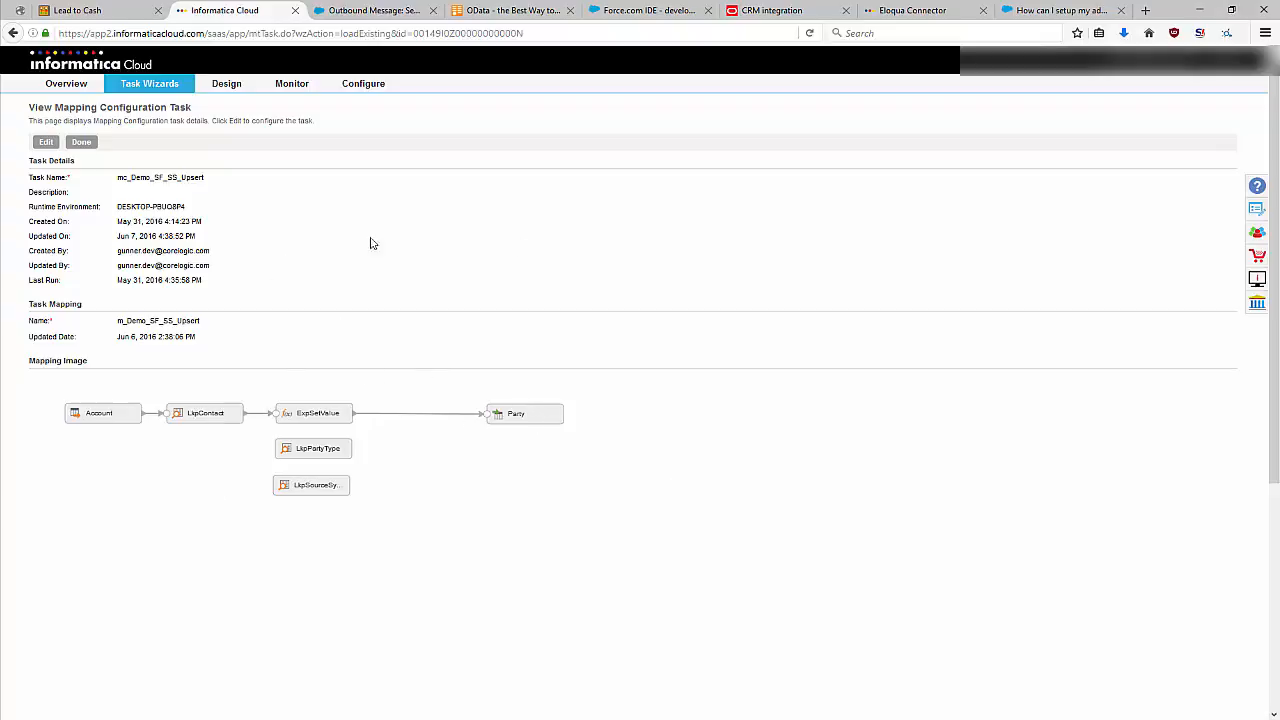
pyautogui.click(89, 146)
pyautogui.click(39, 214)
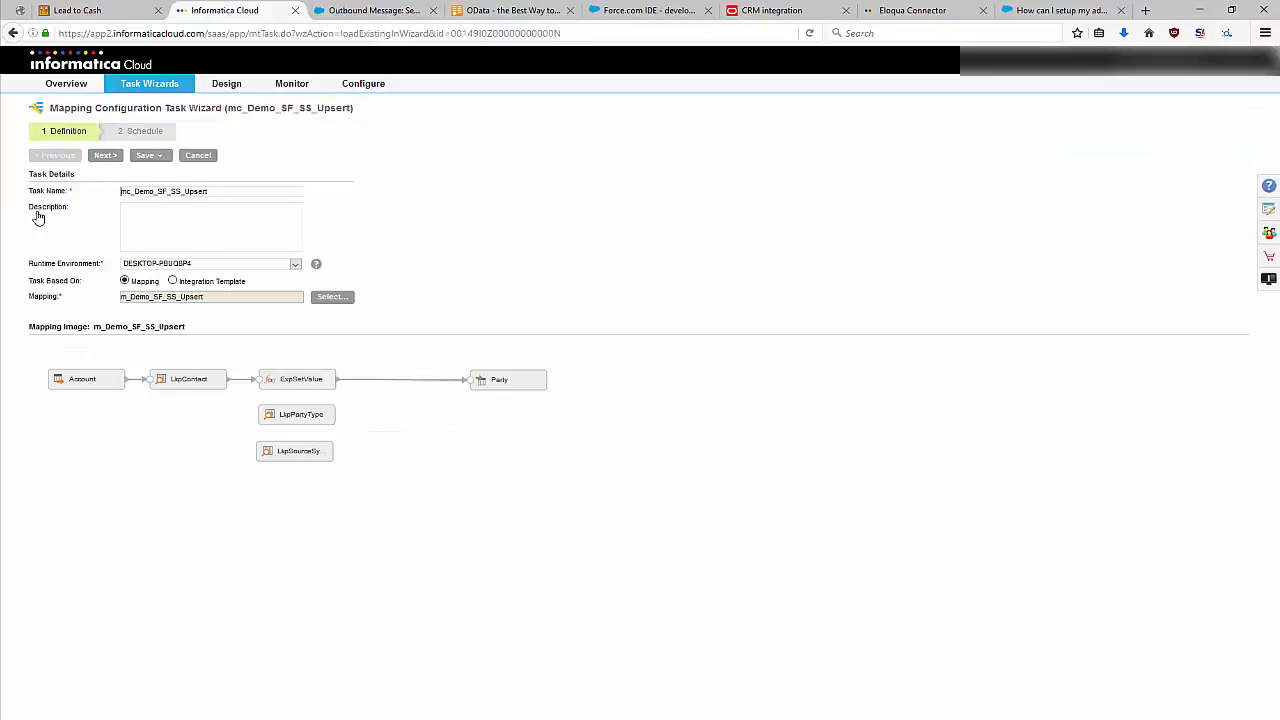
pyautogui.click(144, 134)
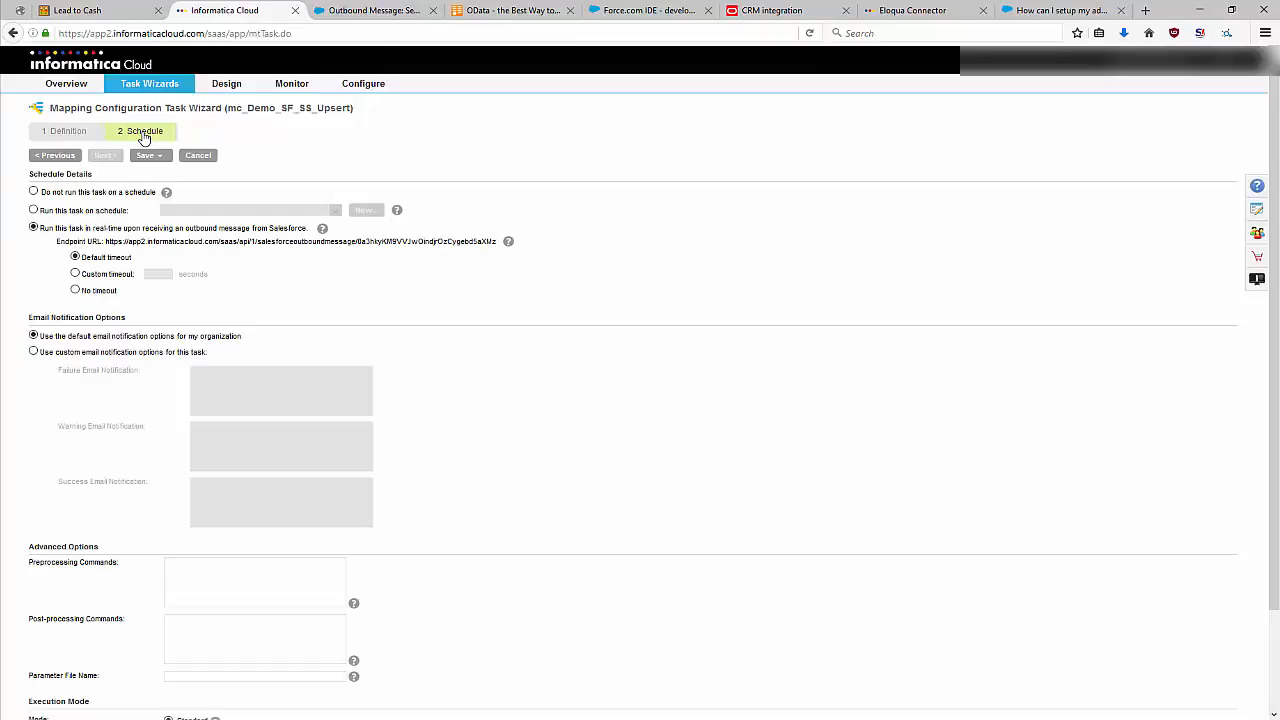
pyautogui.moveTo(104, 241); pyautogui.dragTo(498, 243)
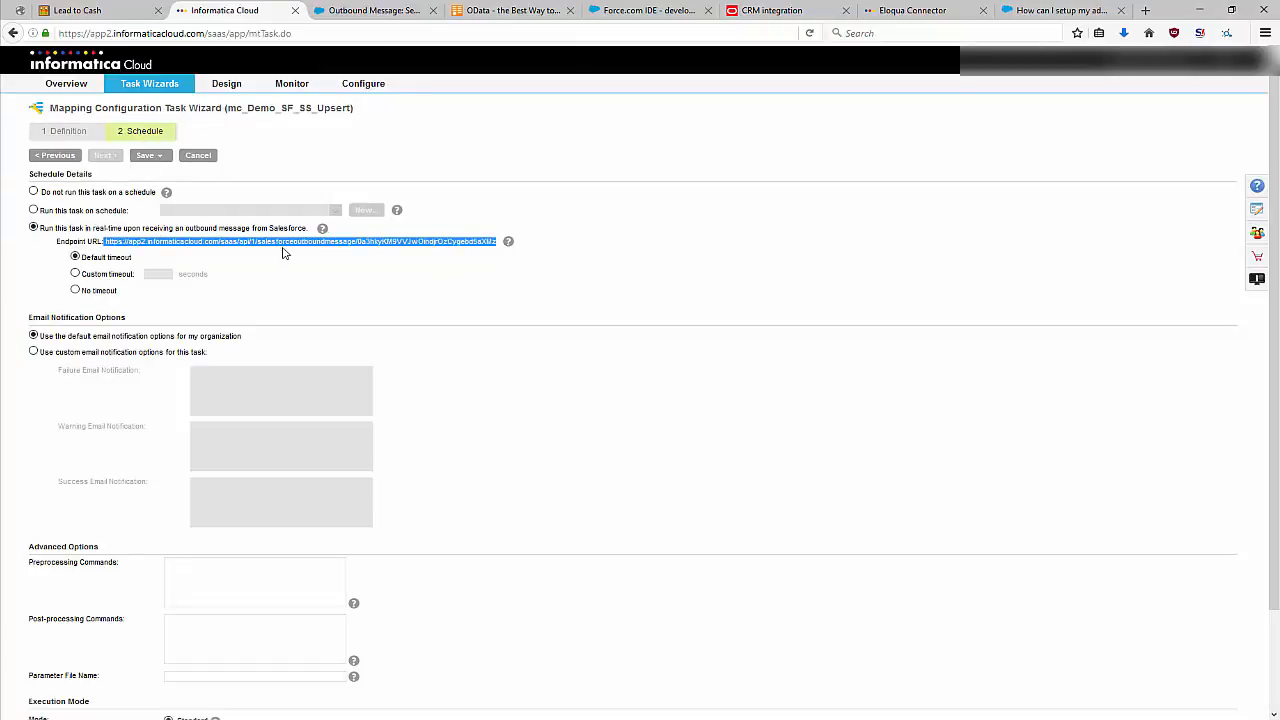
# Switch back to Salesforce, compare the outbound message's endpoint URL with the Informatica task's and cancel the edit.
pyautogui.click(375, 14)
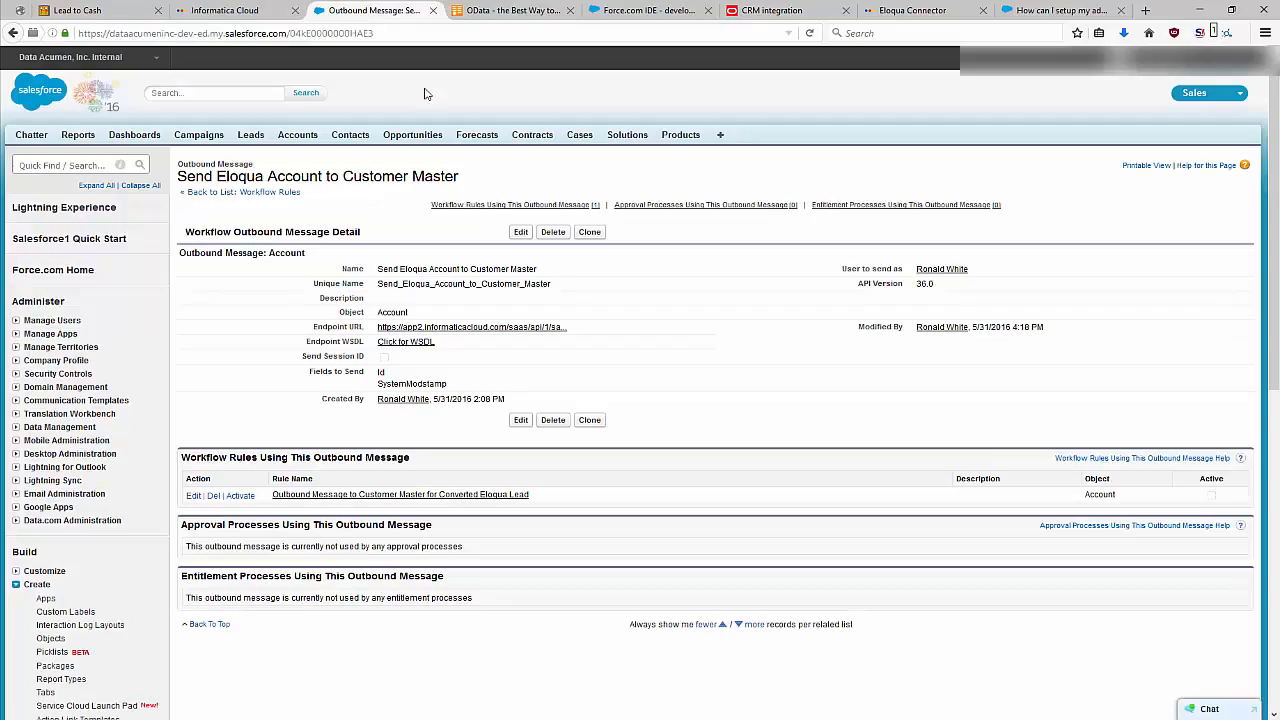
pyautogui.click(521, 233)
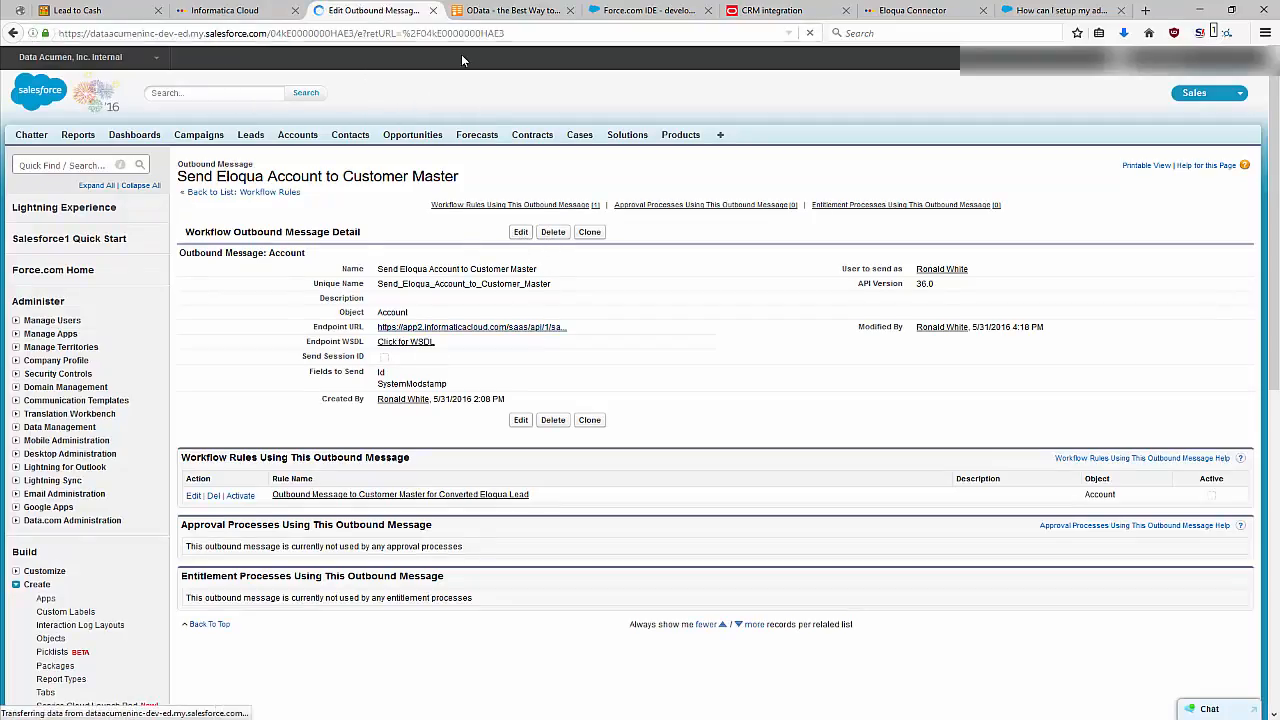
pyautogui.moveTo(625, 334); pyautogui.dragTo(1004, 360)
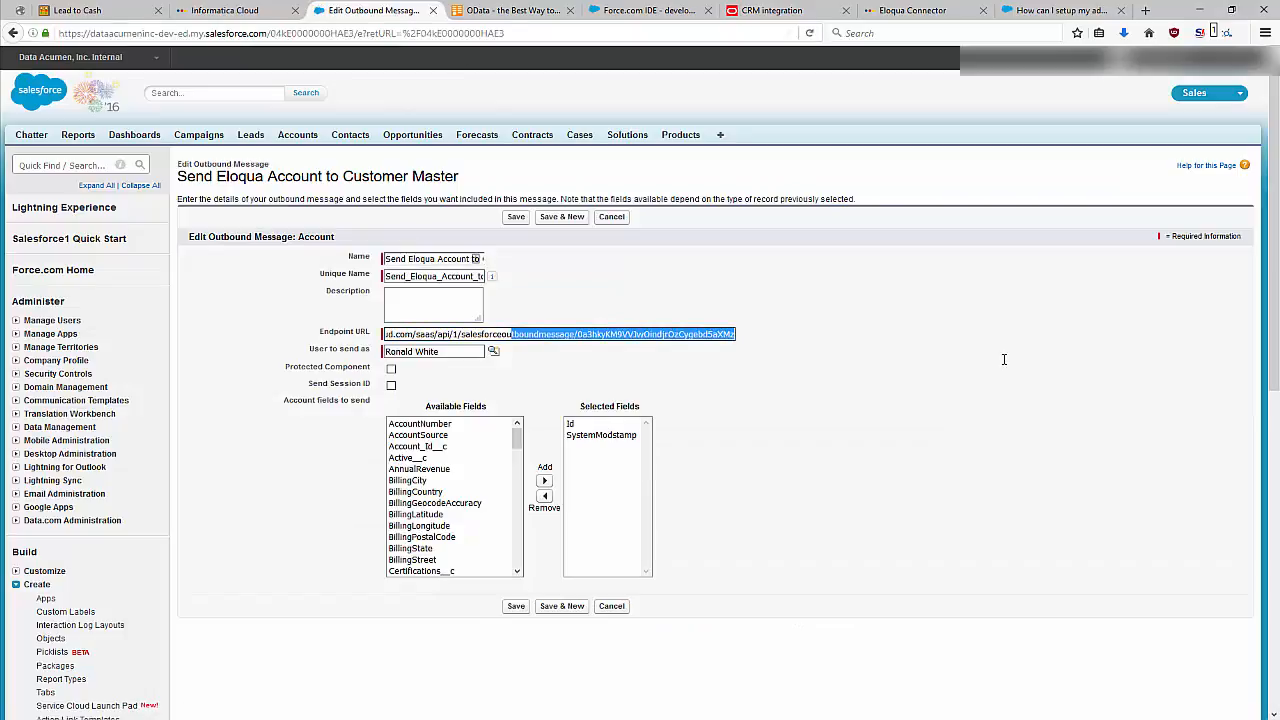
pyautogui.click(700, 331)
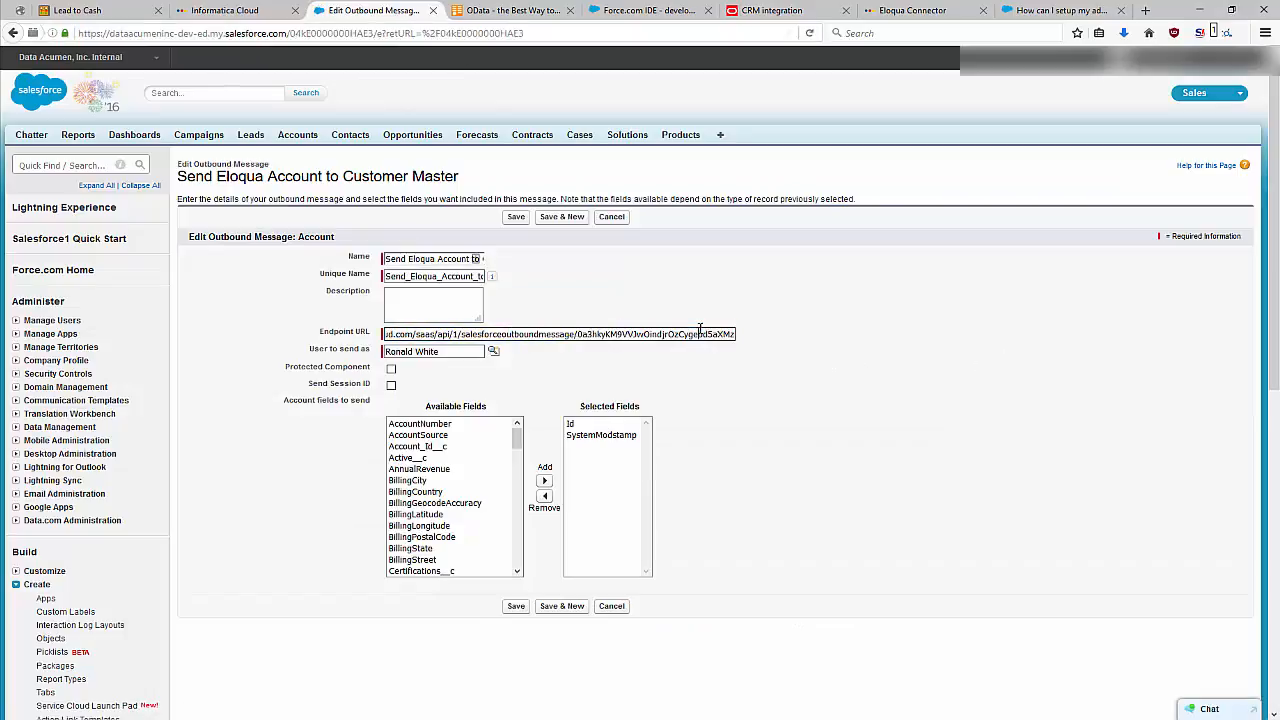
pyautogui.click(619, 217)
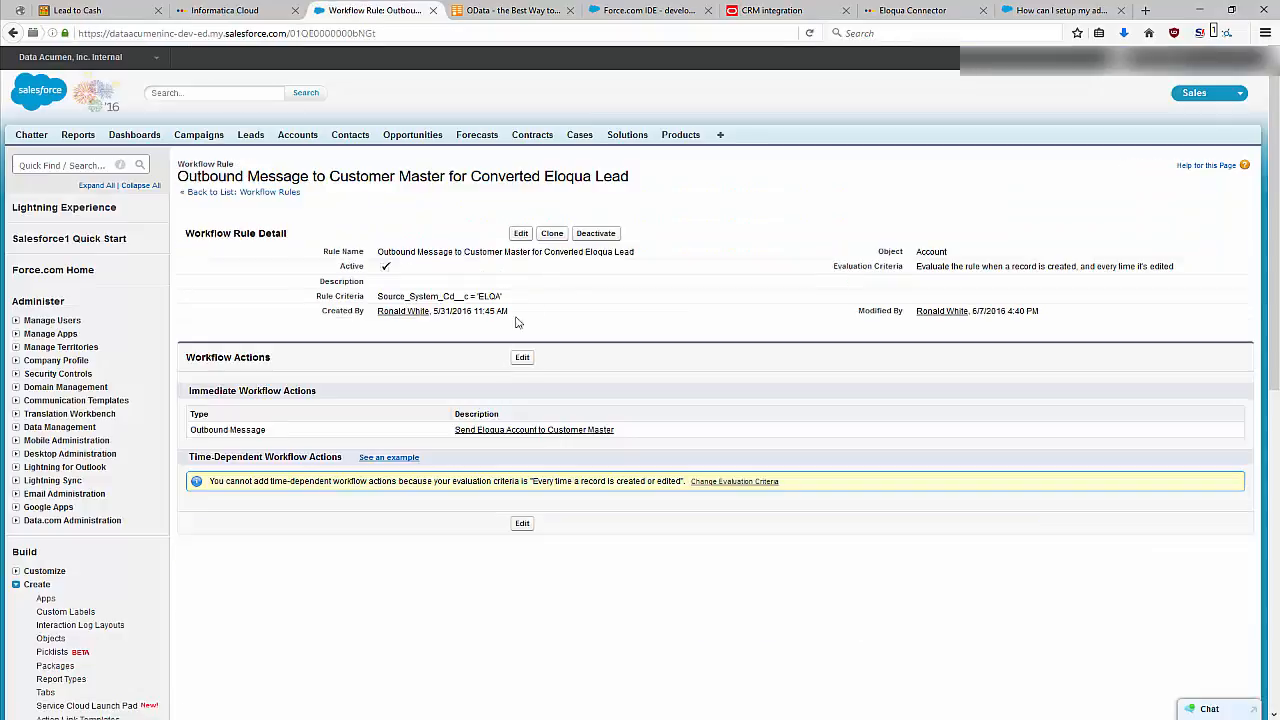
# Review the outbound message rule's criteria and evaluation setting, and switch to Informatica Cloud to check the mc_Demo_SF_SS_Upsert run.
pyautogui.moveTo(525, 303); pyautogui.dragTo(396, 293)
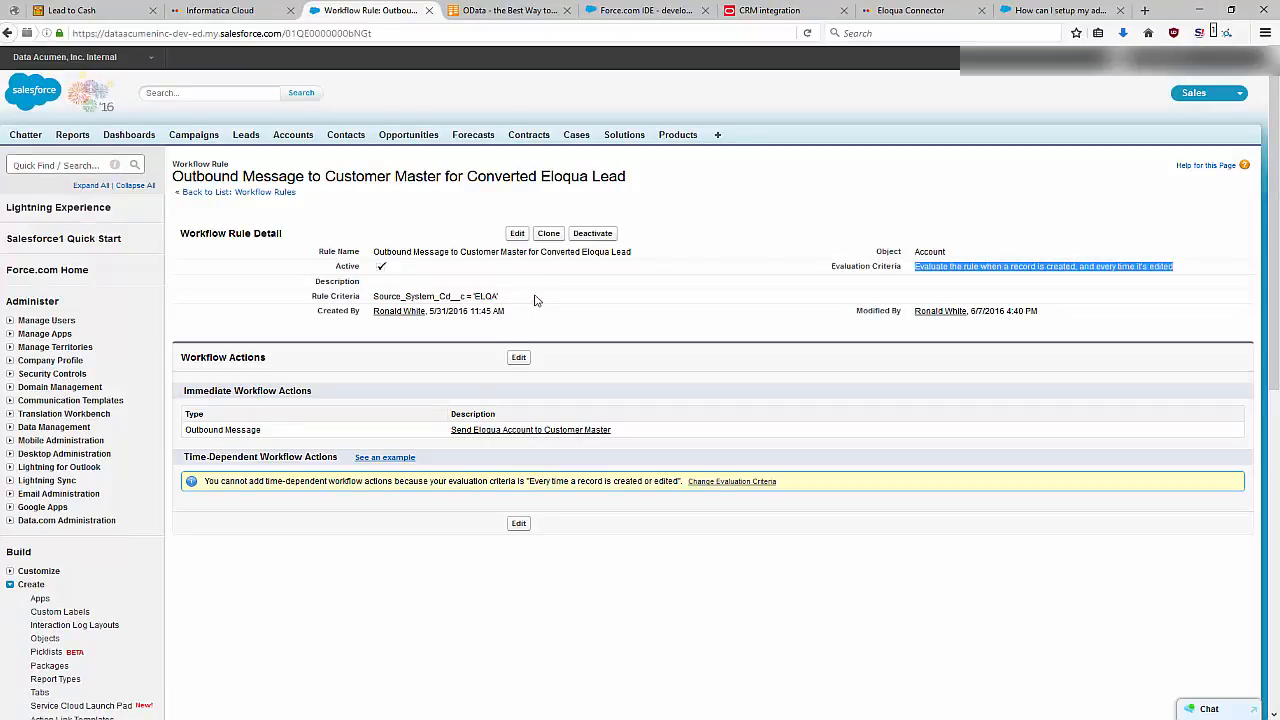
pyautogui.click(255, 12)
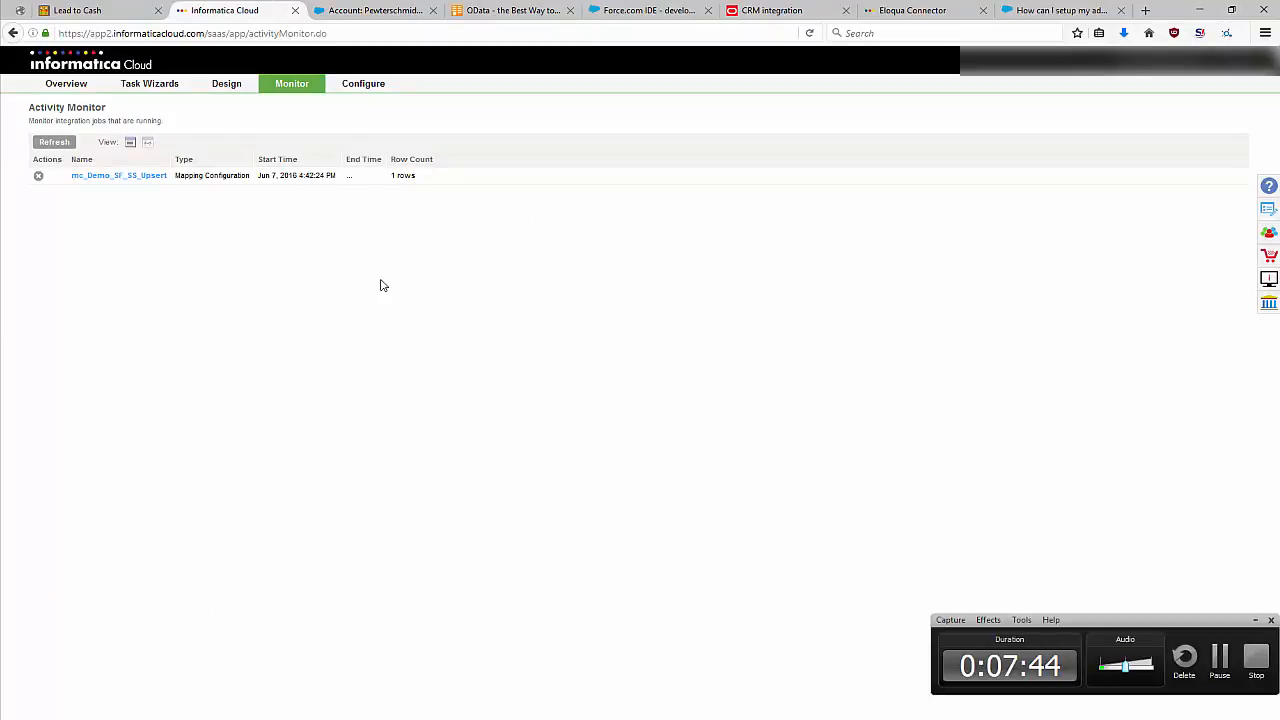
pyautogui.click(1254, 621)
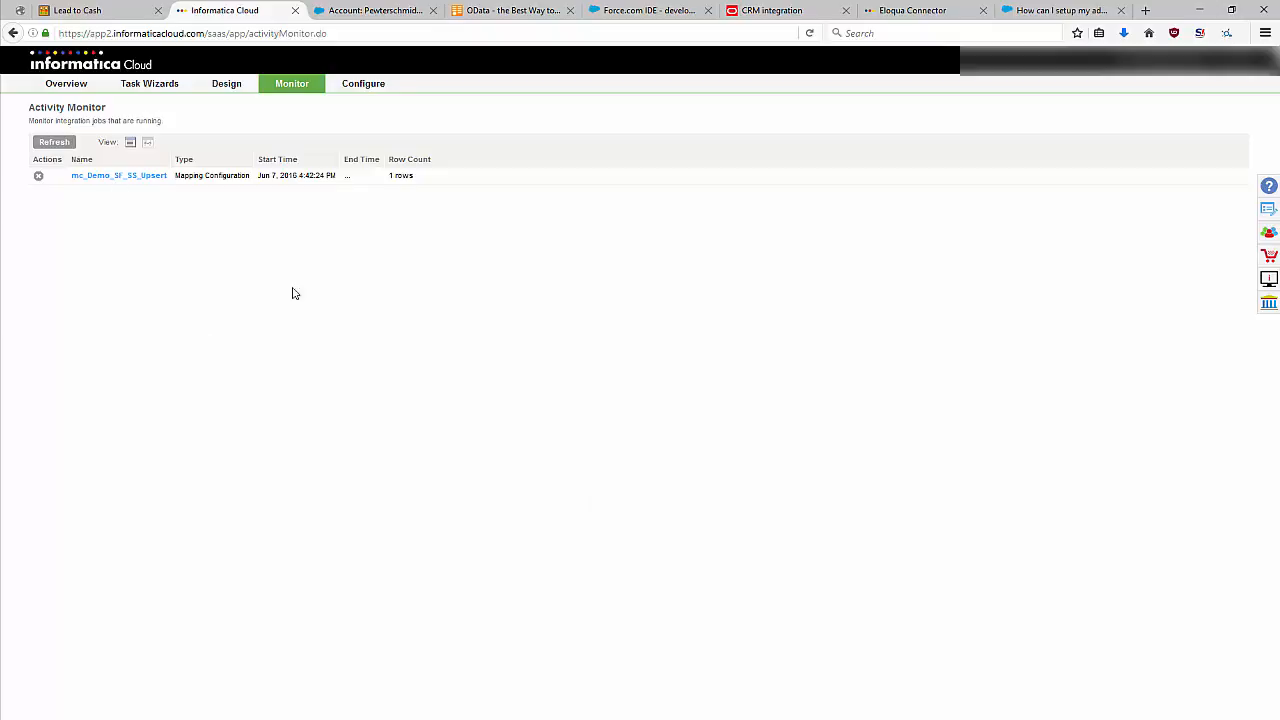
# Check the Pewterschmidt Industries account in Salesforce, and in Informatica Cloud review the completed mc_Demo_SF_SS_Upsert job's details in the activity log.
pyautogui.click(378, 12)
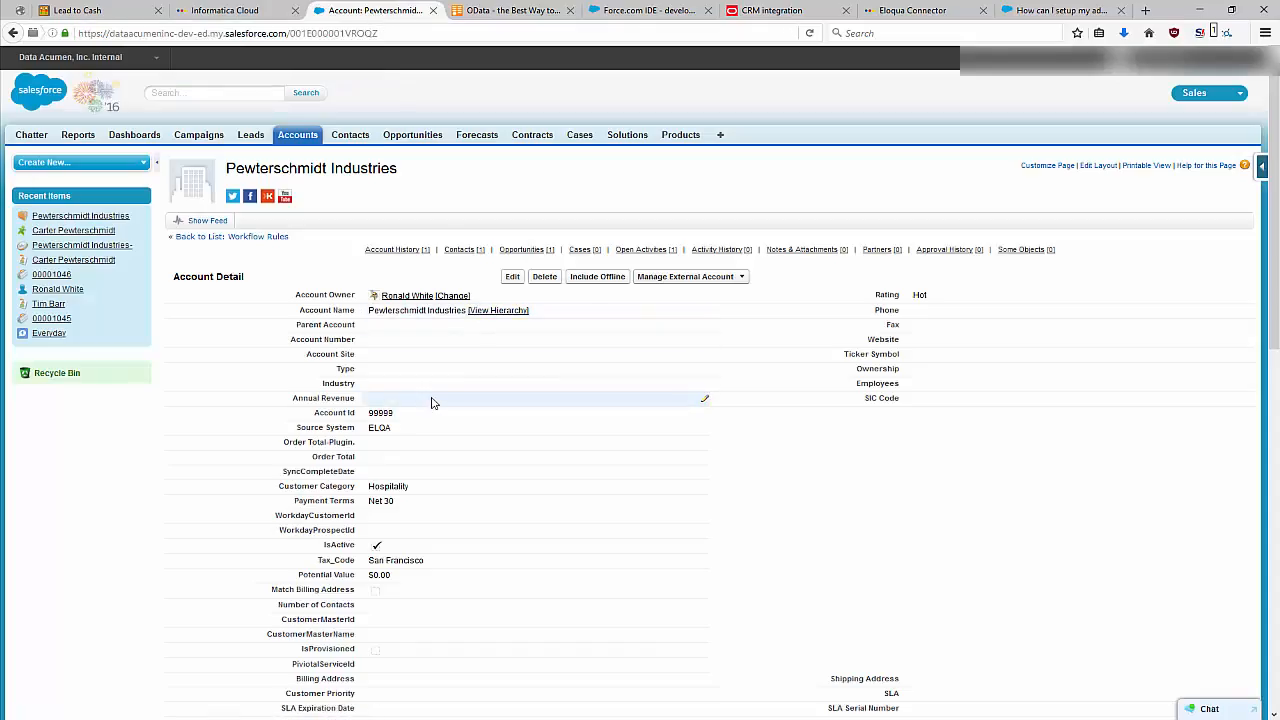
pyautogui.click(250, 12)
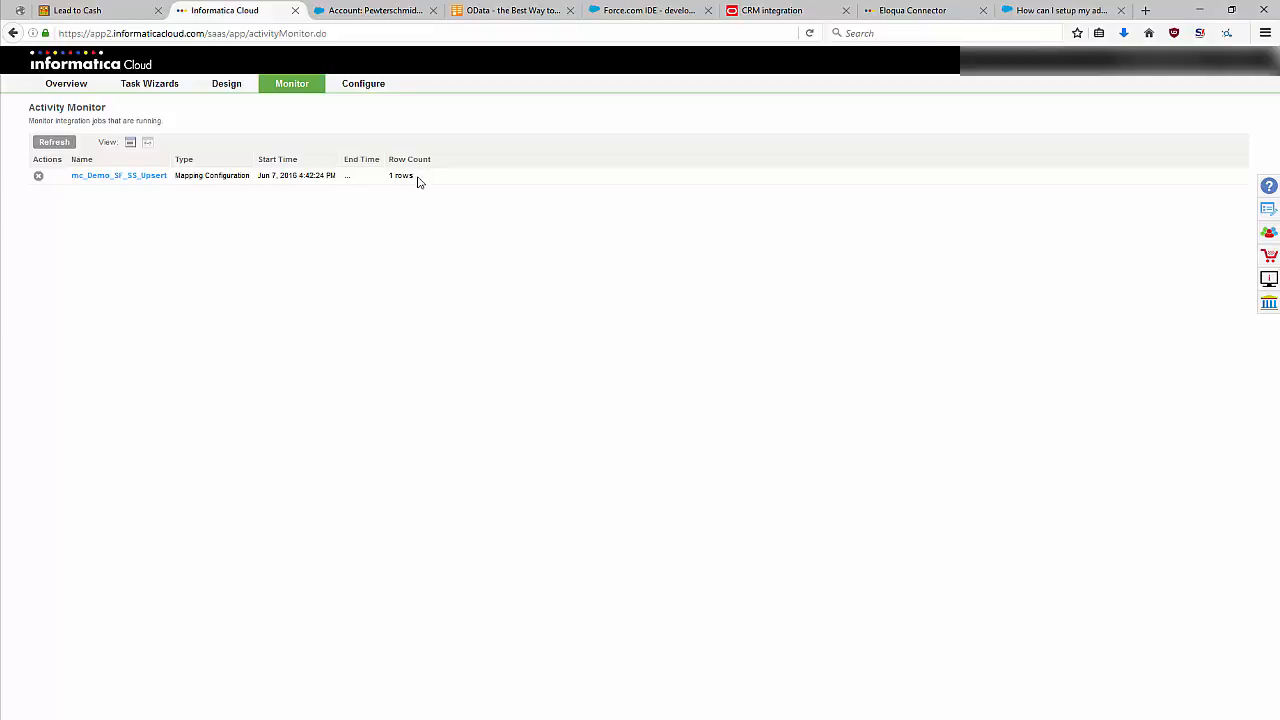
pyautogui.click(147, 141)
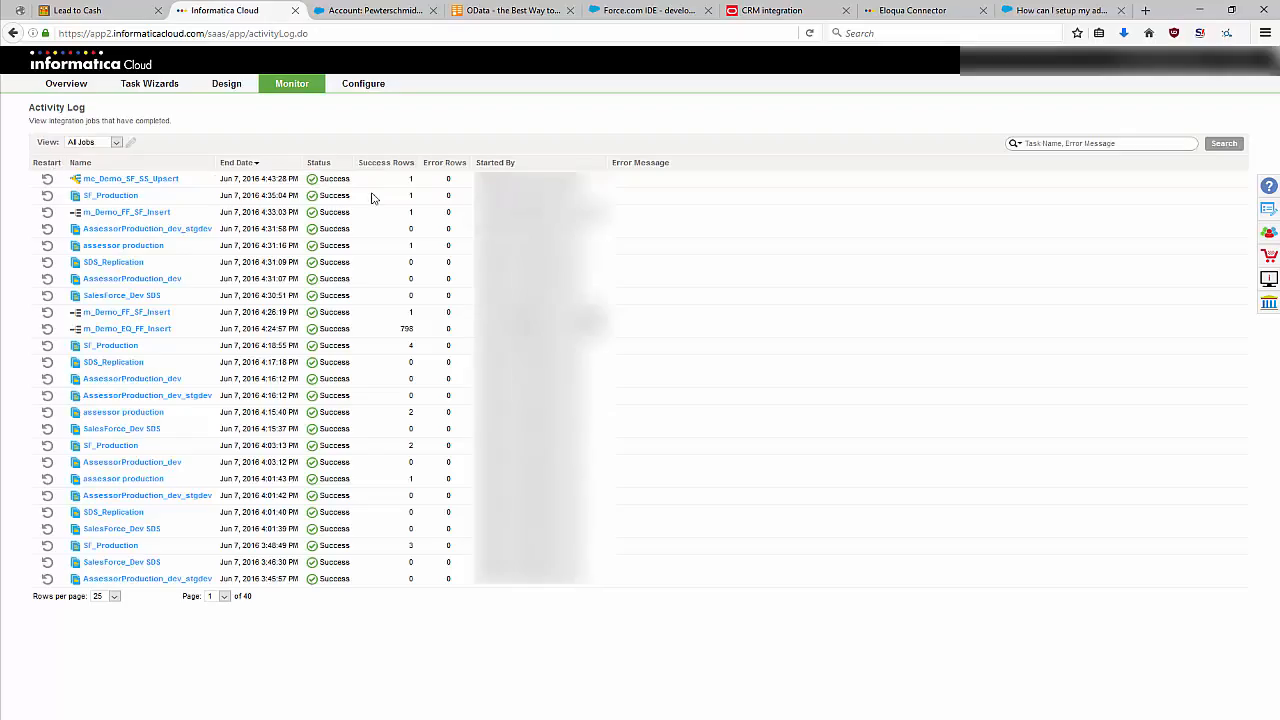
pyautogui.click(178, 178)
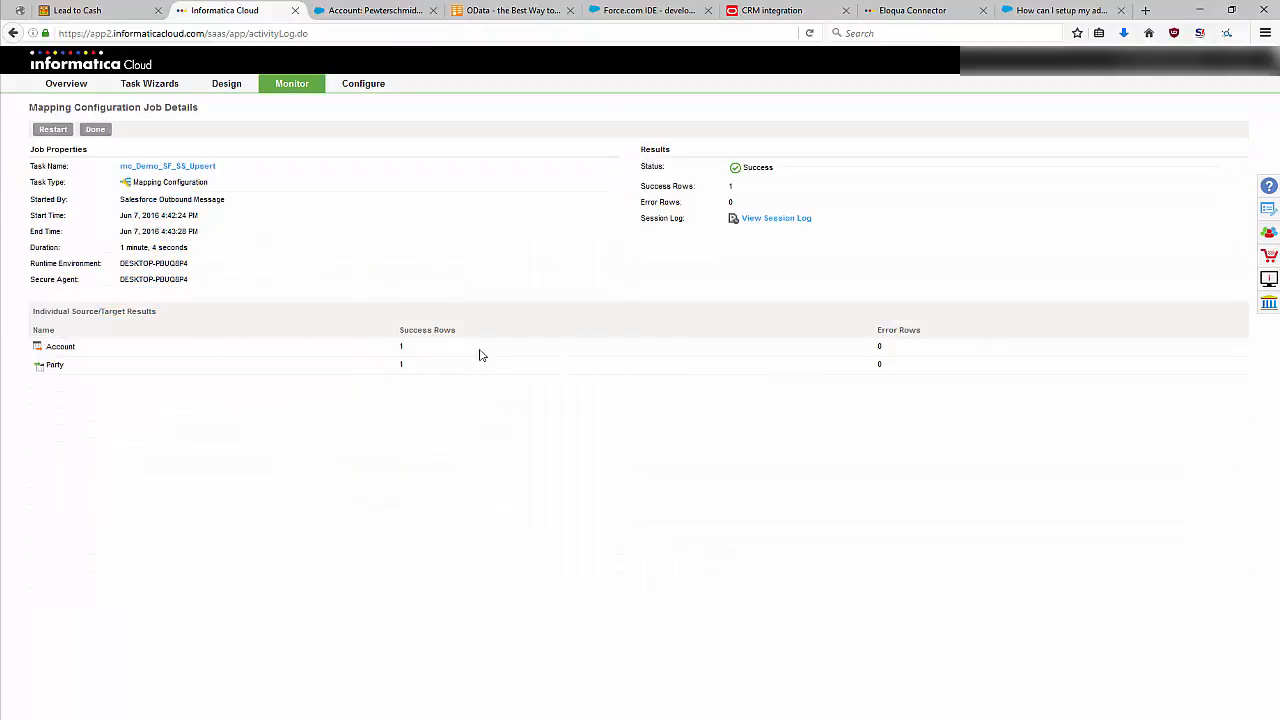
# Switch to SQL Server Management Studio, run the joined Party query with type and source system names, and inspect the new customer's name and VersionID.
pyautogui.hotkey('alt', 'Tab')
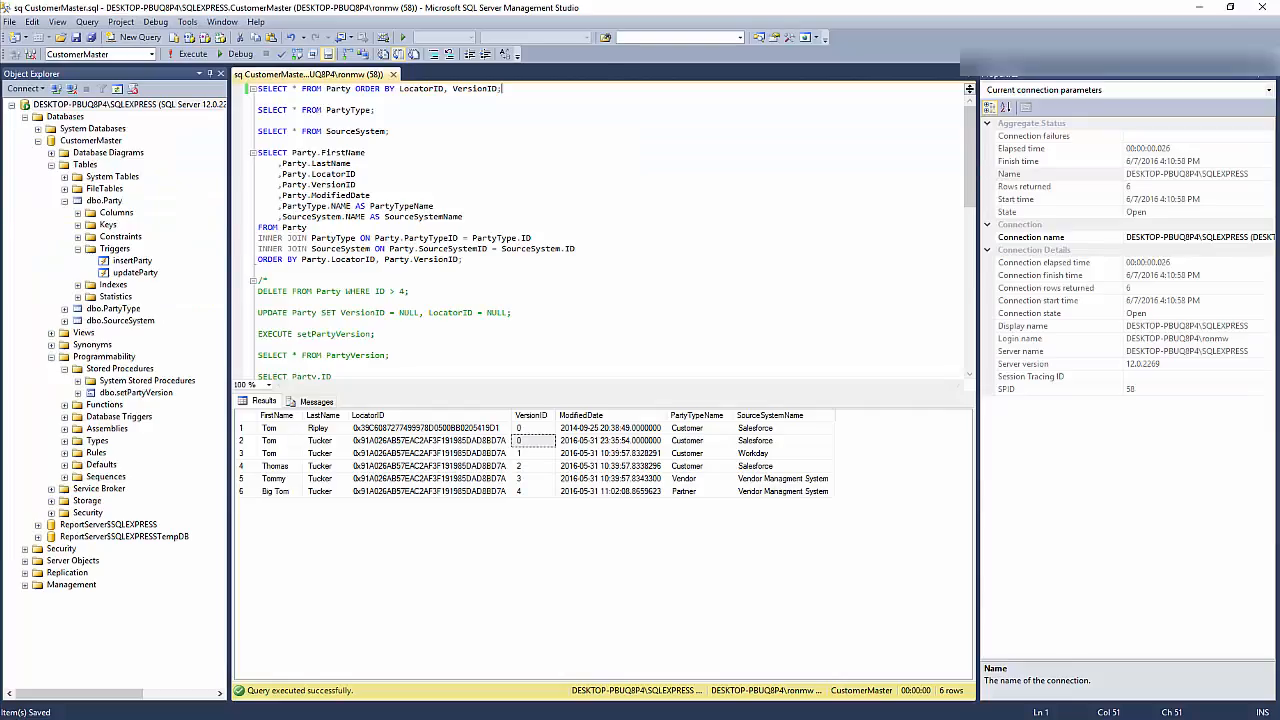
pyautogui.moveTo(470, 265); pyautogui.dragTo(256, 152)
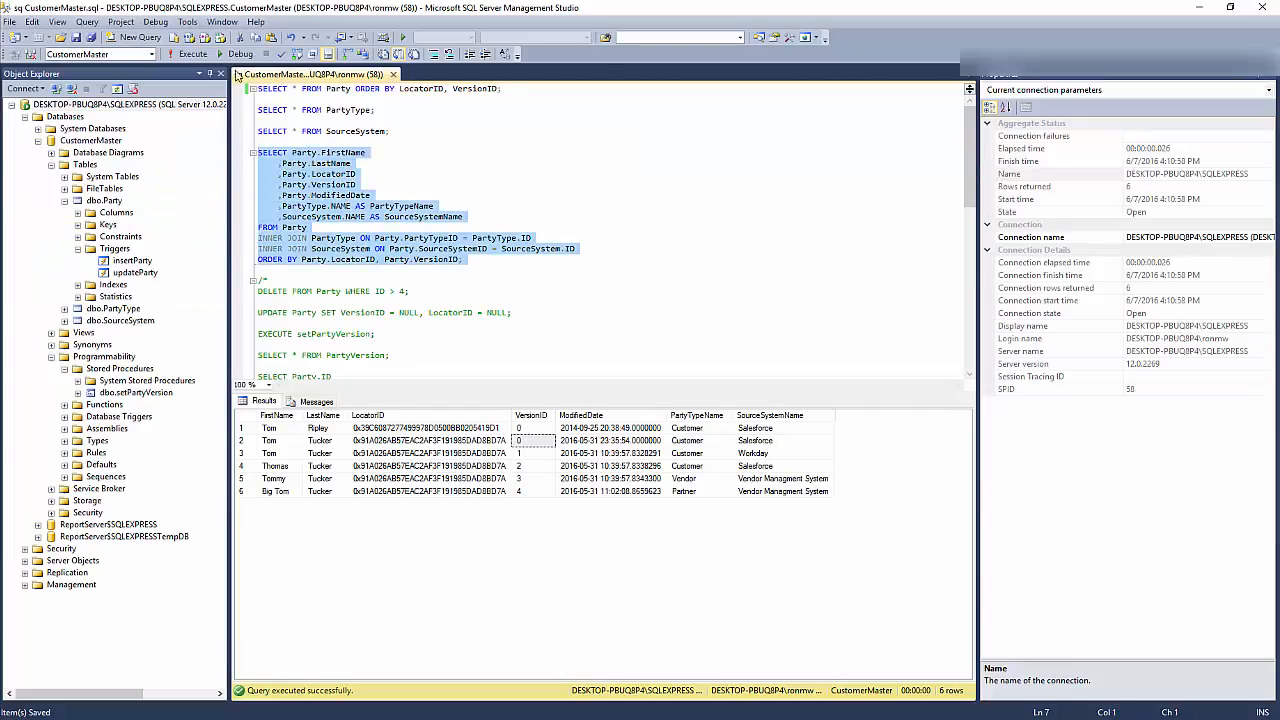
pyautogui.click(190, 55)
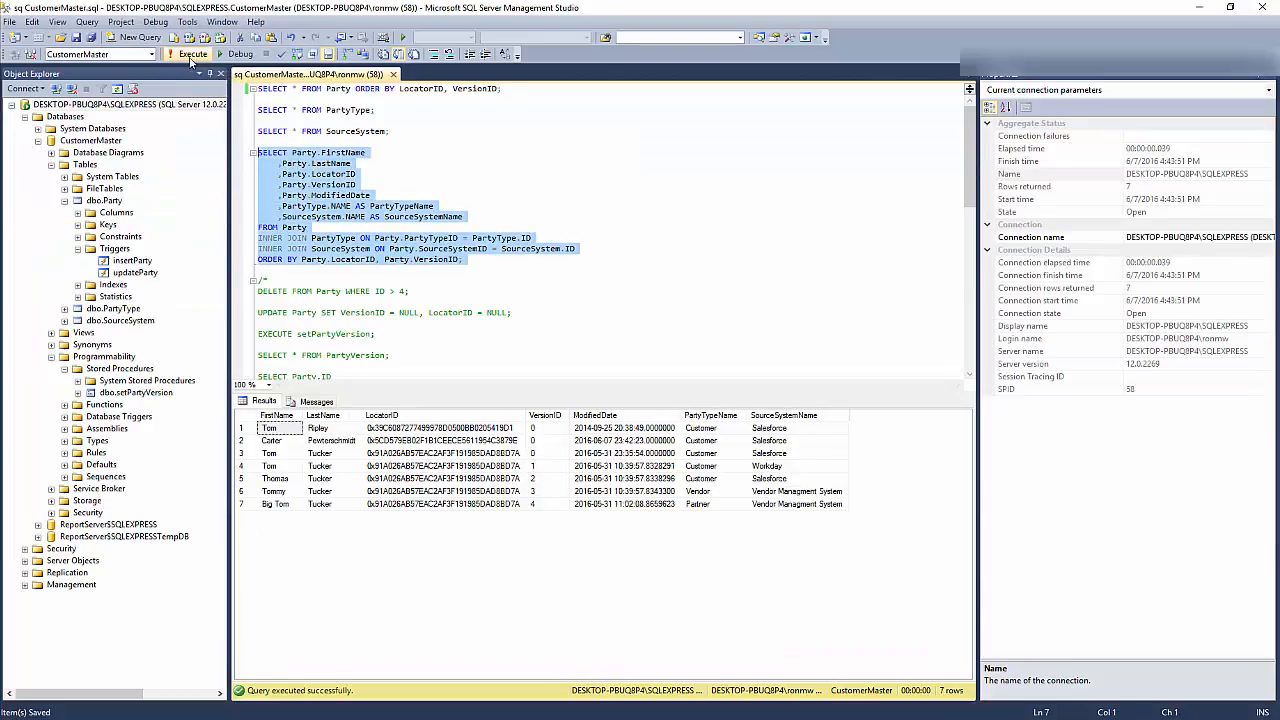
pyautogui.click(290, 441)
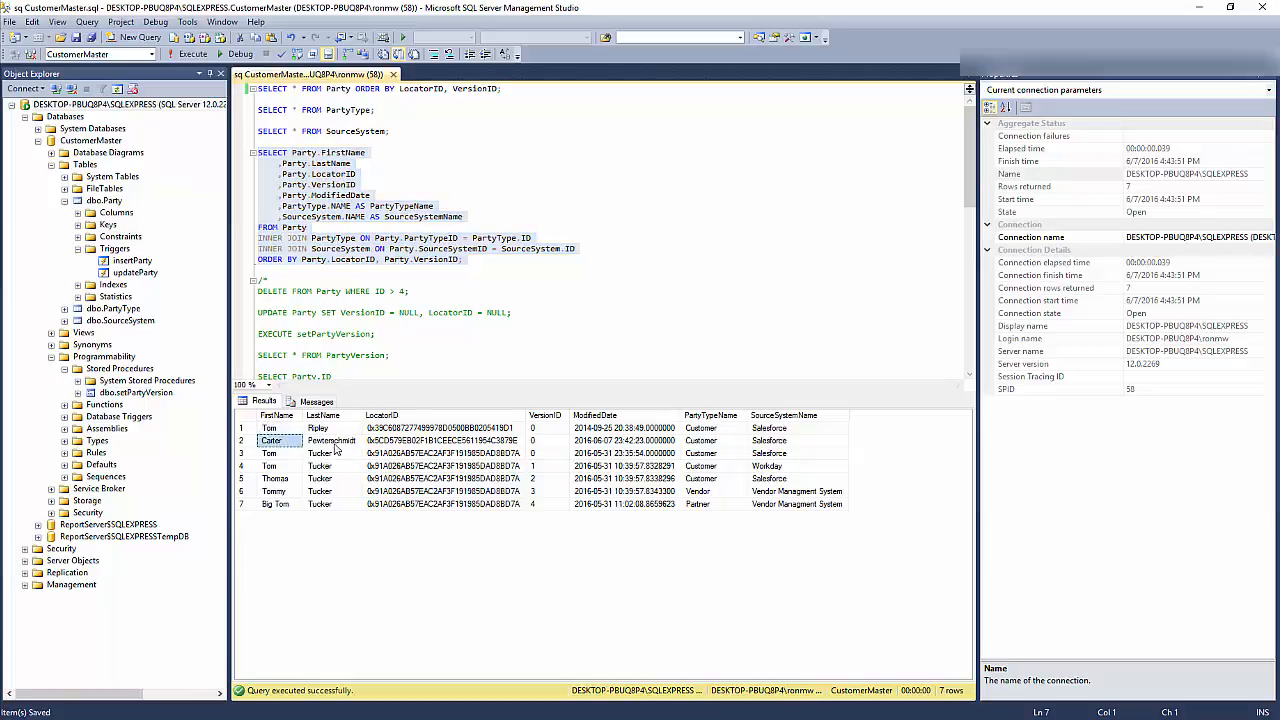
pyautogui.click(547, 444)
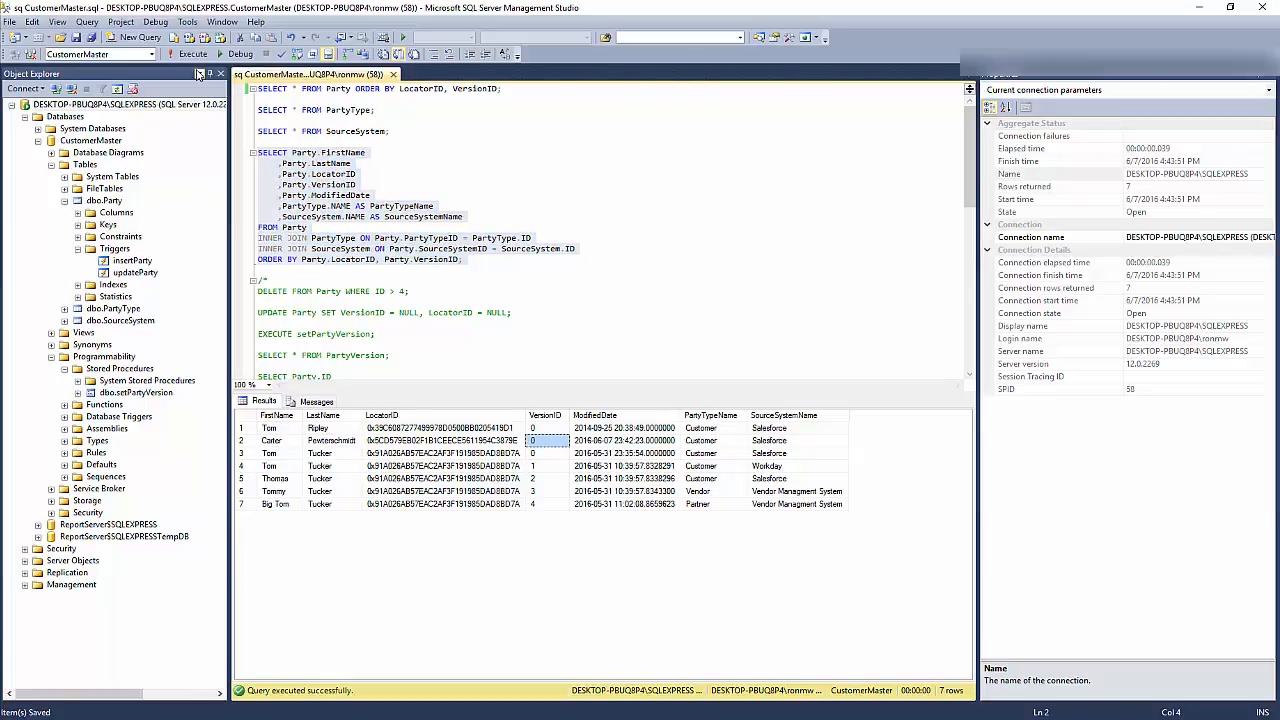
# View the Lead to Cash sequence diagram, and in SQL Server run SELECT * FROM Party ORDER BY LocatorID, VersionID to inspect the new customer's record.
pyautogui.click(57, 85)
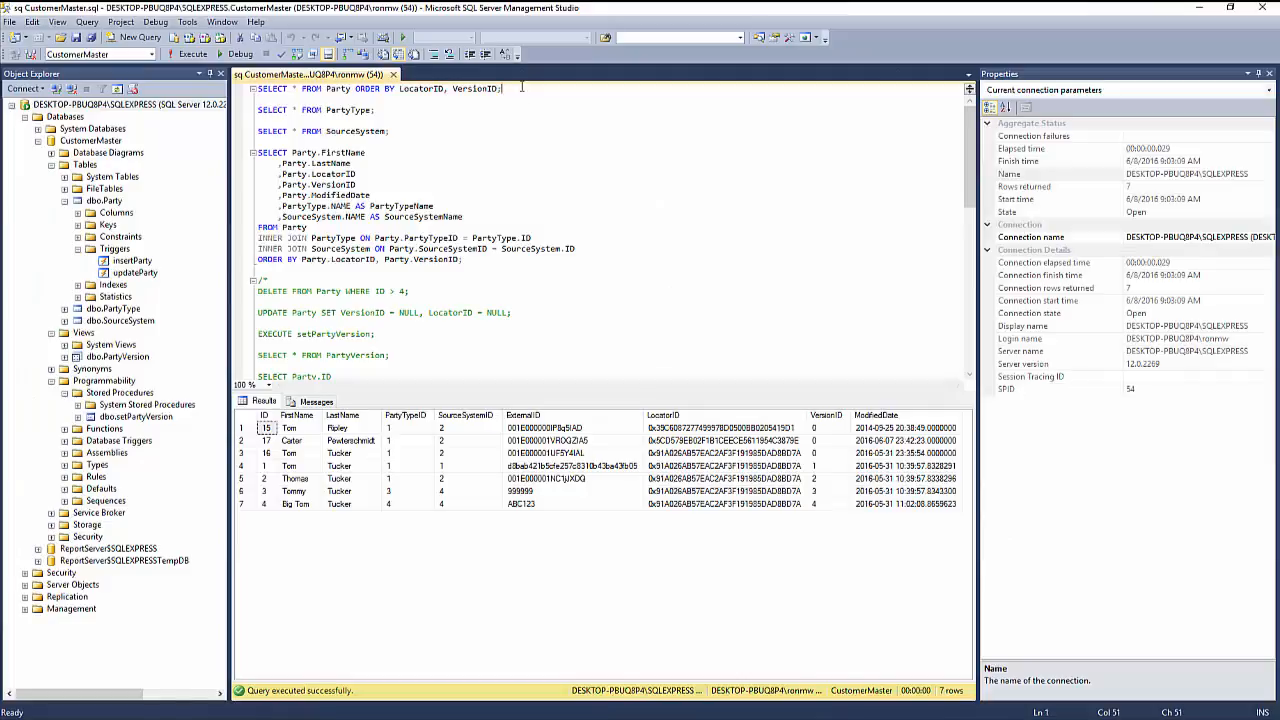
pyautogui.moveTo(500, 88); pyautogui.dragTo(212, 93)
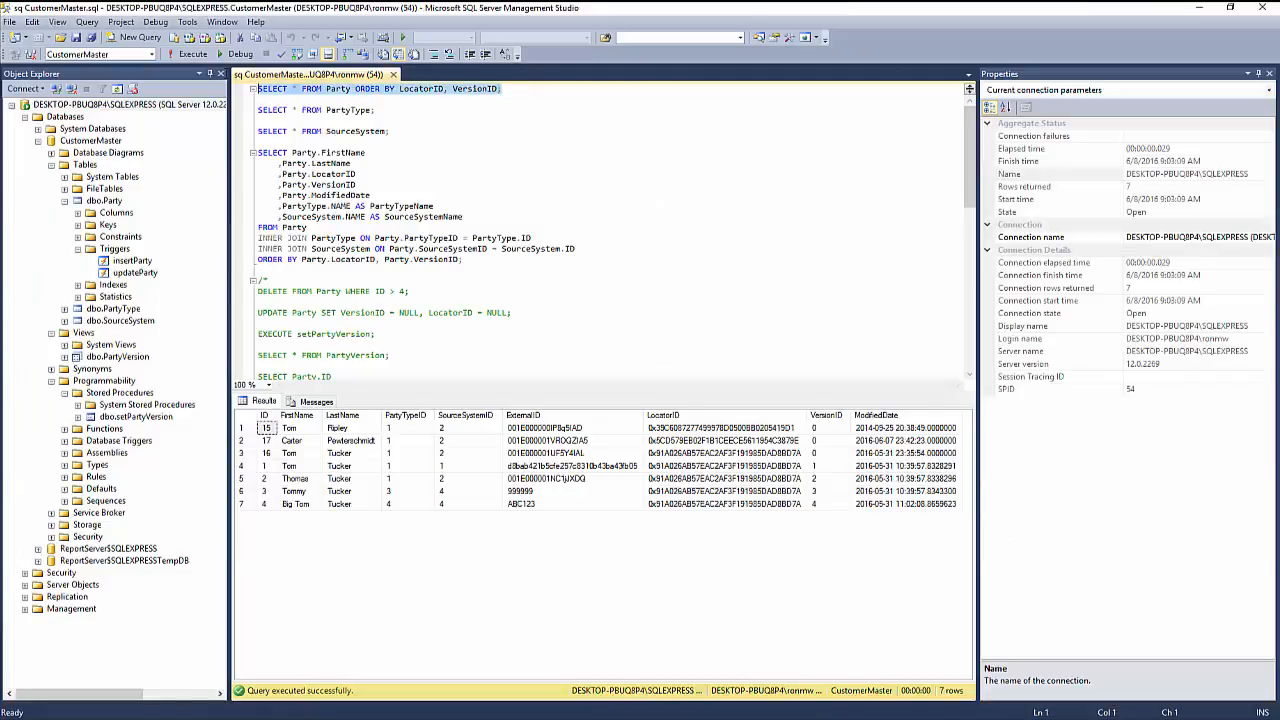
pyautogui.click(186, 55)
pyautogui.click(373, 444)
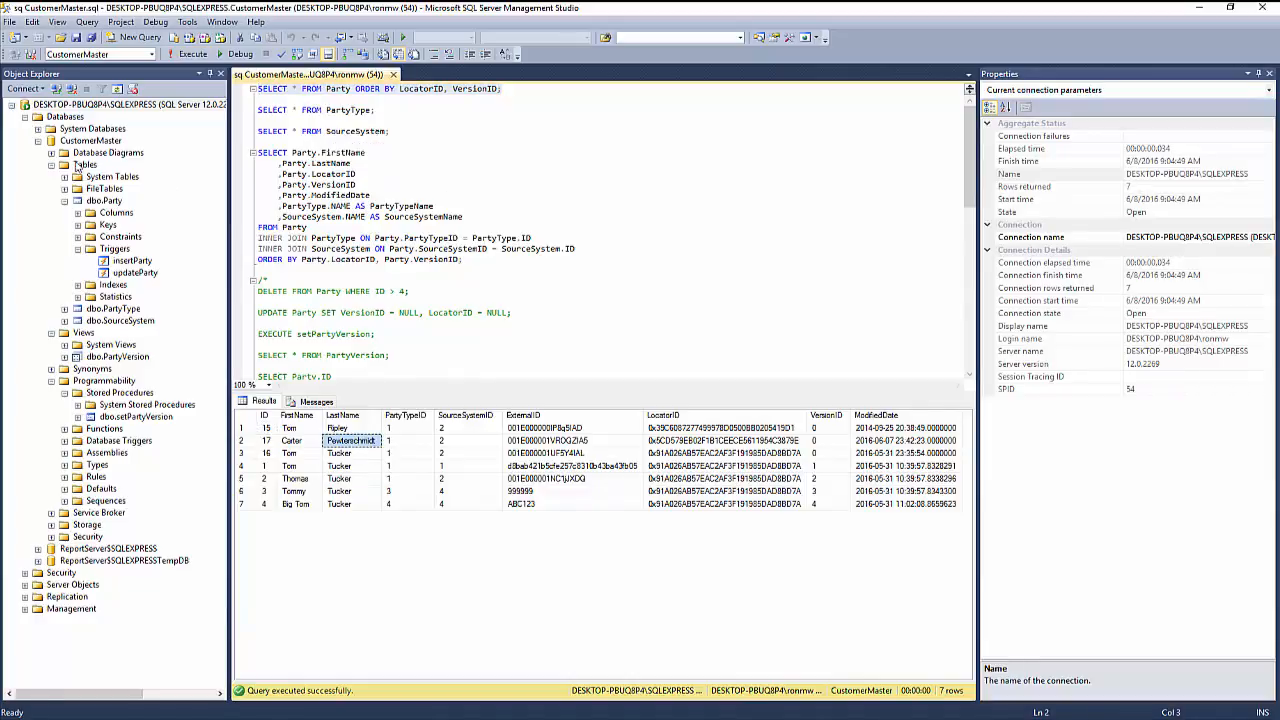
# Switch to Informatica Cloud and open the custom query of the Party source in the m_Demo_SS_SF_Update mapping.
pyautogui.hotkey('alt', 'Tab')
pyautogui.click(232, 11)
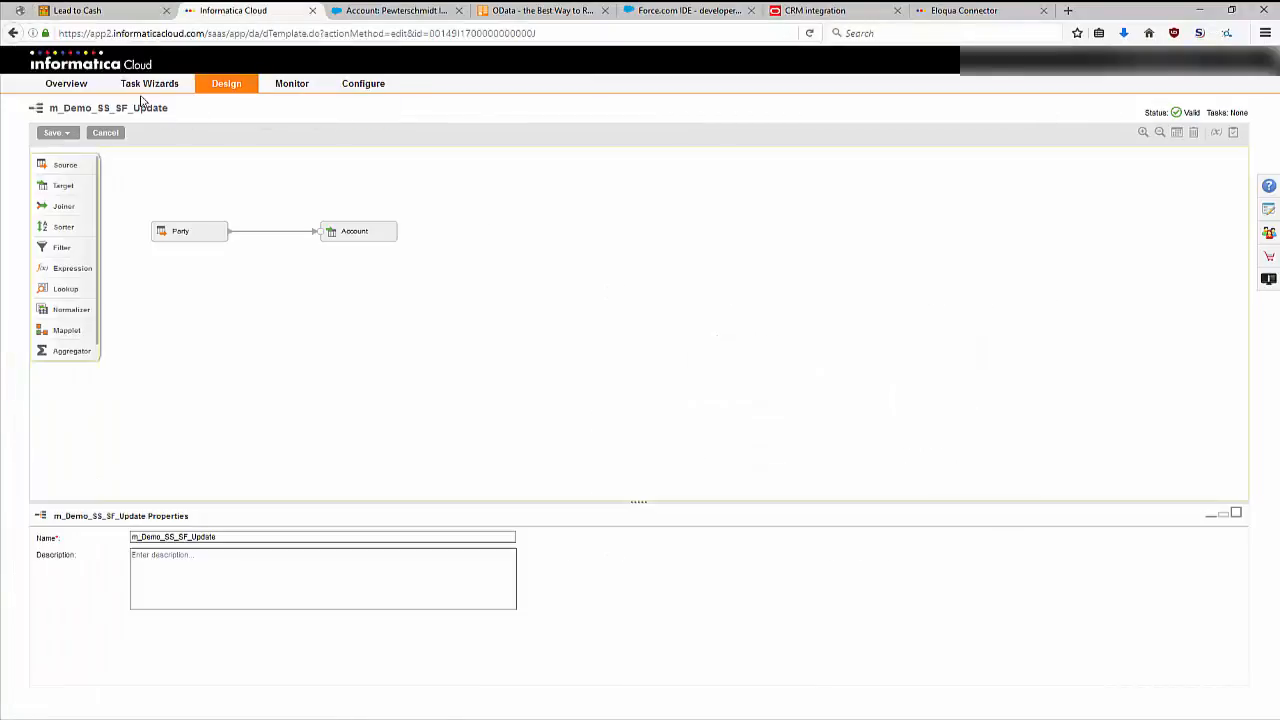
pyautogui.click(196, 231)
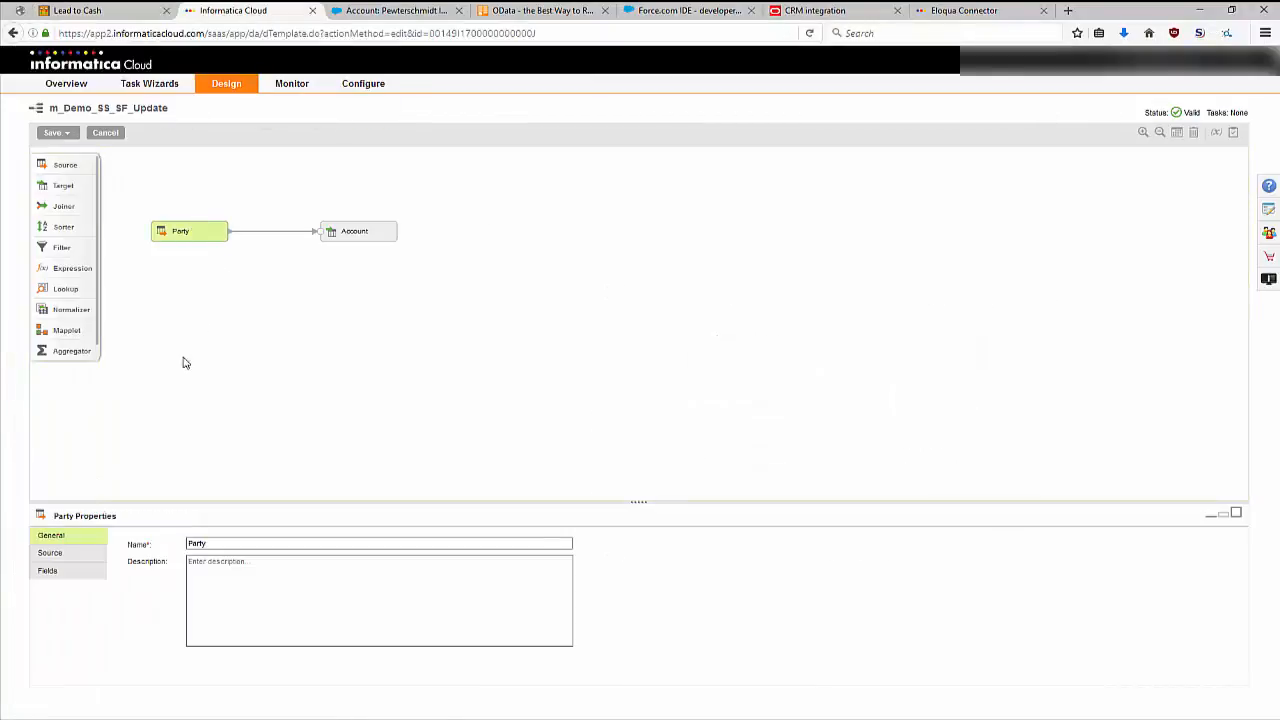
pyautogui.click(50, 553)
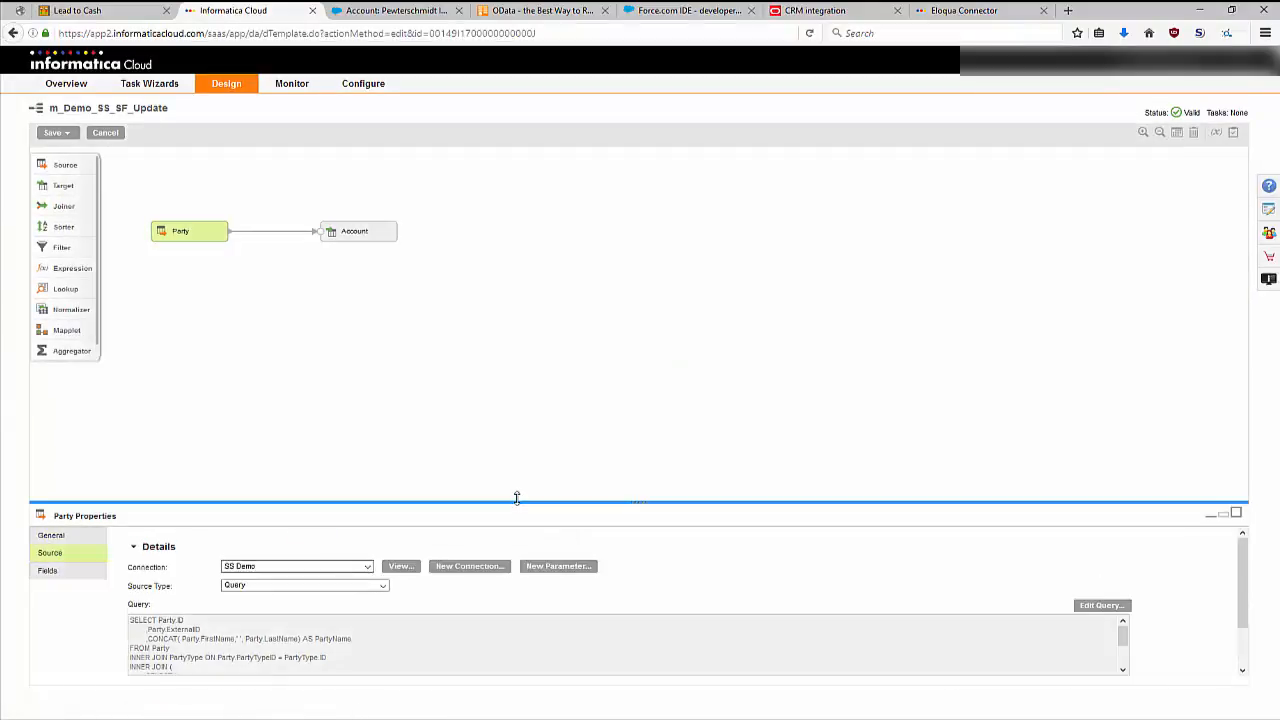
pyautogui.moveTo(517, 497); pyautogui.dragTo(512, 378)
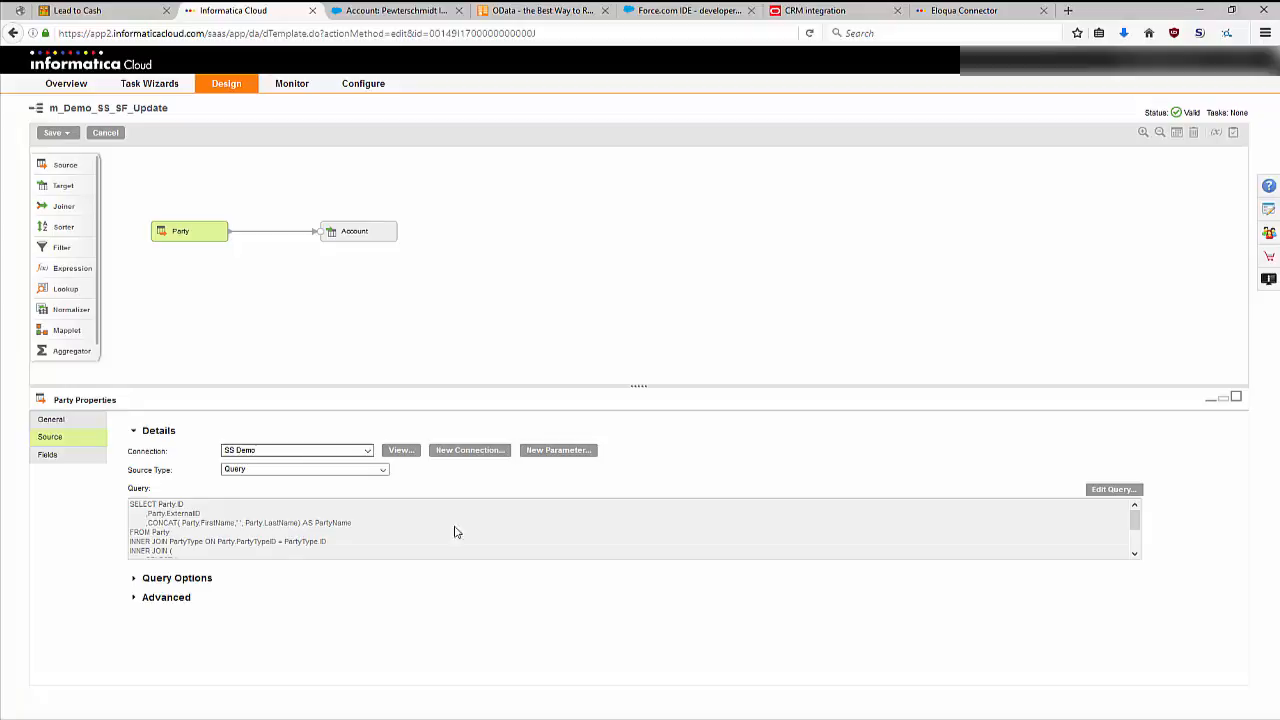
pyautogui.click(1097, 492)
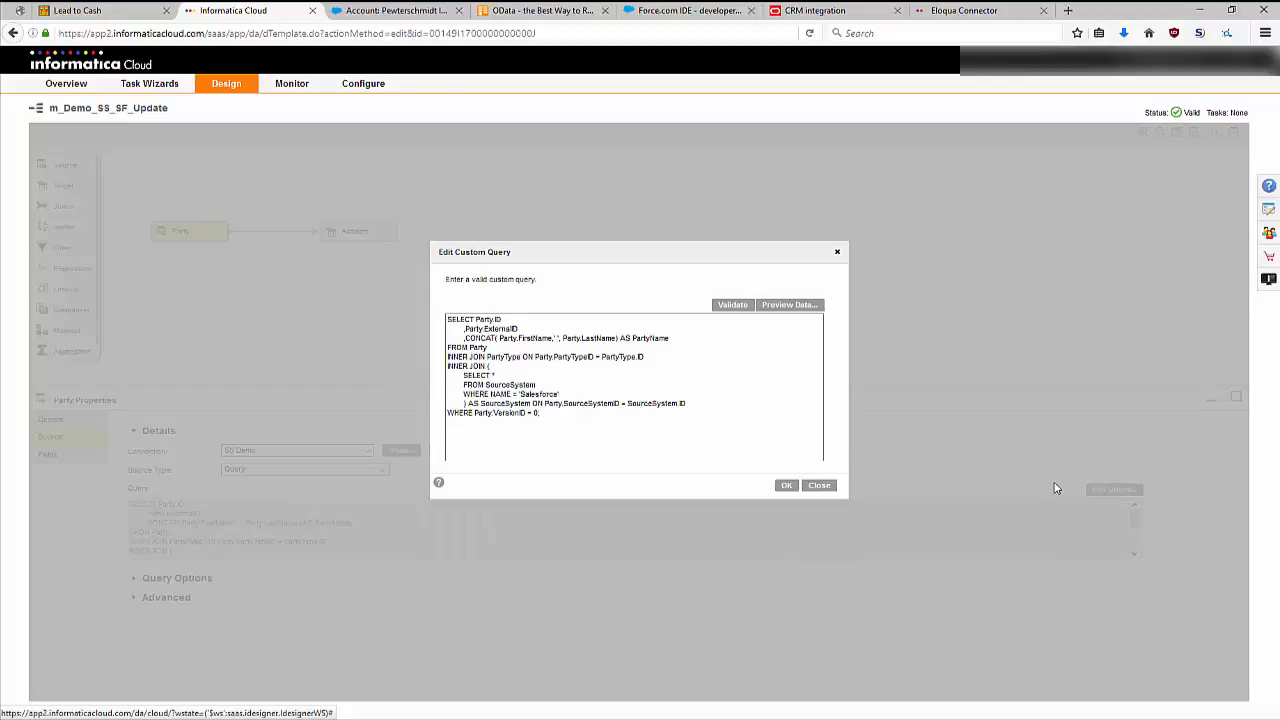
# Paste the mapping's Party query below the existing script in SQL Server Management Studio and execute only that query.
pyautogui.hotkey('alt', 'Tab')
pyautogui.click(469, 281)
pyautogui.scroll(-12, 460, 280)
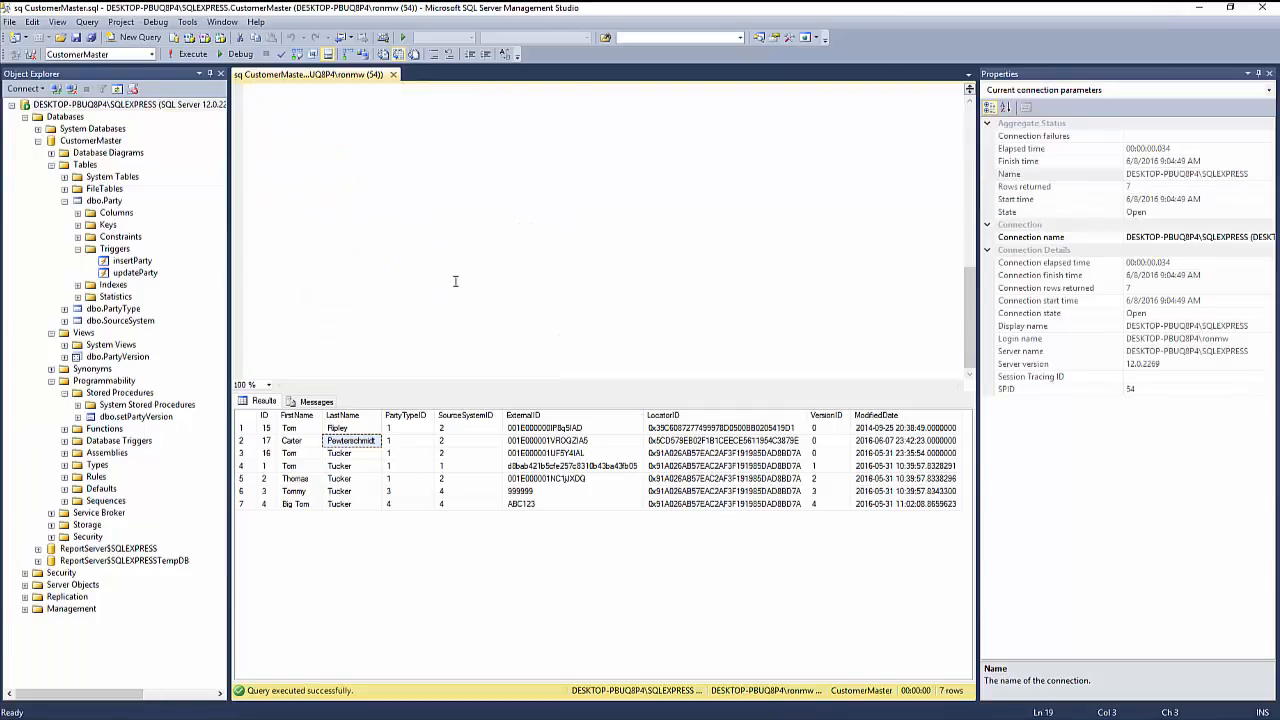
pyautogui.scroll(2, 381, 263)
pyautogui.press('Return')
pyautogui.press('Return')
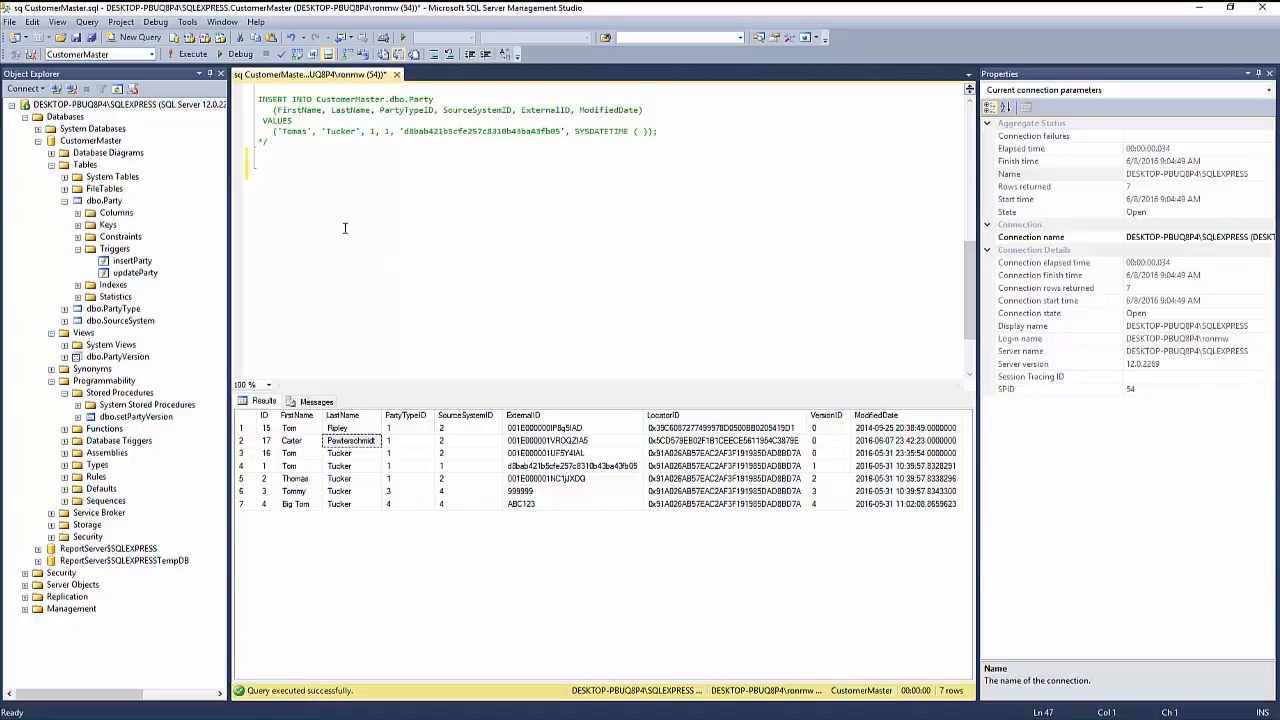
pyautogui.write("SELECT Party.ID     ,Party.ExternalID     ,CONCAT( Party.FirstName,' ', Party.LastName) AS PartyName FROM Party INNER JOIN PartyType ON Party.PartyTypeID = PartyType.ID INNER JOIN (     SELECT *     FROM SourceSystem     WHERE NAME = 'Salesforce'     ) AS SourceSystem ON Party.SourceSystemID = SourceSystem.ID WHERE Party.VersionID = 0;")
pyautogui.moveTo(391, 284); pyautogui.dragTo(256, 174)
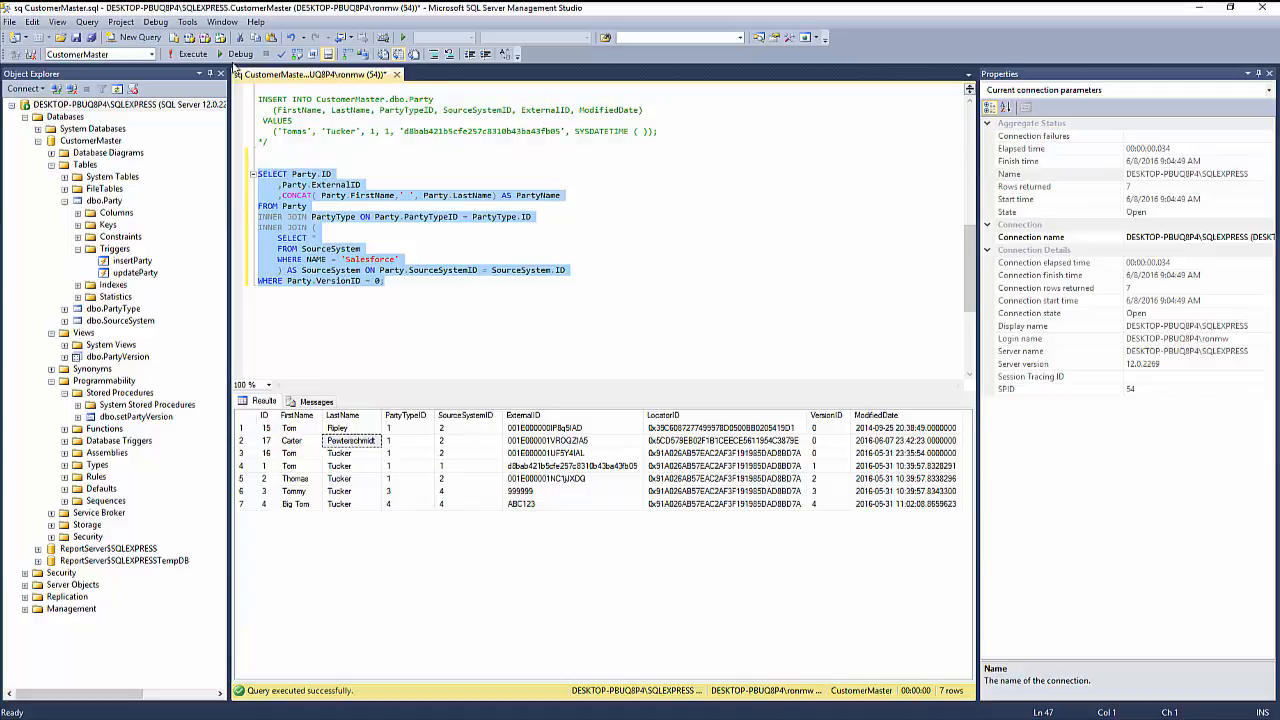
pyautogui.click(189, 54)
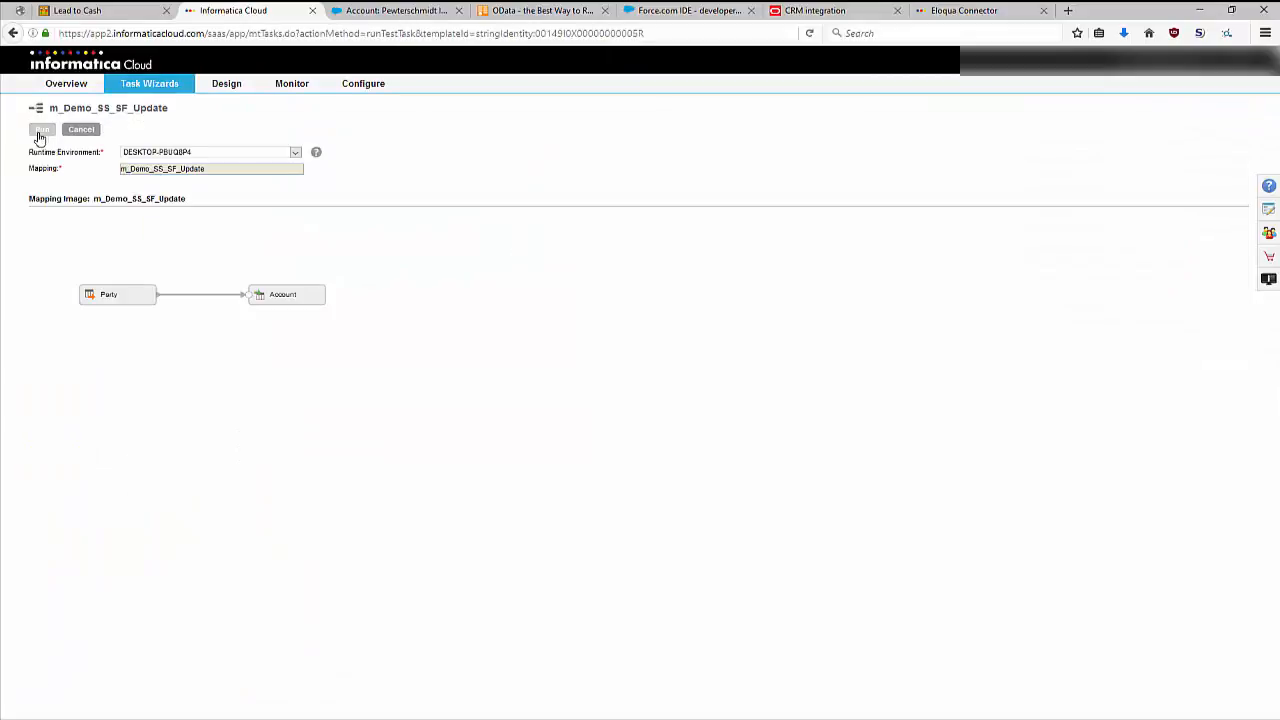
# Run the m_Demo_SS_SF_Update mapping in Informatica Cloud and reopen it for editing from the mappings list.
pyautogui.click(41, 132)
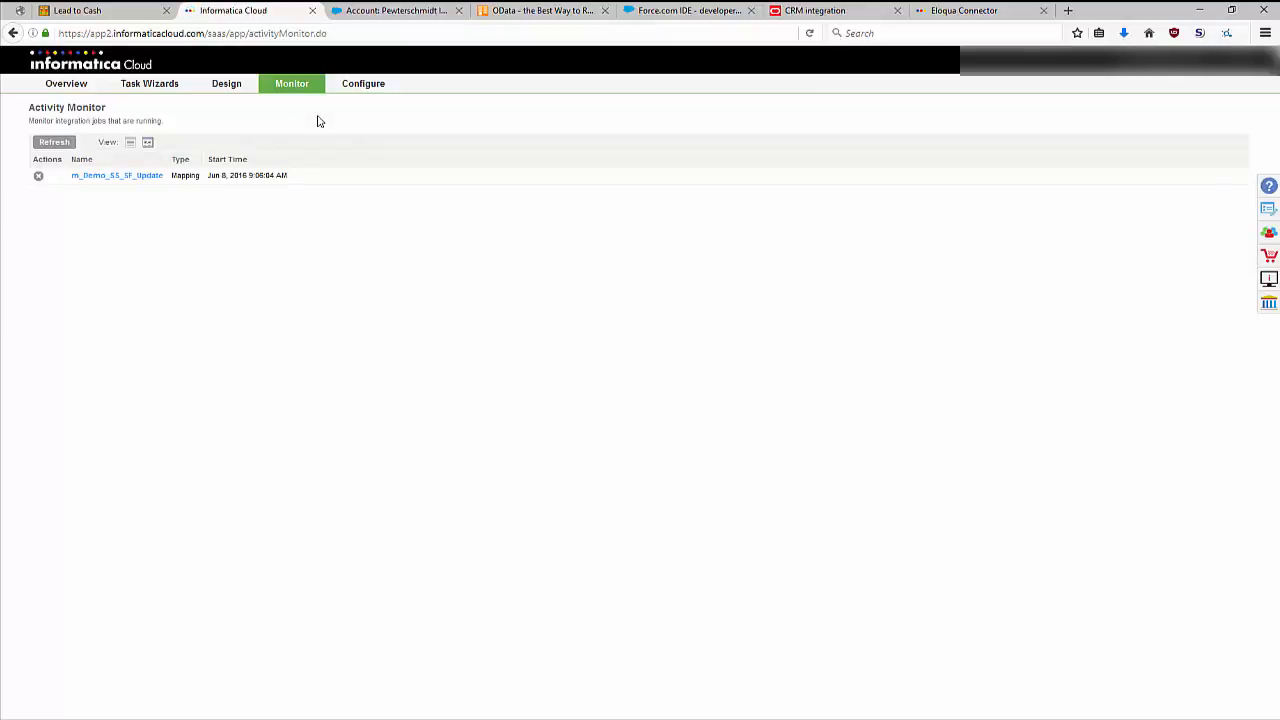
pyautogui.click(229, 86)
pyautogui.click(229, 107)
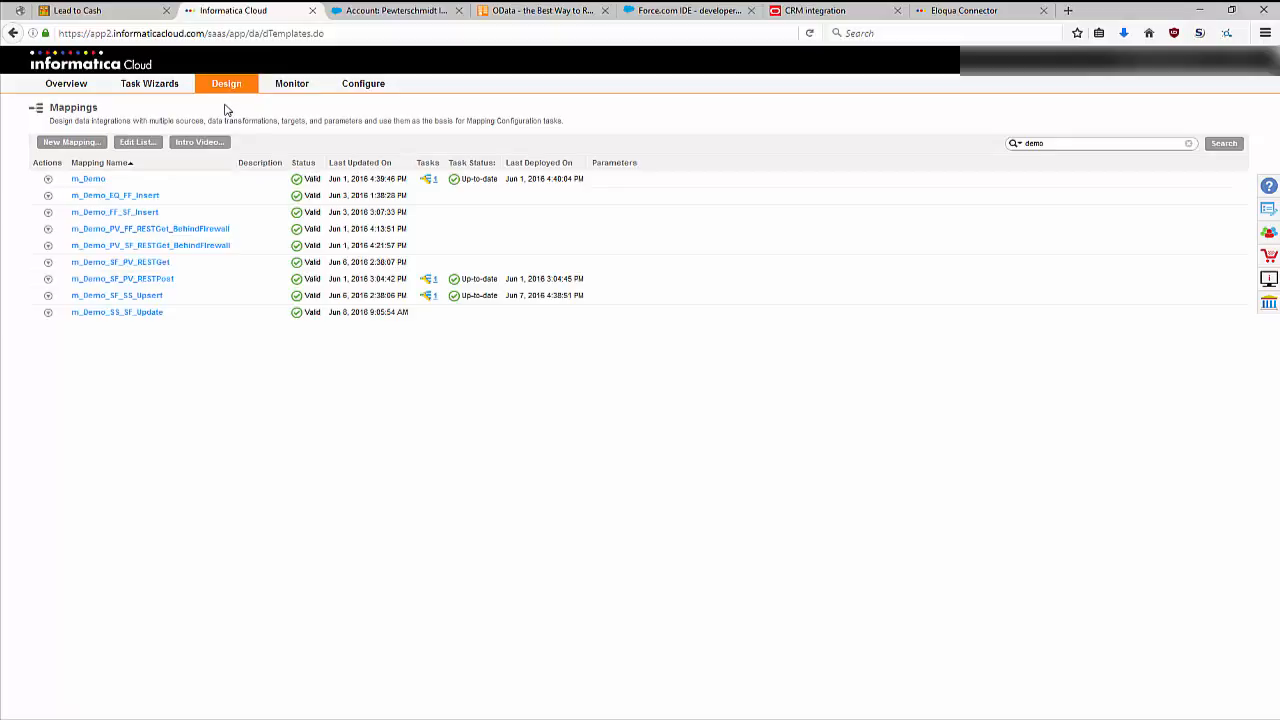
pyautogui.click(48, 314)
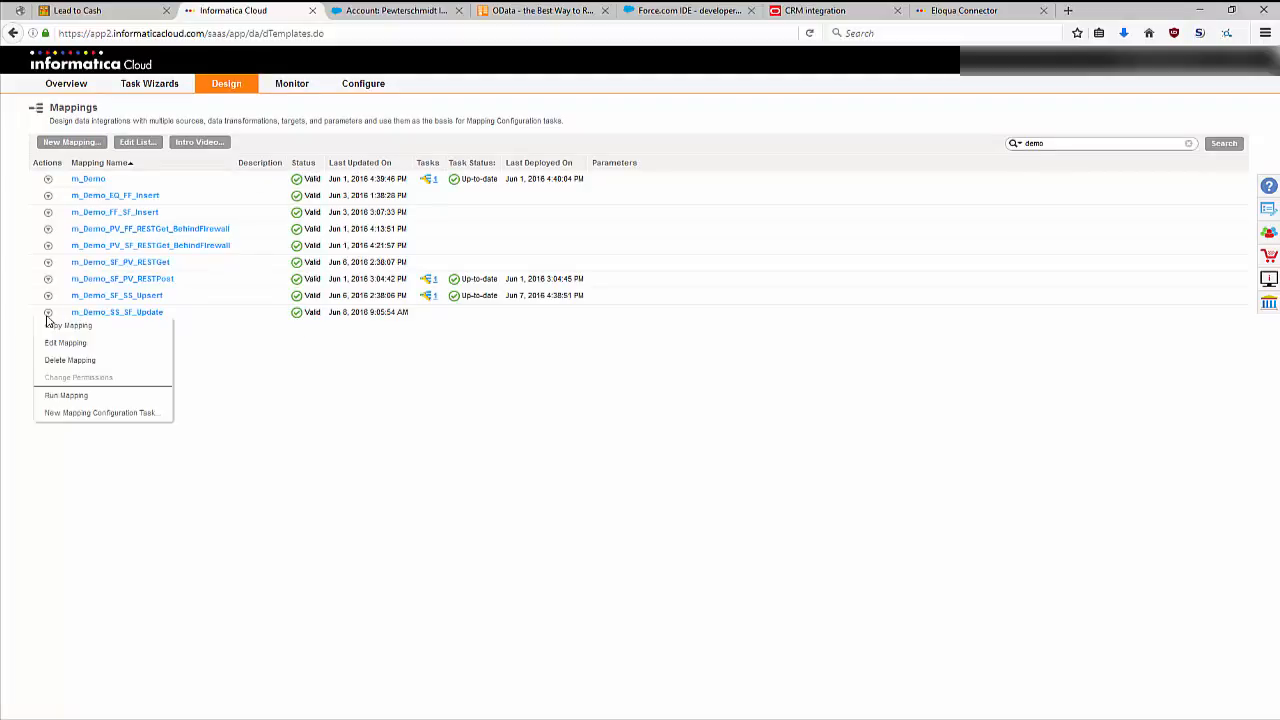
pyautogui.click(60, 344)
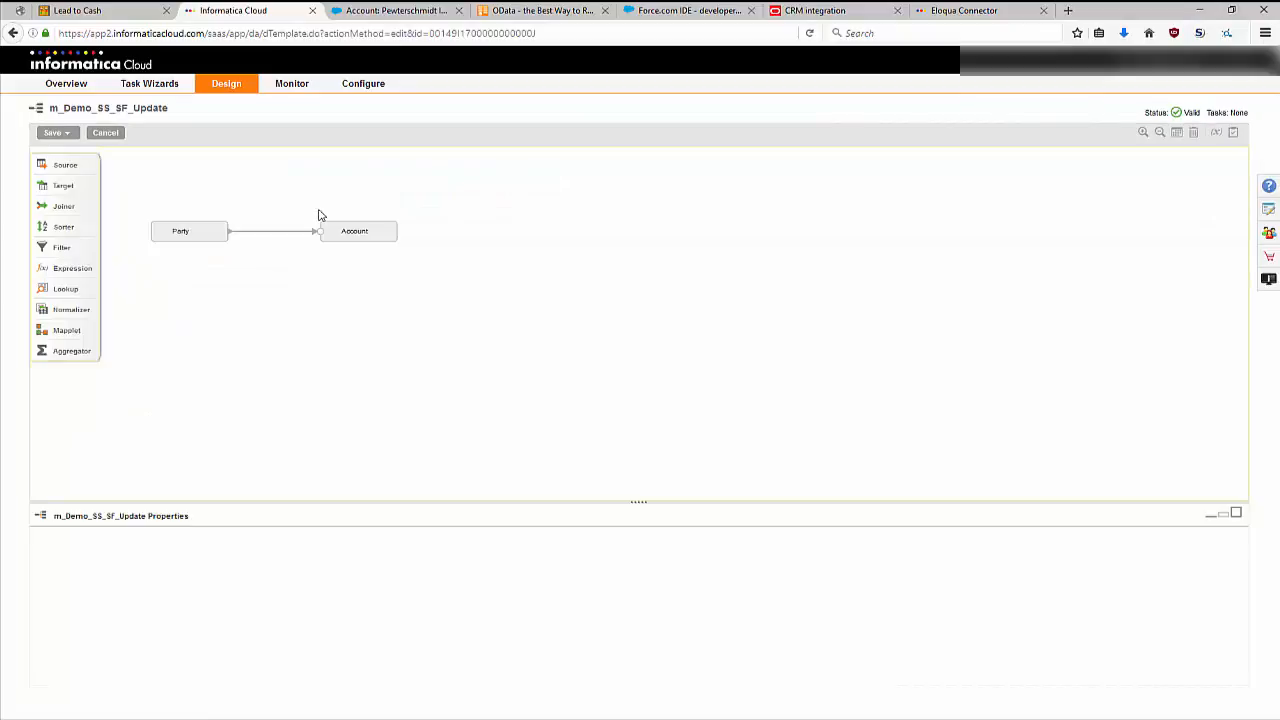
# Review the Account target's incoming fields, connection and operation settings, target fields and field mapping in an enlarged properties view.
pyautogui.click(371, 238)
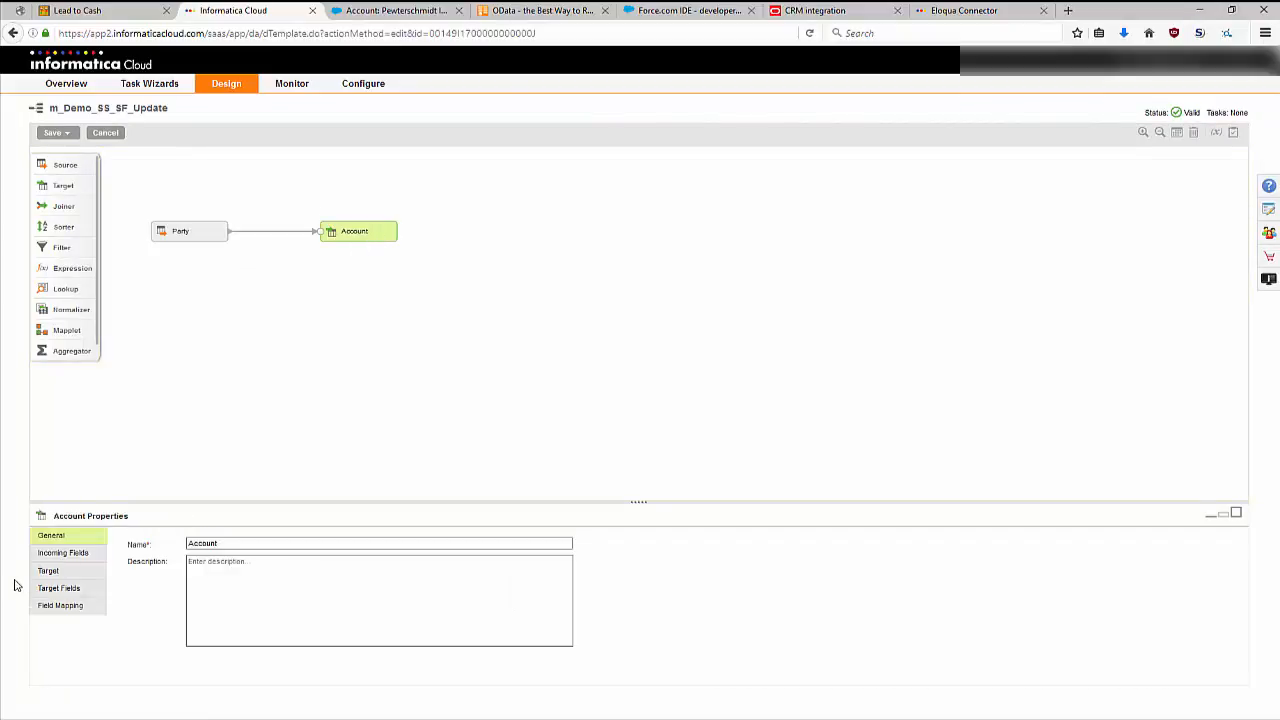
pyautogui.click(72, 553)
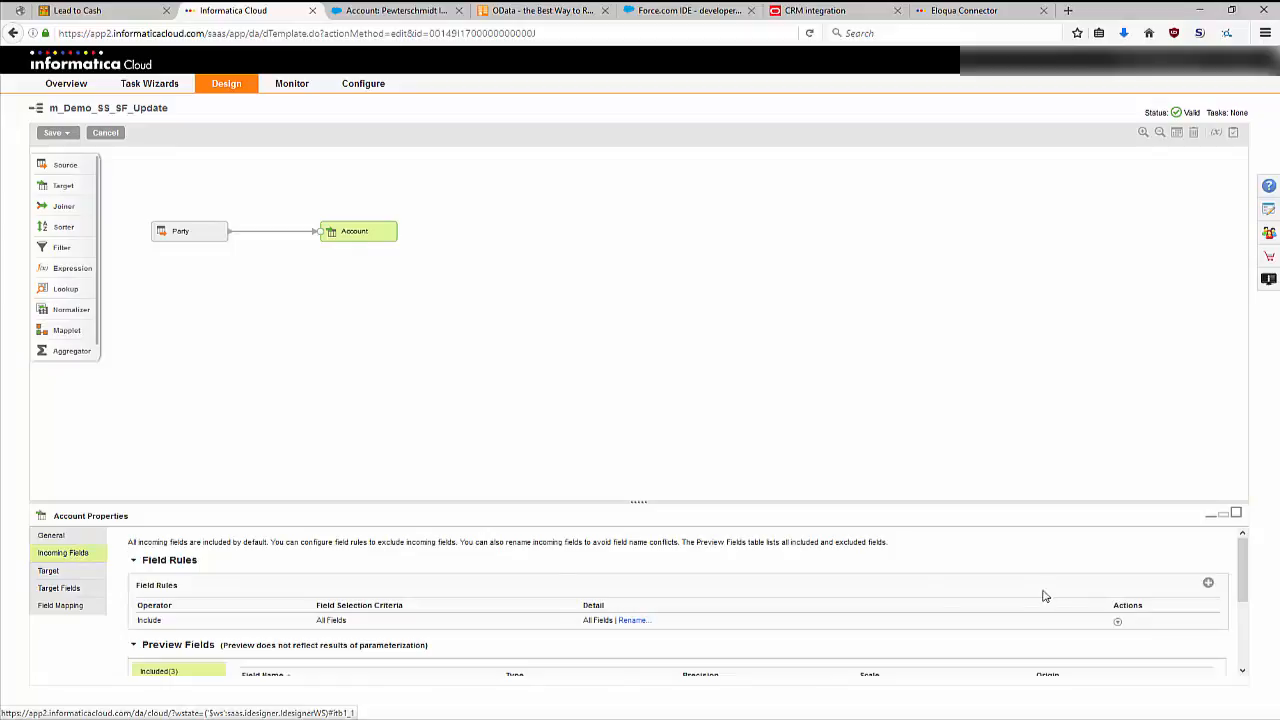
pyautogui.click(1236, 513)
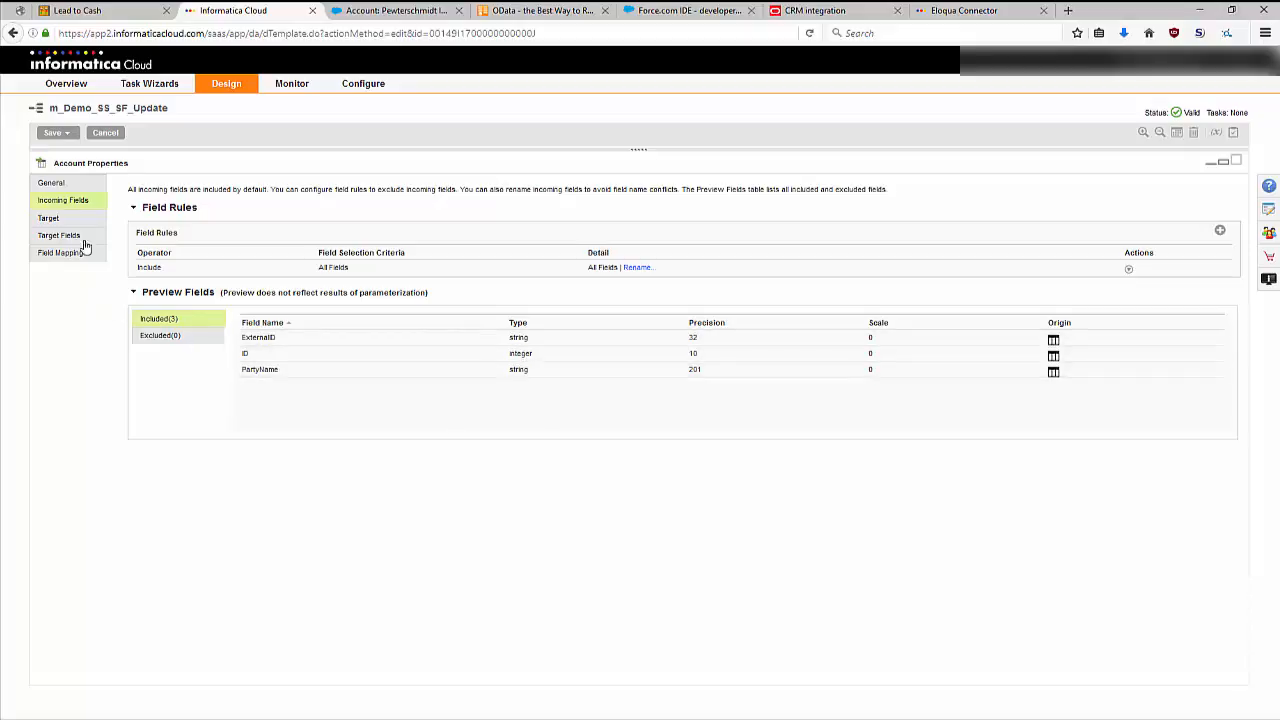
pyautogui.click(46, 219)
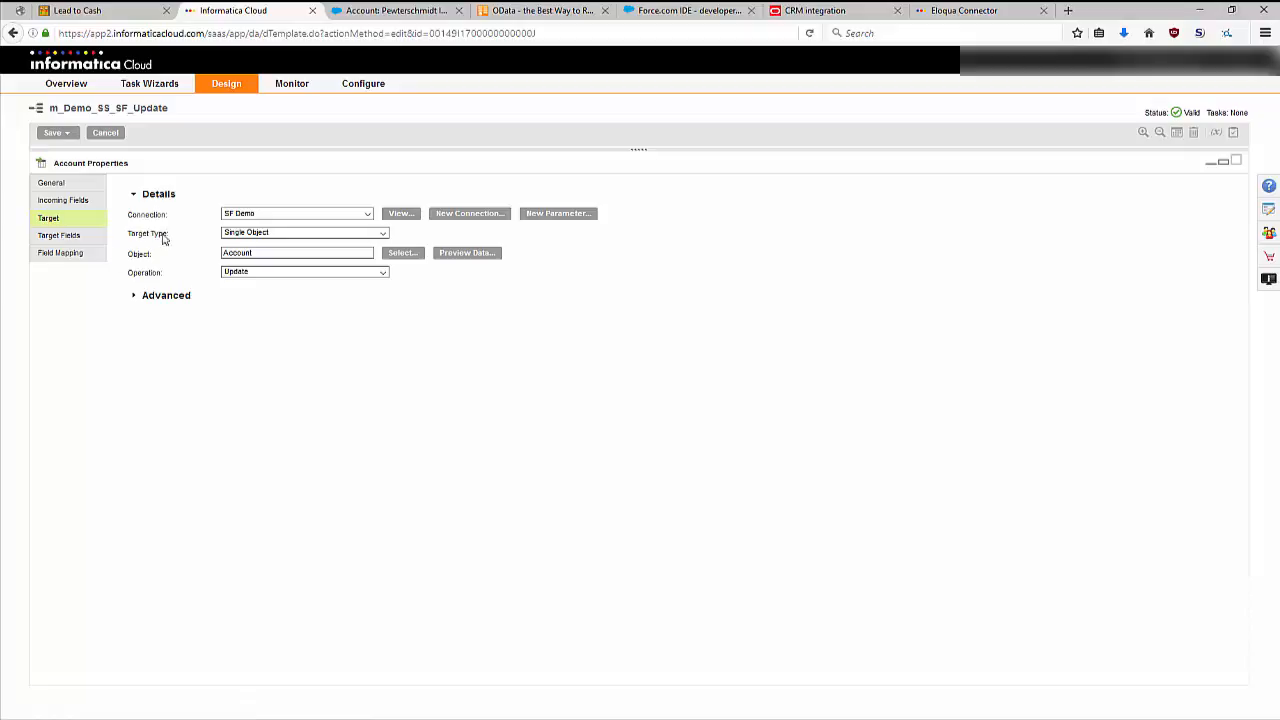
pyautogui.click(78, 238)
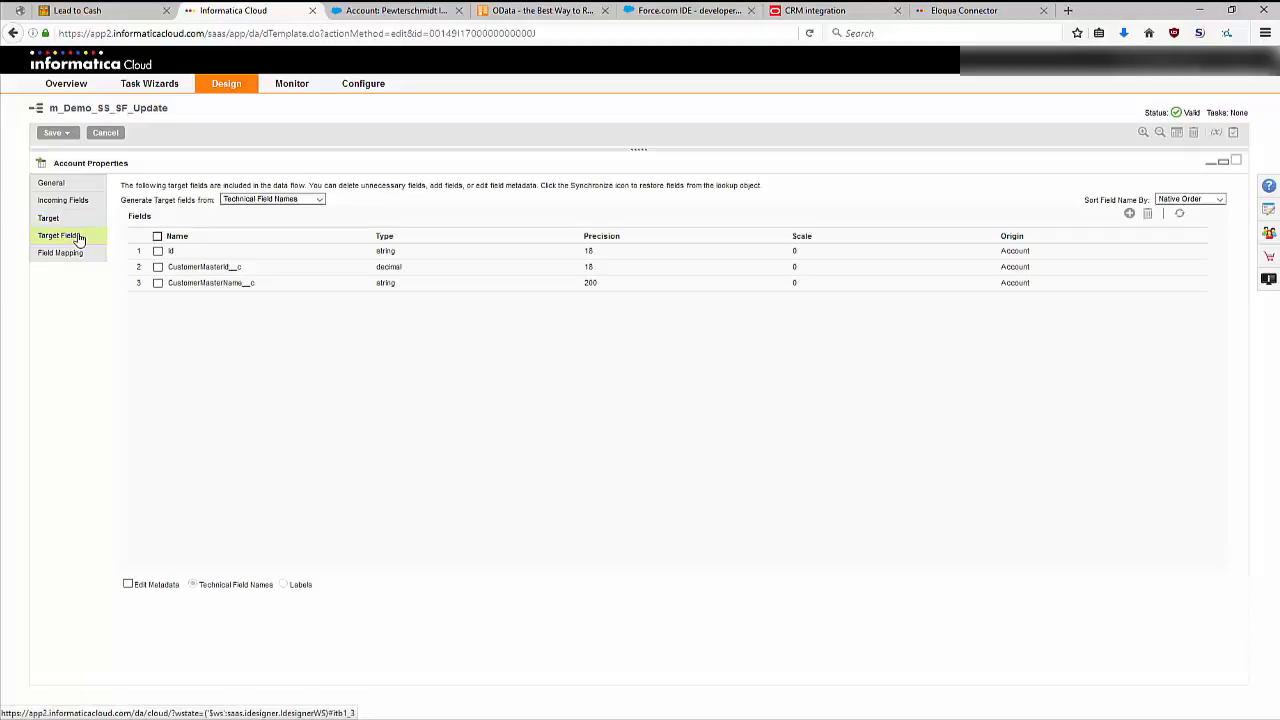
pyautogui.click(66, 254)
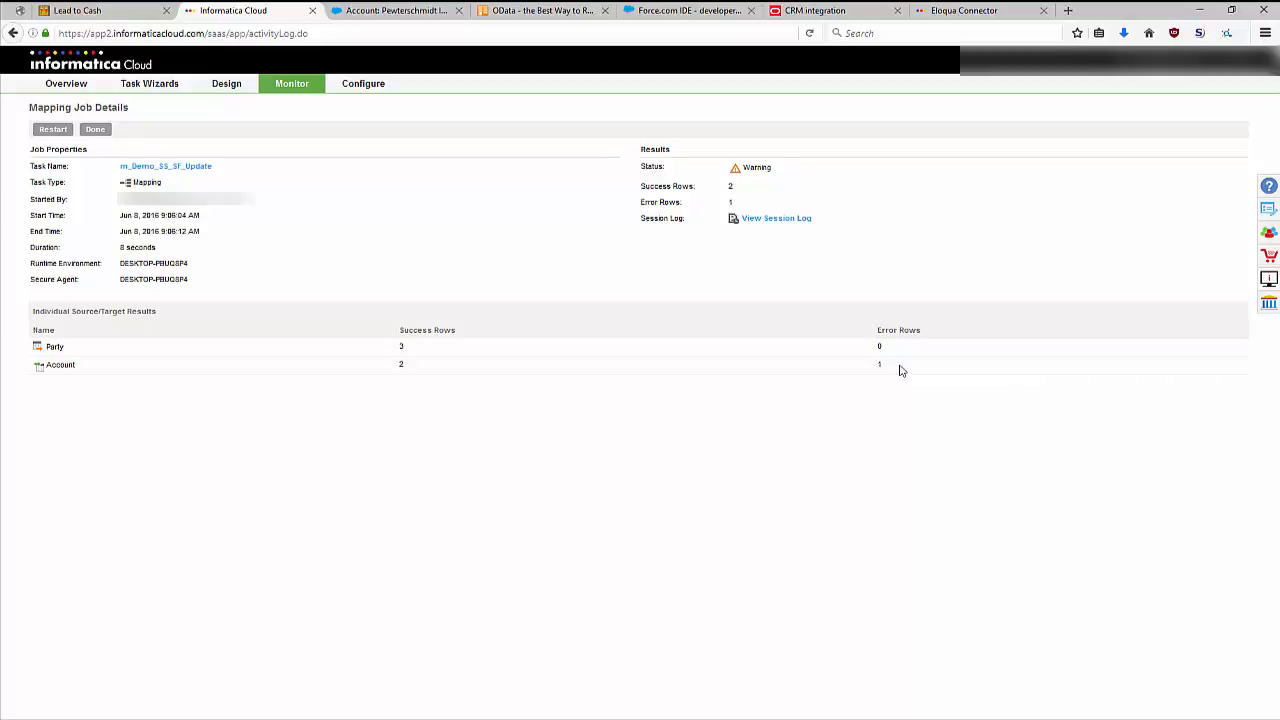
# Open the m_Demo_SS_SF_Update job's session log in Notepad++ and find all occurrences of "error" in the document.
pyautogui.click(773, 222)
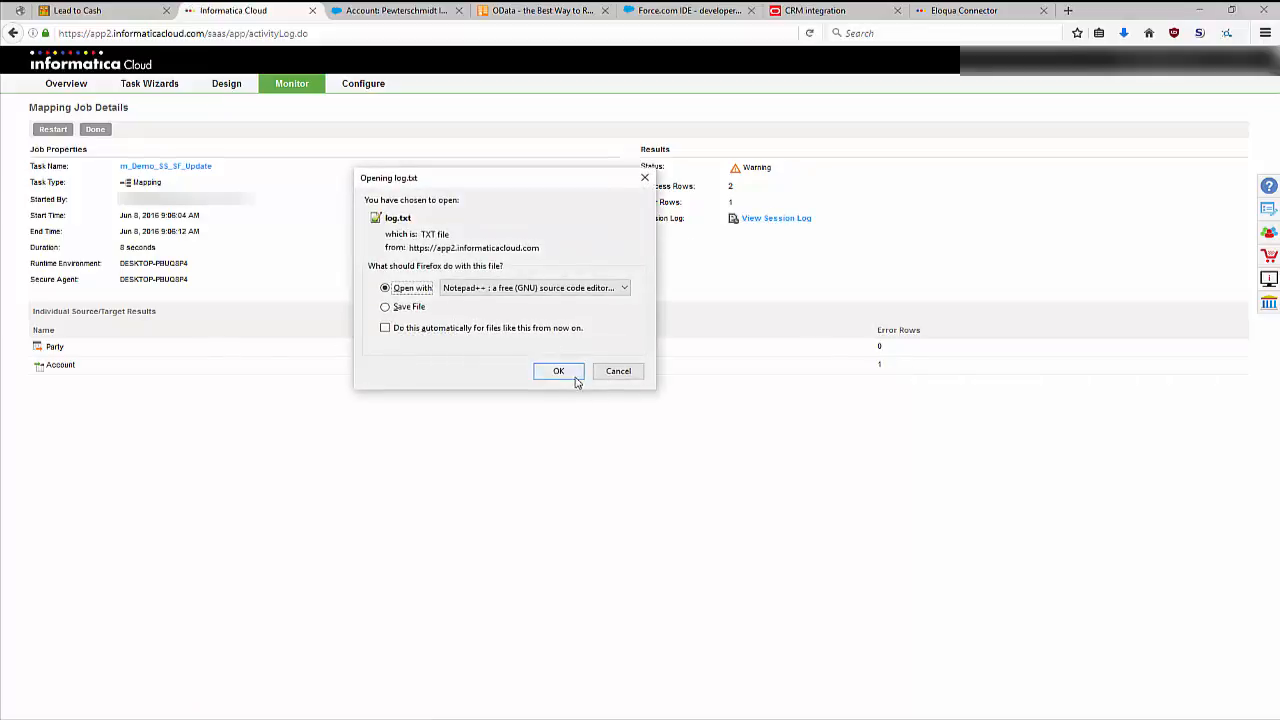
pyautogui.click(573, 376)
pyautogui.scroll(-1, 573, 376)
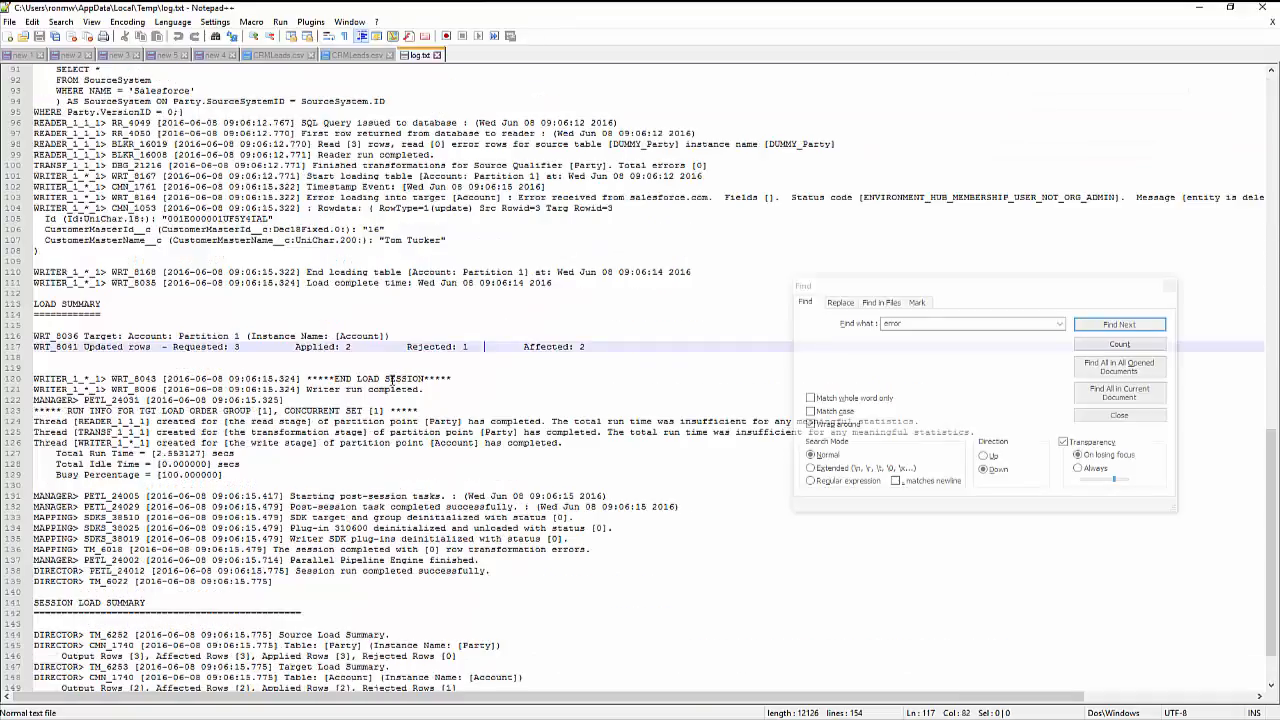
pyautogui.click(1153, 393)
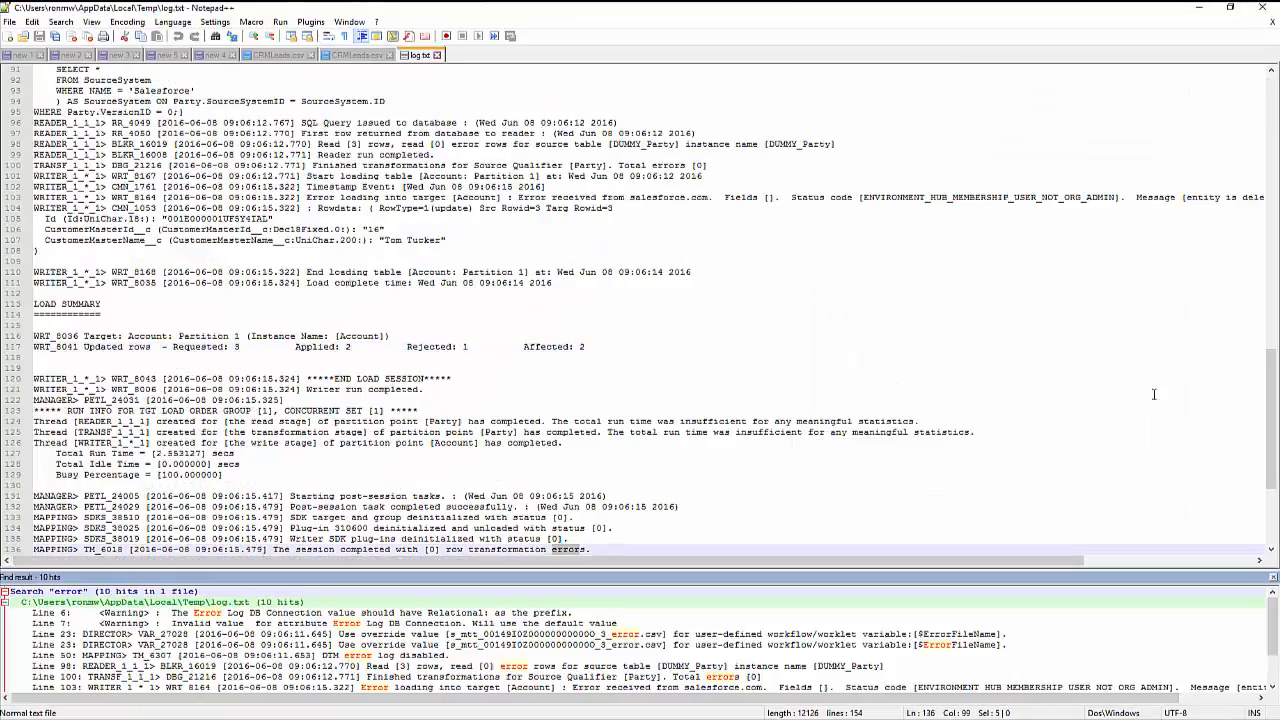
# Examine the Account load error among the search hits and the rejected row's data and load summary in the session log.
pyautogui.scroll(-2, 509, 633)
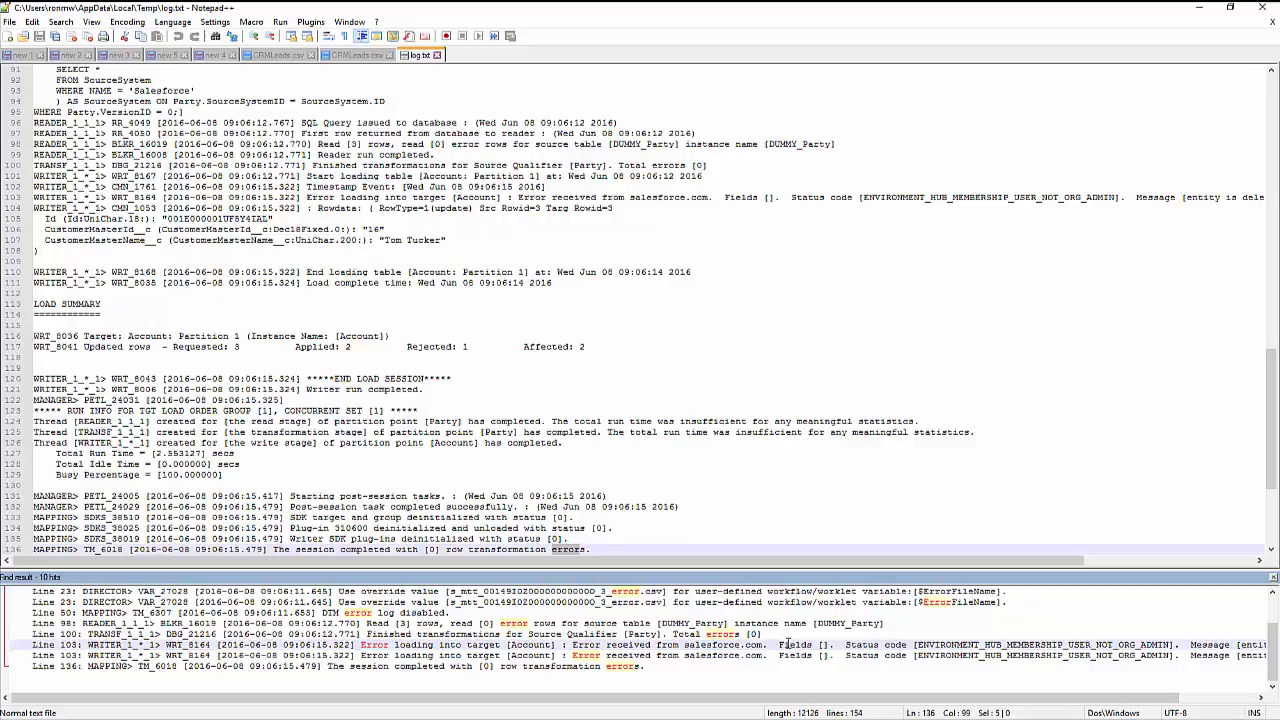
pyautogui.click(454, 239)
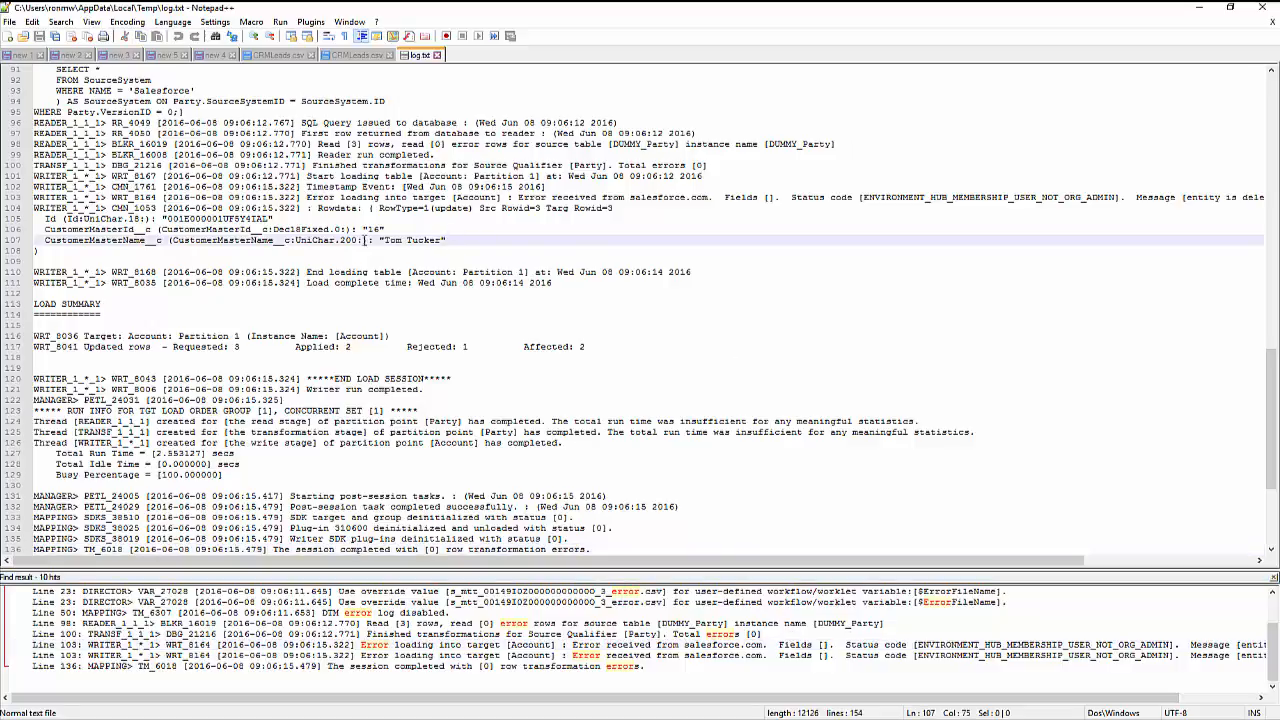
pyautogui.scroll(9, 326, 385)
pyautogui.scroll(3, 325, 389)
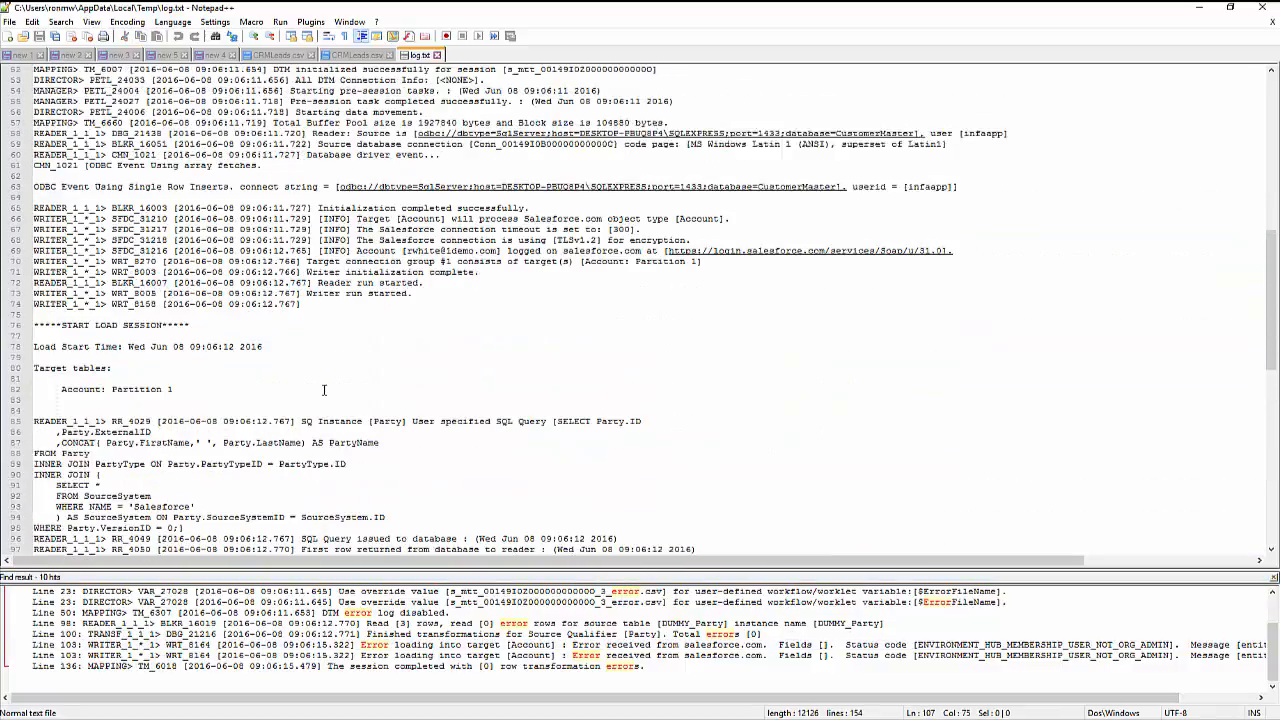
pyautogui.scroll(-7, 325, 389)
pyautogui.scroll(-3, 323, 386)
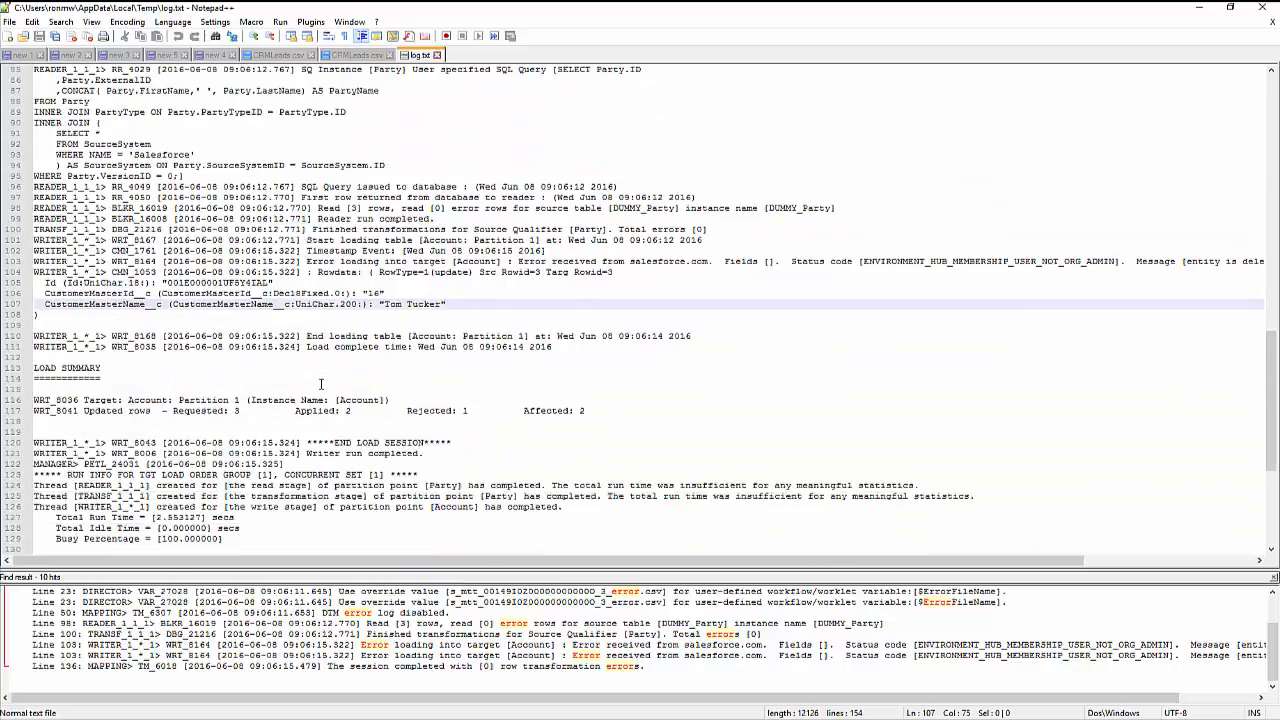
# In Firefox, reload the Pewterschmidt Industries account in Salesforce to check its CustomerMasterId and CustomerMasterName, and return to the Lead to Cash diagram.
pyautogui.moveTo(64, 2)
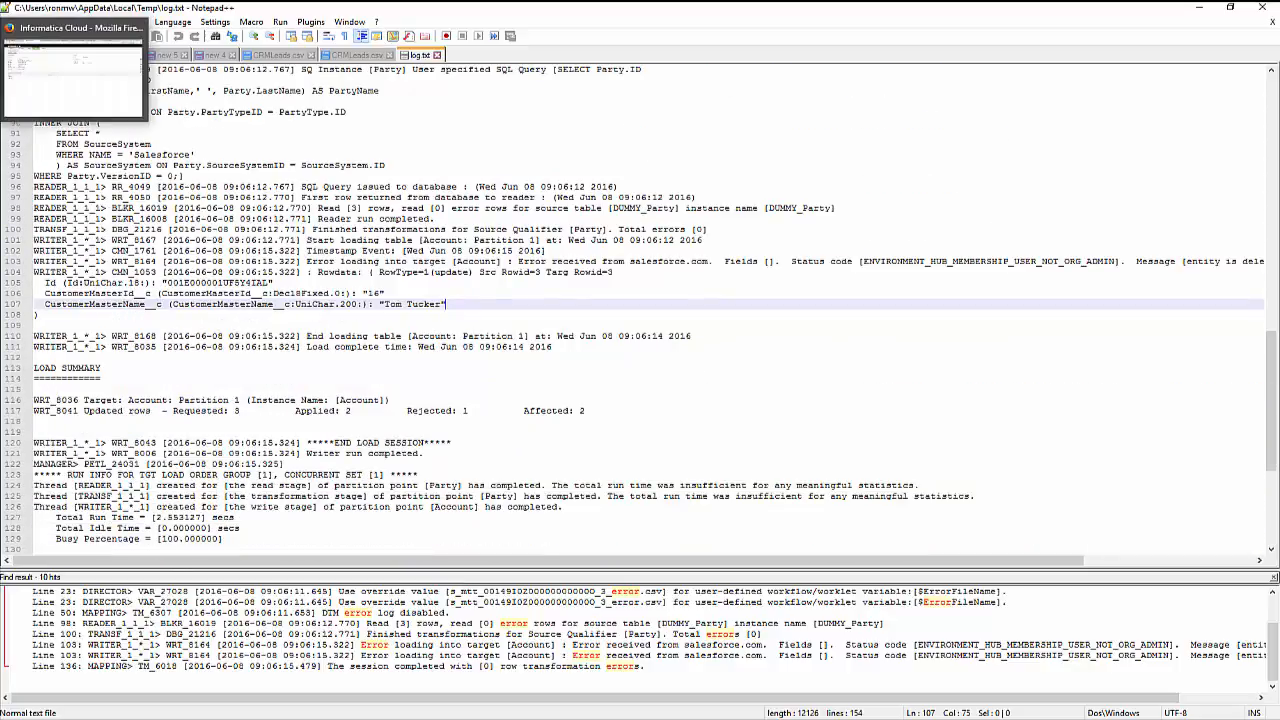
pyautogui.click(79, 105)
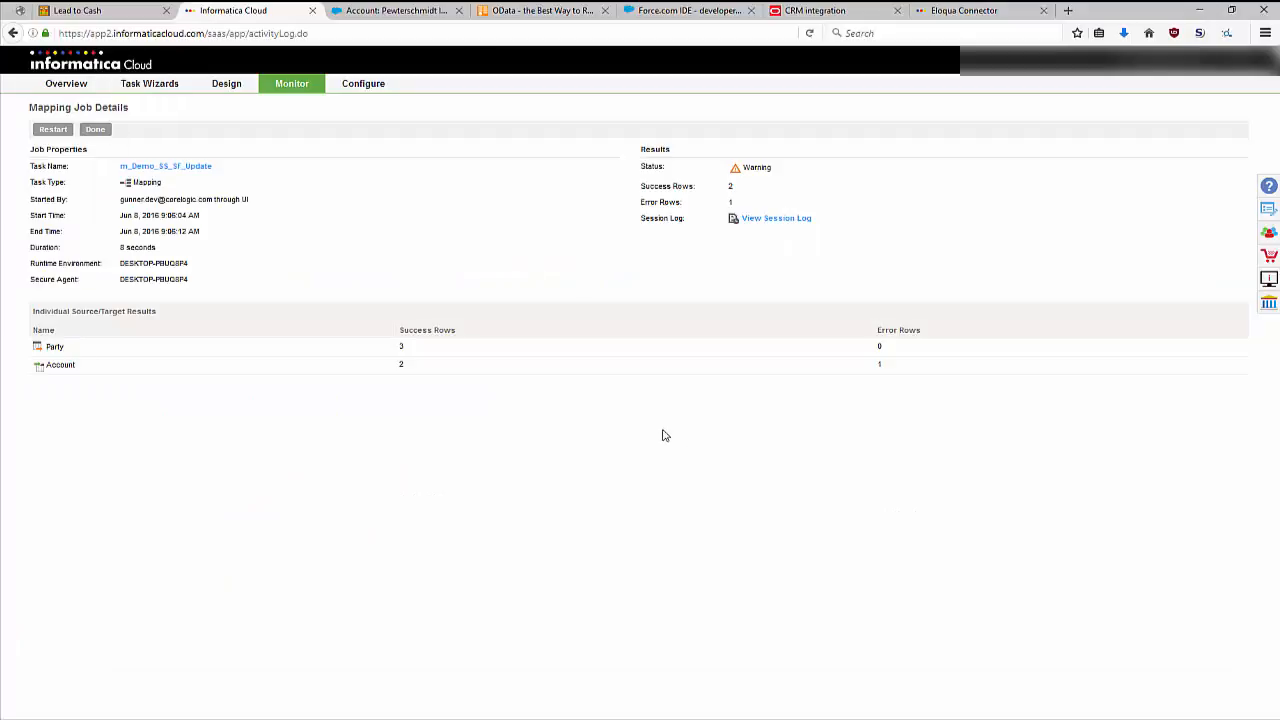
pyautogui.click(396, 12)
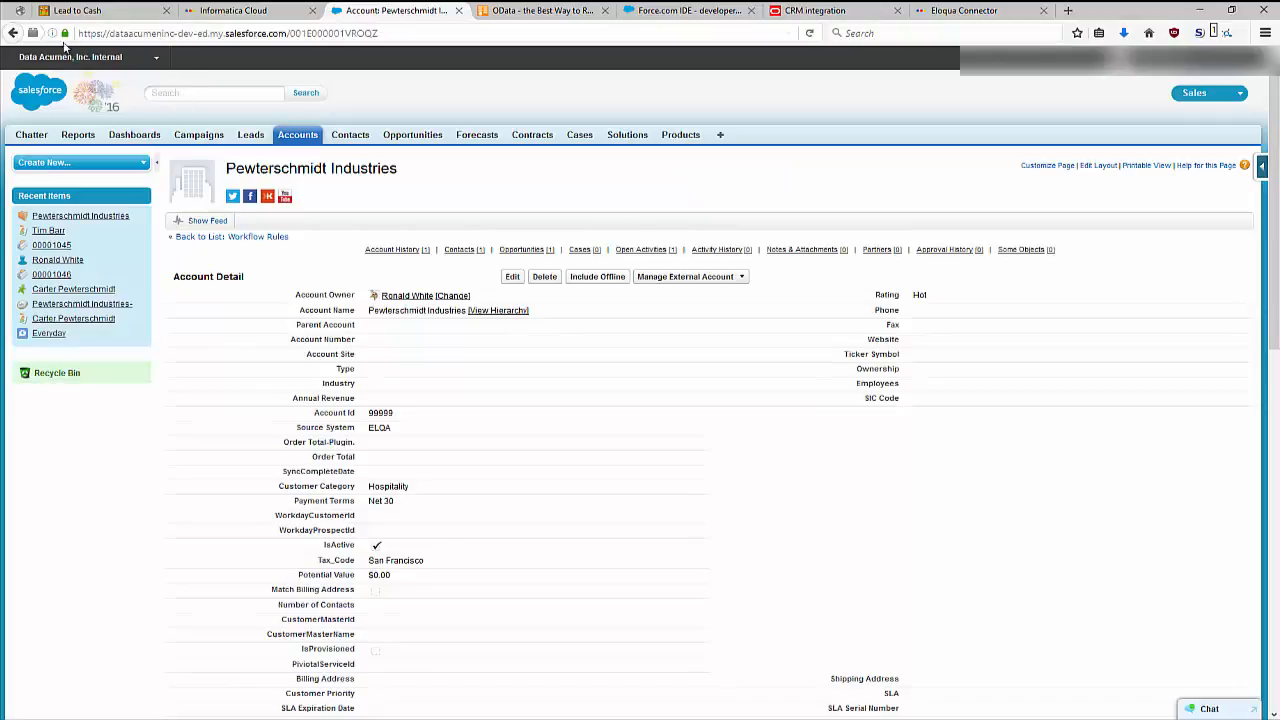
pyautogui.click(809, 33)
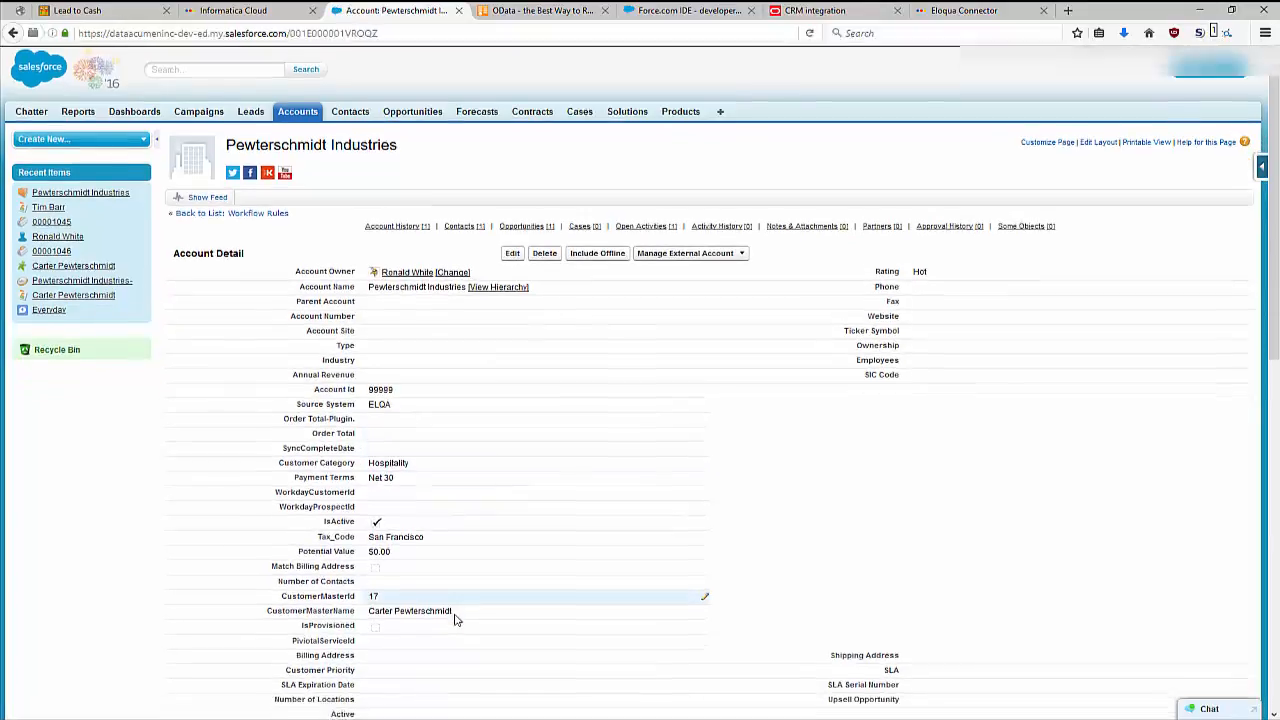
pyautogui.scroll(-1, 455, 620)
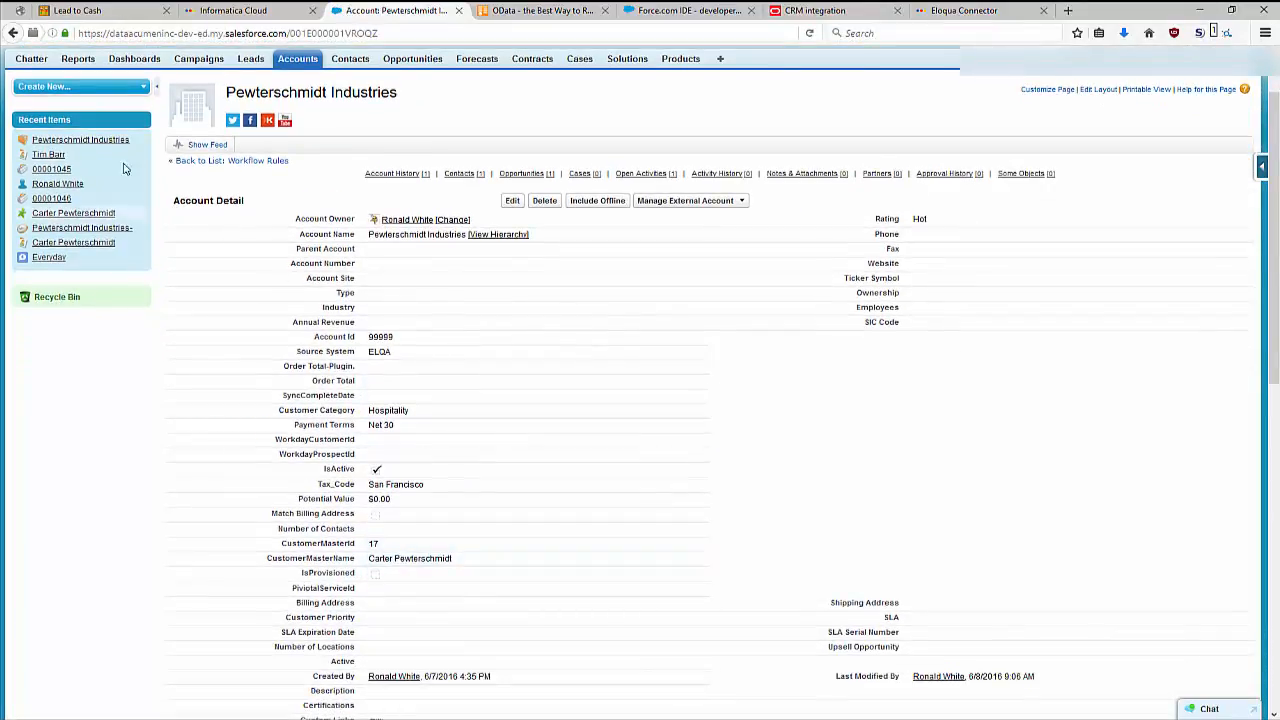
pyautogui.click(80, 10)
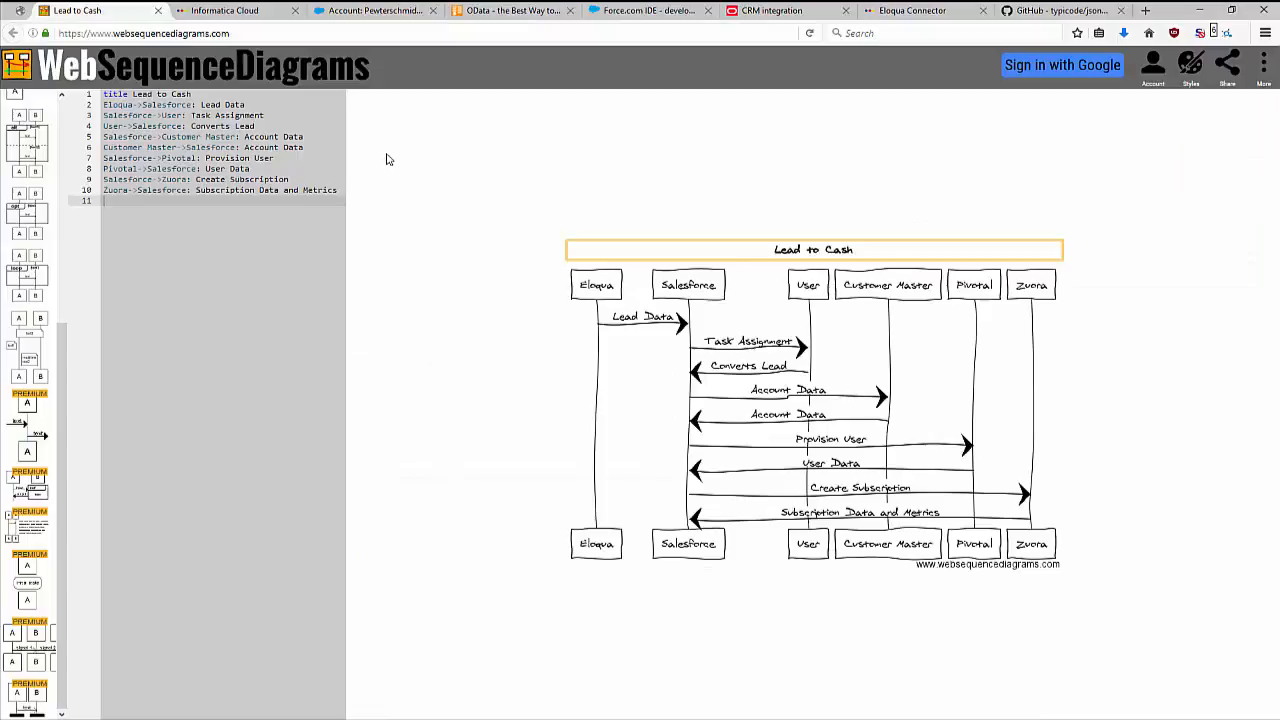